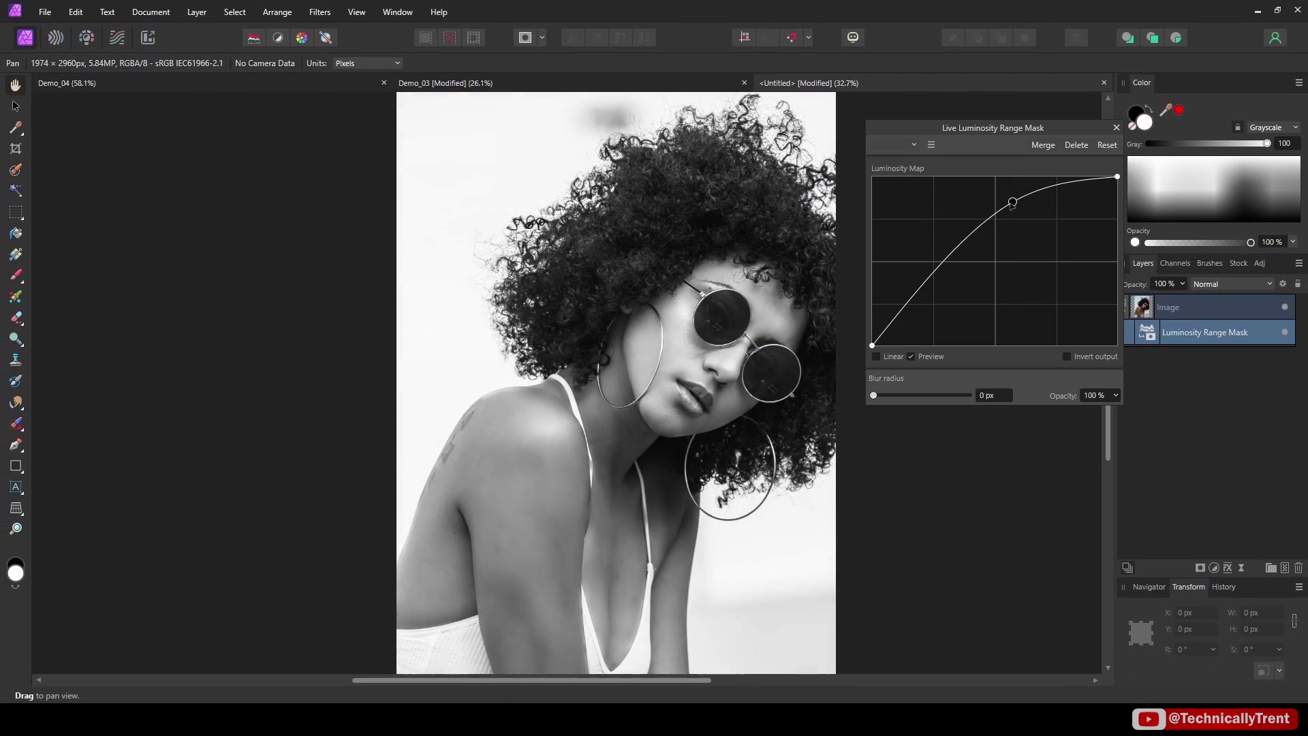
- Add and drag points on the portrait's Live Luminosity Range Mask curve until the mask is stark black and white
{"action": "left_click_drag", "start_coordinate": [994, 221], "coordinate": [961, 249]}
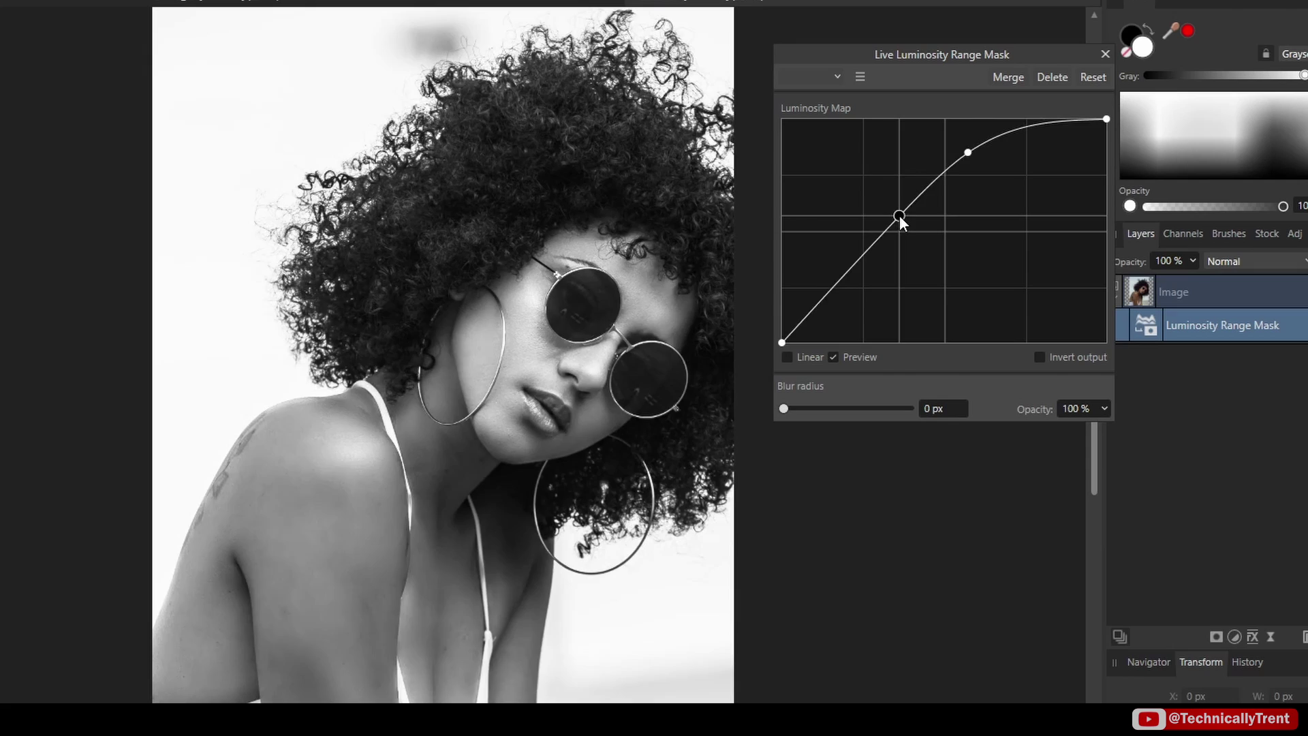
{"action": "left_click_drag", "start_coordinate": [899, 215], "coordinate": [967, 292]}
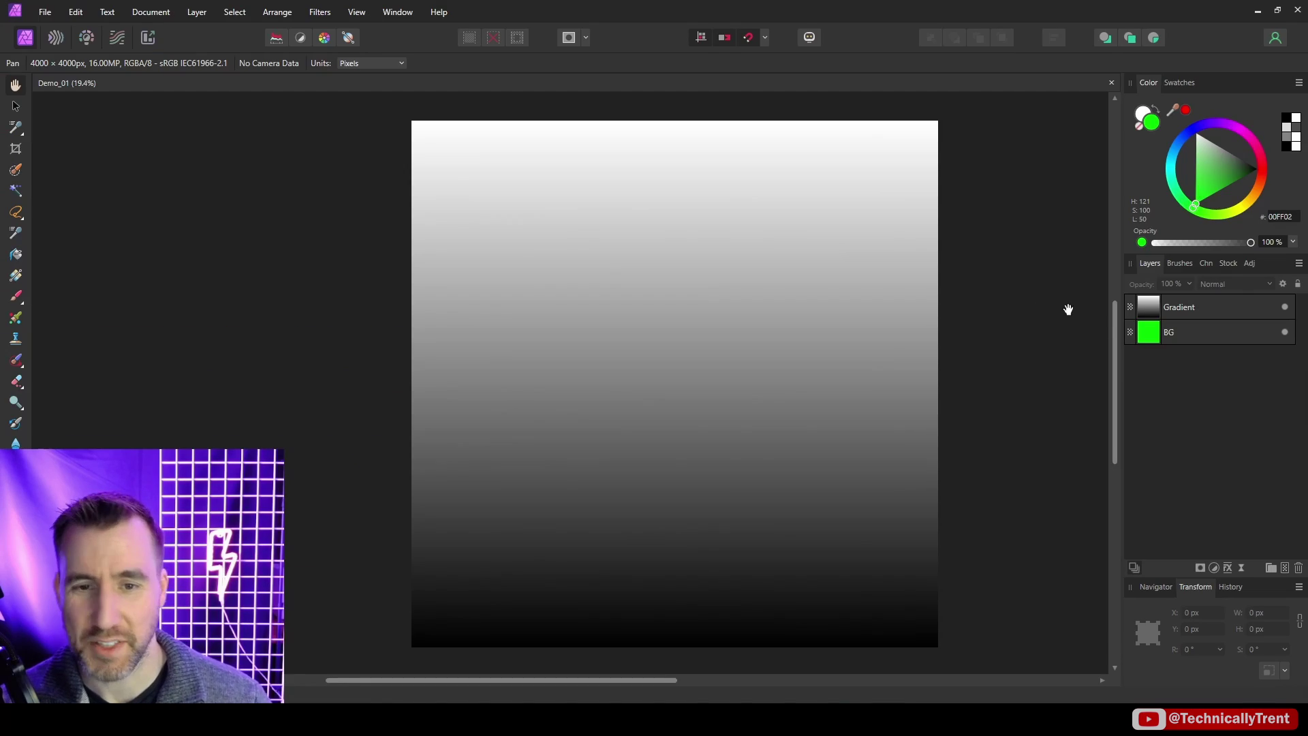
{"action": "left_click", "coordinate": [1285, 308]}
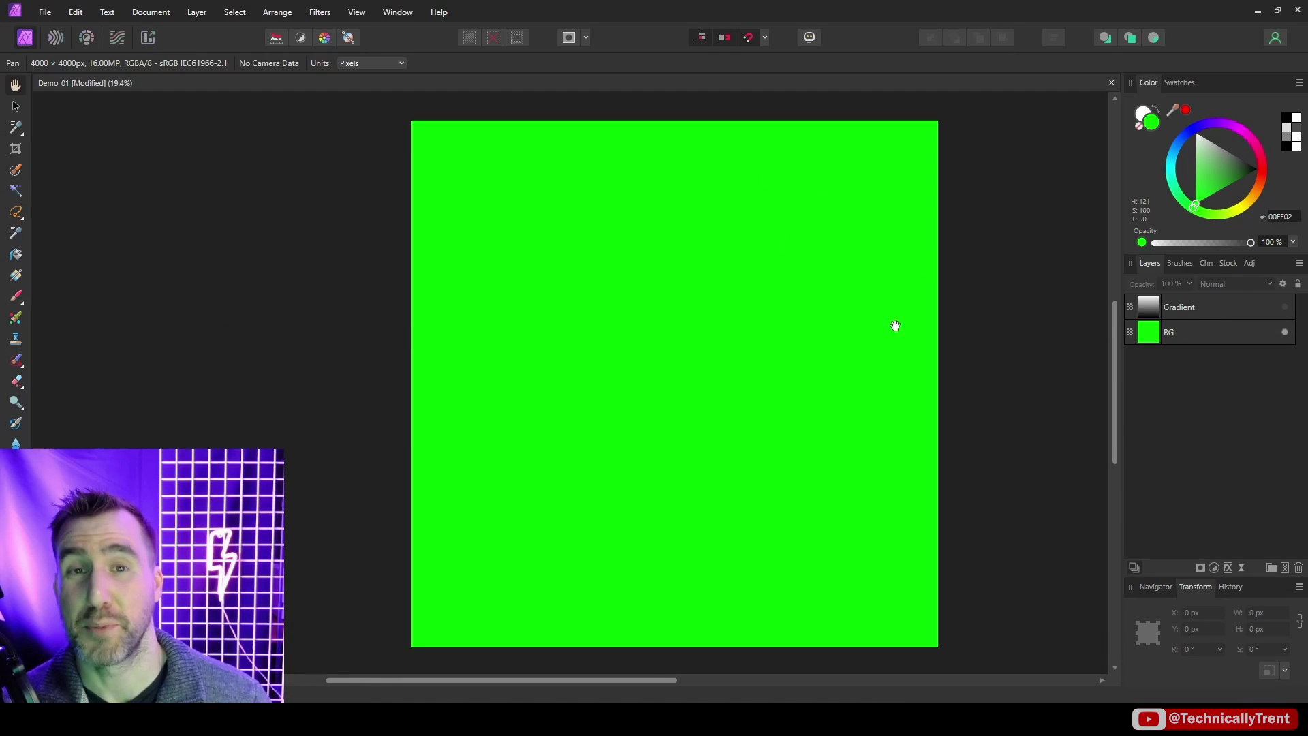
{"action": "left_click", "coordinate": [1285, 308]}
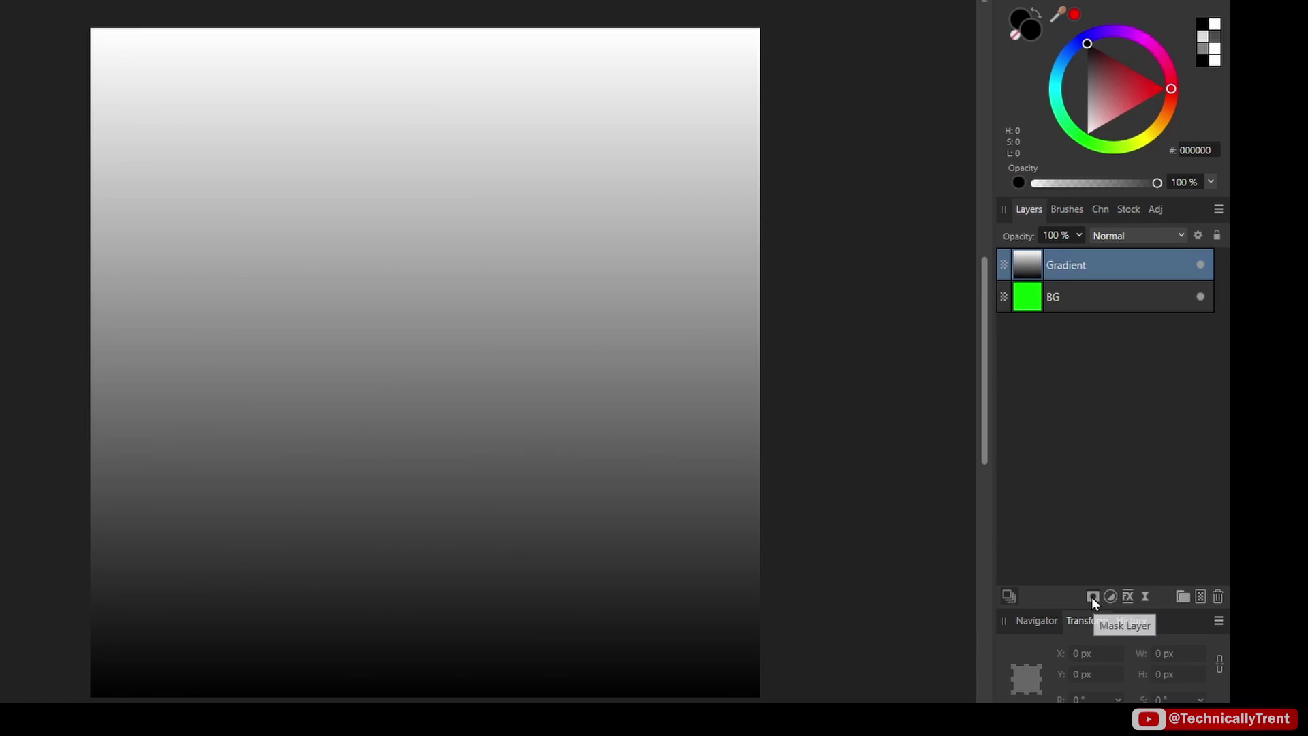
- Add a mask to the Gradient layer, paint two strokes revealing green, then paint part of them back out
{"action": "left_click", "coordinate": [1091, 597]}
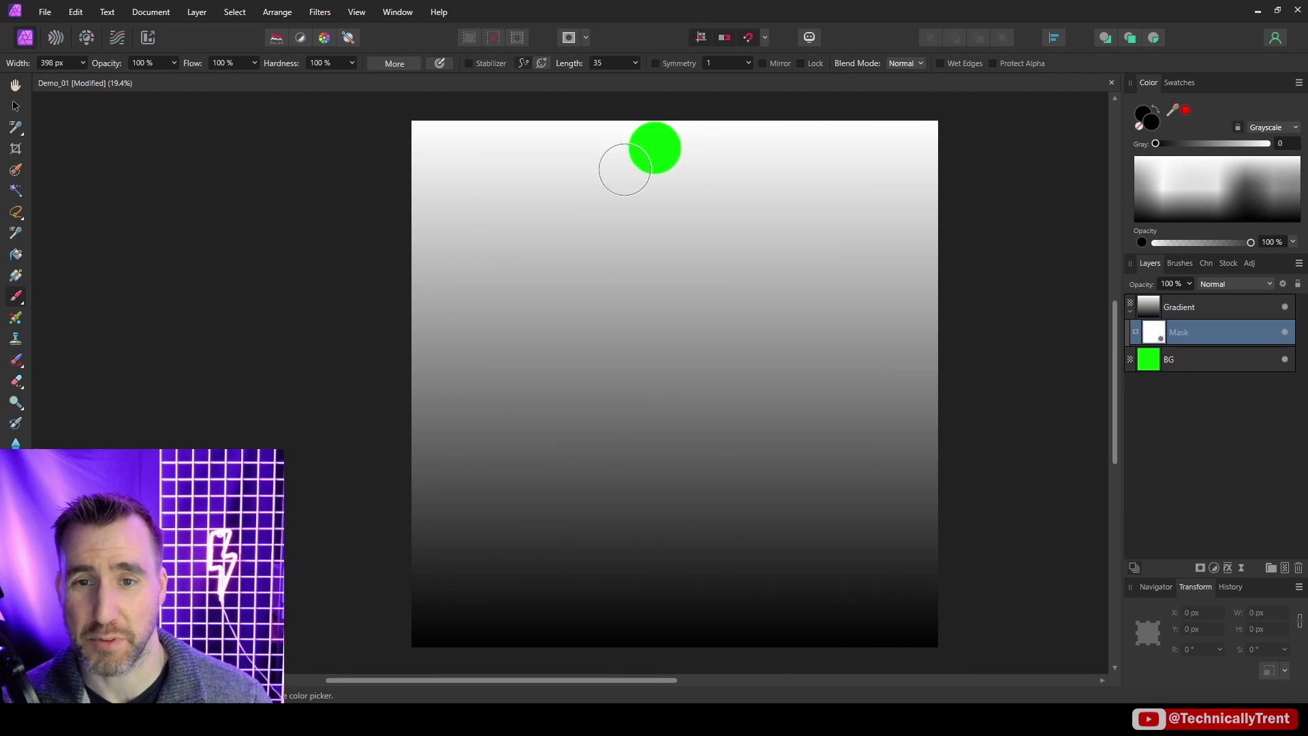
{"action": "left_click_drag", "start_coordinate": [515, 264], "coordinate": [805, 308]}
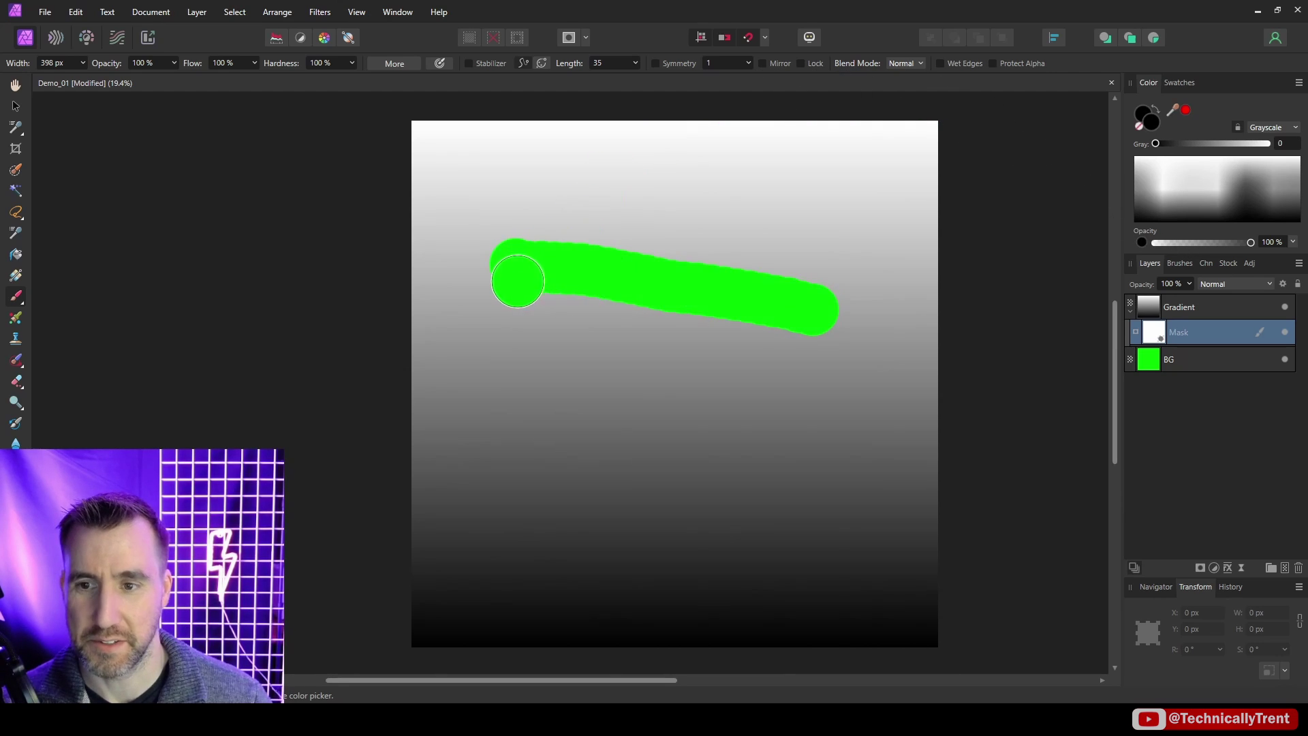
{"action": "mouse_move", "coordinate": [518, 281]}
{"action": "left_mouse_down"}
{"action": "mouse_move", "coordinate": [662, 318]}
{"action": "mouse_move", "coordinate": [508, 305]}
{"action": "mouse_move", "coordinate": [558, 323]}
{"action": "mouse_move", "coordinate": [770, 369]}
{"action": "left_mouse_up"}
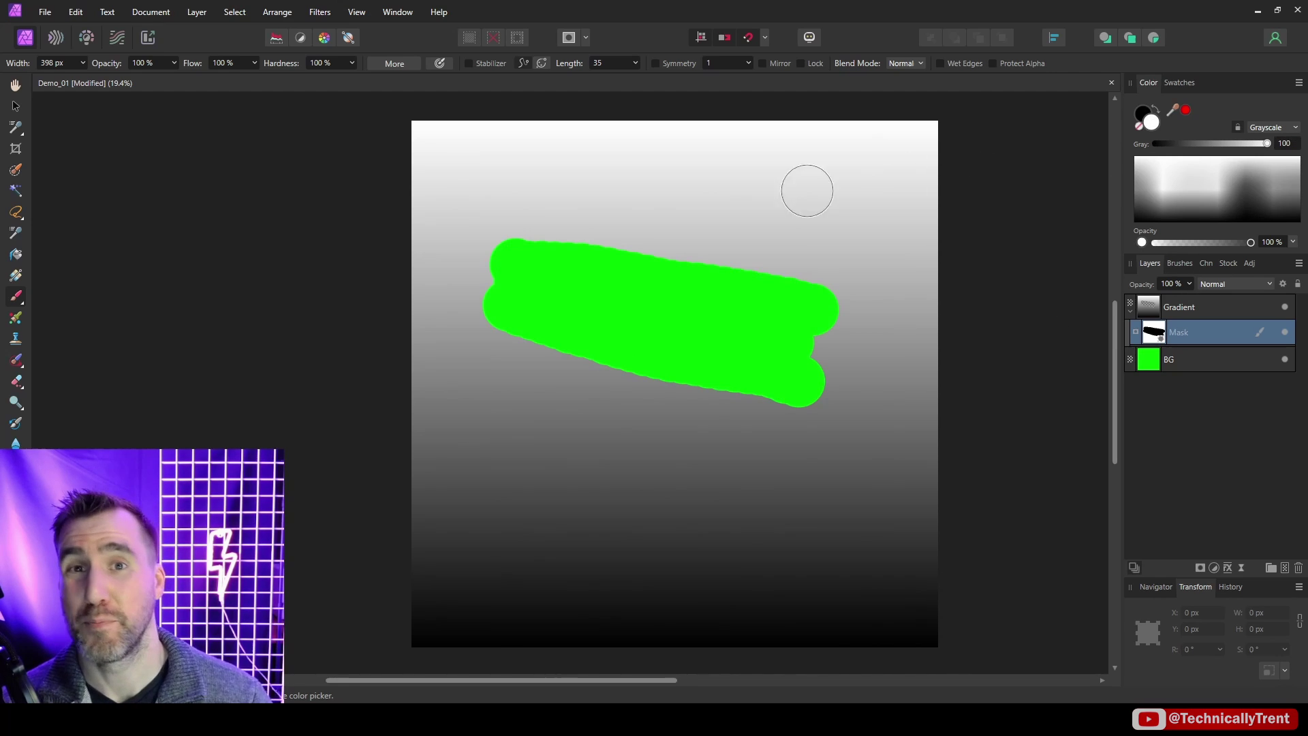
{"action": "mouse_move", "coordinate": [558, 232]}
{"action": "left_mouse_down"}
{"action": "mouse_move", "coordinate": [547, 233]}
{"action": "mouse_move", "coordinate": [701, 313]}
{"action": "mouse_move", "coordinate": [589, 249]}
{"action": "mouse_move", "coordinate": [769, 303]}
{"action": "left_mouse_up"}
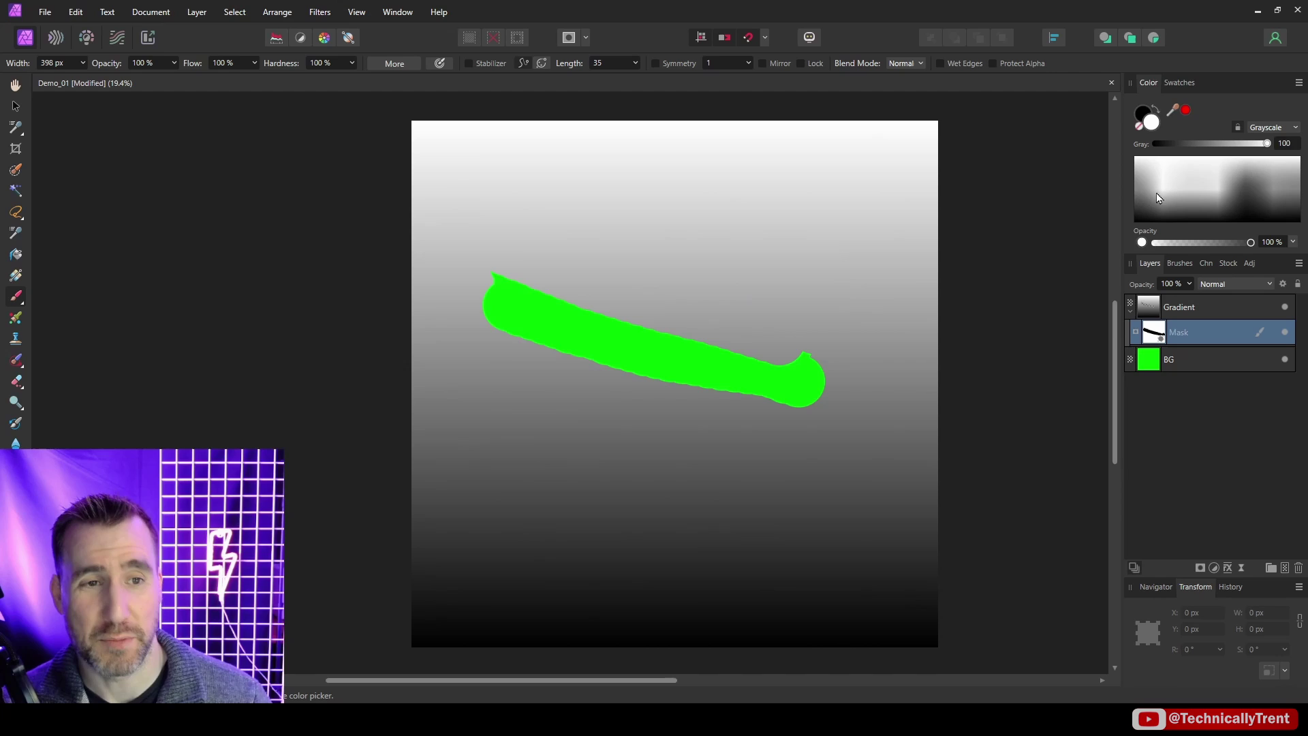
- Paint grey-tone strokes on the mask so green shows at half, pale and stronger partial strengths
{"action": "left_click", "coordinate": [1135, 187]}
{"action": "left_click_drag", "start_coordinate": [607, 232], "coordinate": [838, 277]}
{"action": "left_click", "coordinate": [634, 211]}
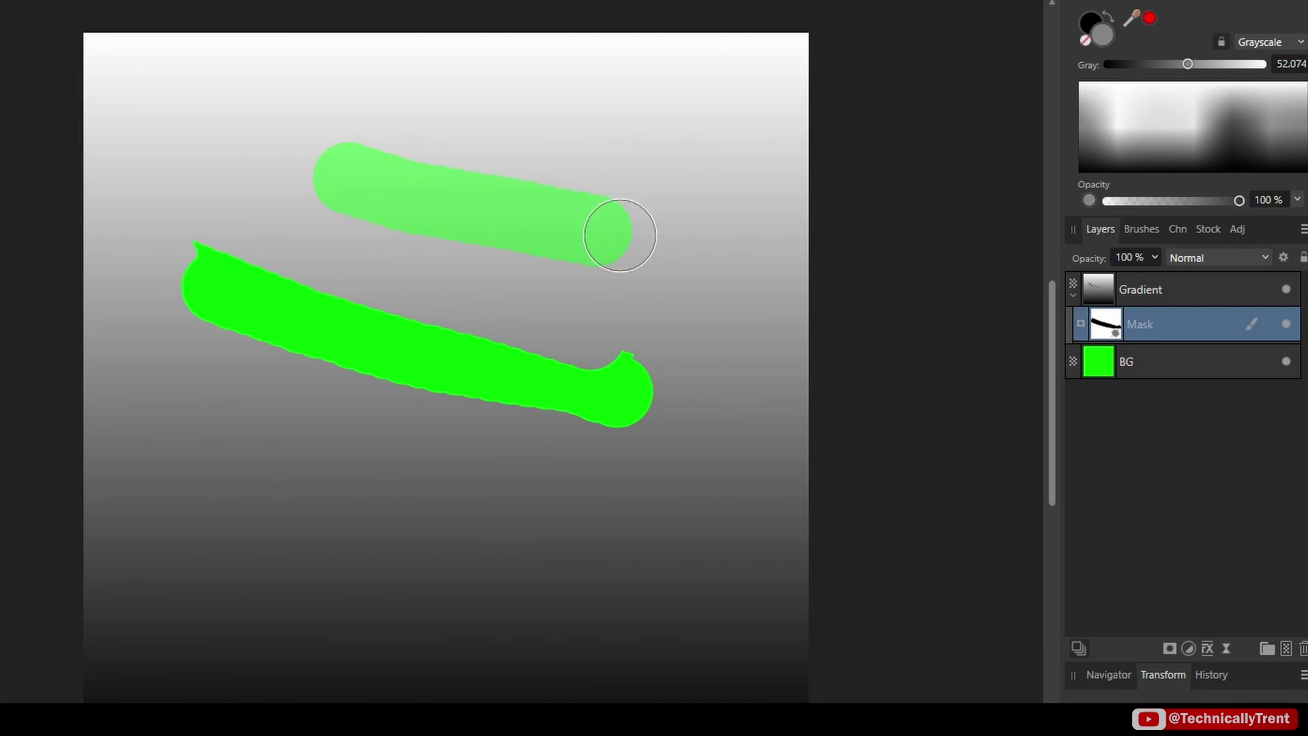
{"action": "left_click_drag", "start_coordinate": [389, 157], "coordinate": [705, 196]}
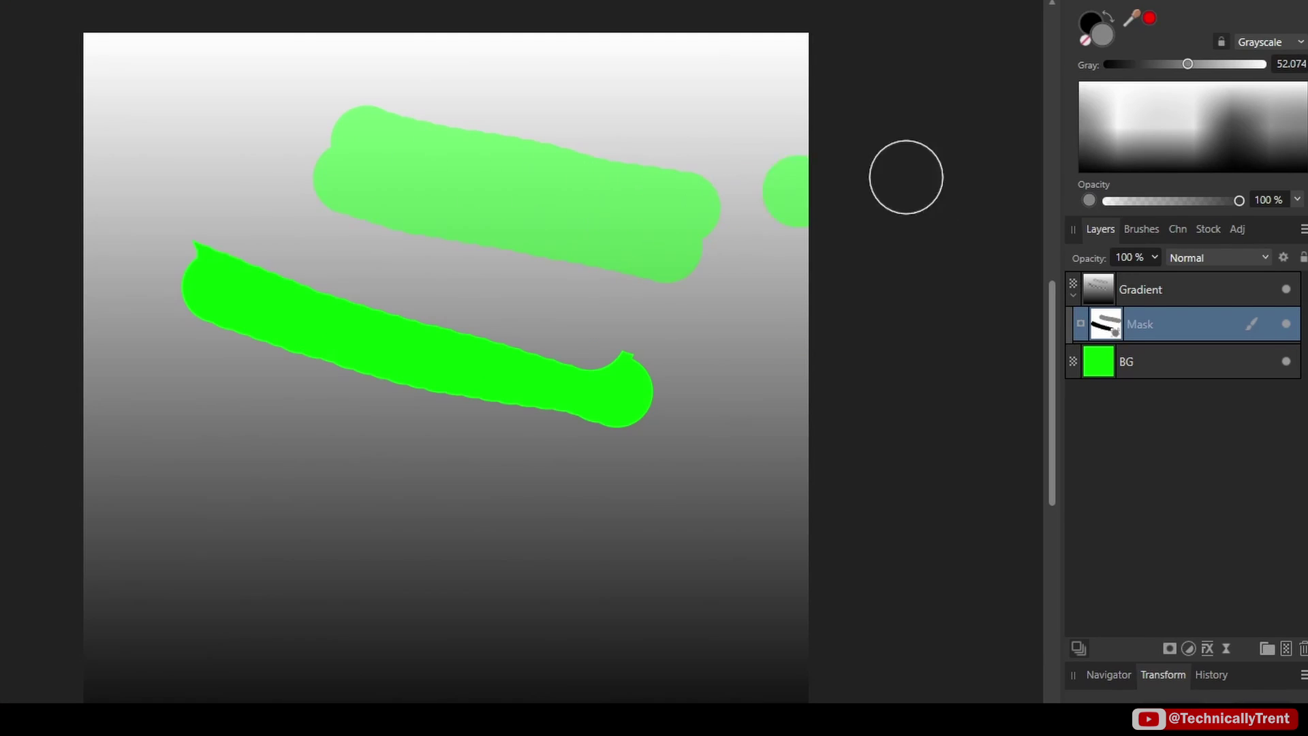
{"action": "left_click", "coordinate": [1094, 156]}
{"action": "left_click", "coordinate": [681, 225]}
{"action": "key", "text": "ctrl+z"}
{"action": "left_click_drag", "start_coordinate": [321, 205], "coordinate": [657, 277]}
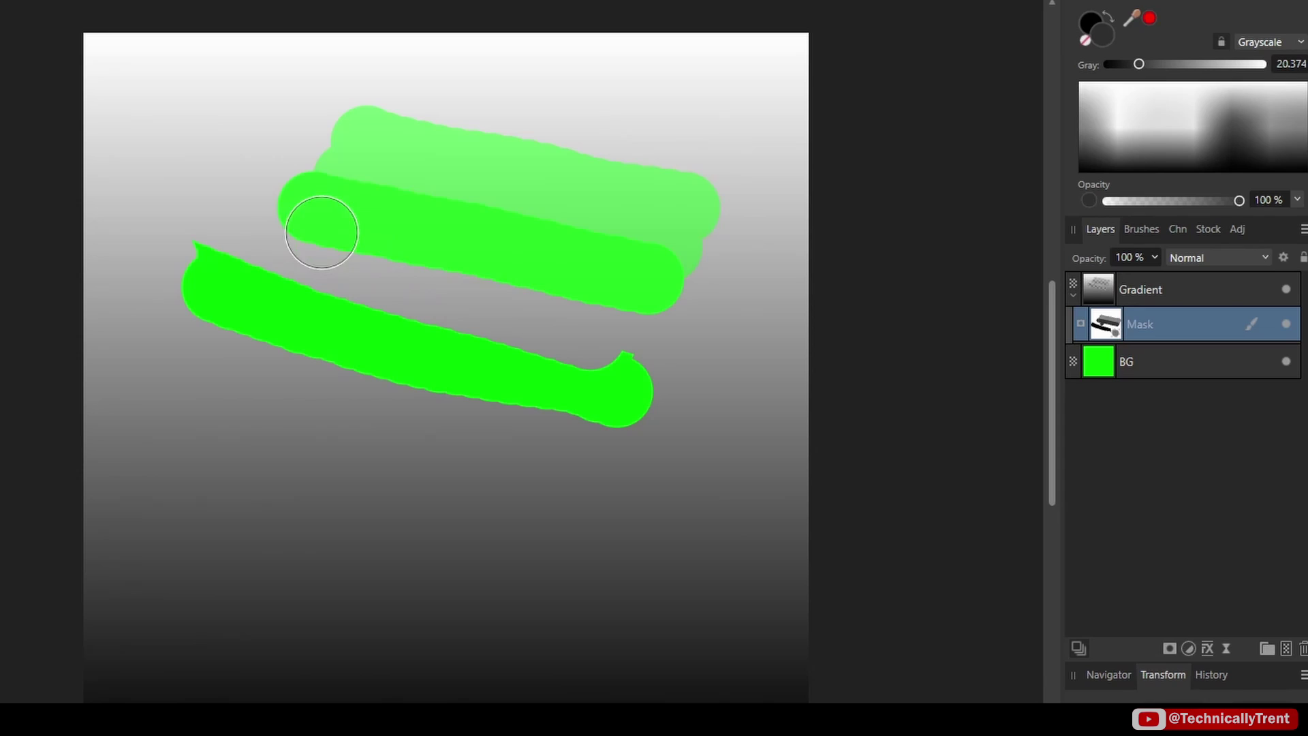
- View the mask alone in greyscale, return to the composite, and paint it white to hide the green
{"action": "left_click", "coordinate": [1107, 327], "text": "alt"}
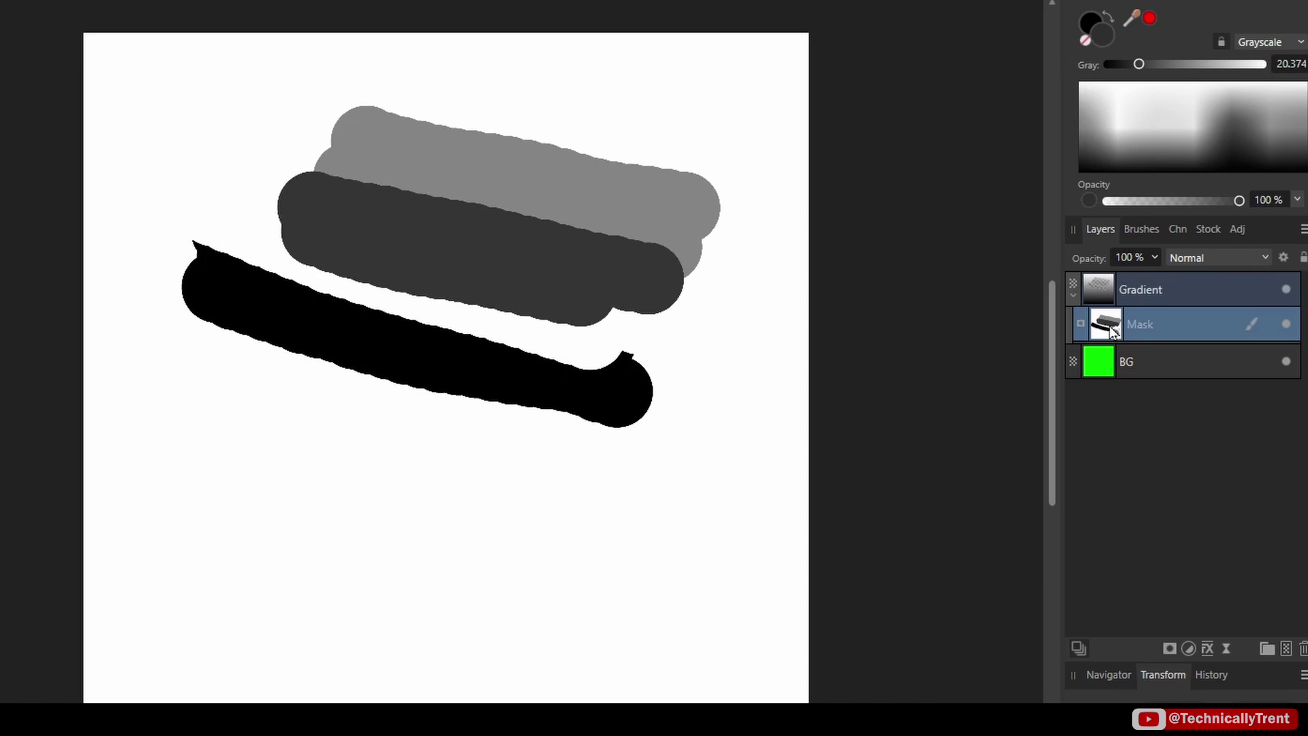
{"action": "left_click", "coordinate": [1105, 288]}
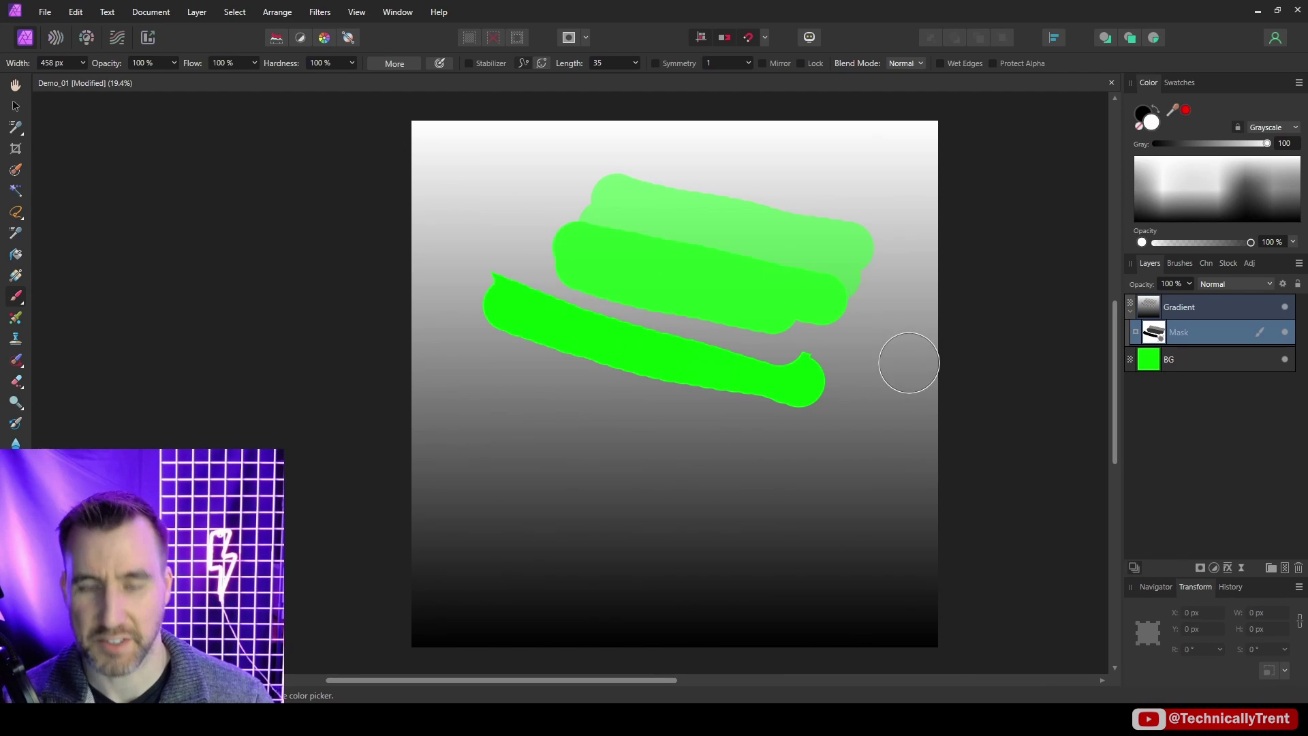
{"action": "mouse_move", "coordinate": [918, 322]}
{"action": "left_mouse_down"}
{"action": "mouse_move", "coordinate": [478, 206]}
{"action": "mouse_move", "coordinate": [932, 264]}
{"action": "mouse_move", "coordinate": [567, 274]}
{"action": "mouse_move", "coordinate": [508, 168]}
{"action": "mouse_move", "coordinate": [407, 325]}
{"action": "mouse_move", "coordinate": [587, 344]}
{"action": "mouse_move", "coordinate": [945, 298]}
{"action": "left_mouse_up"}
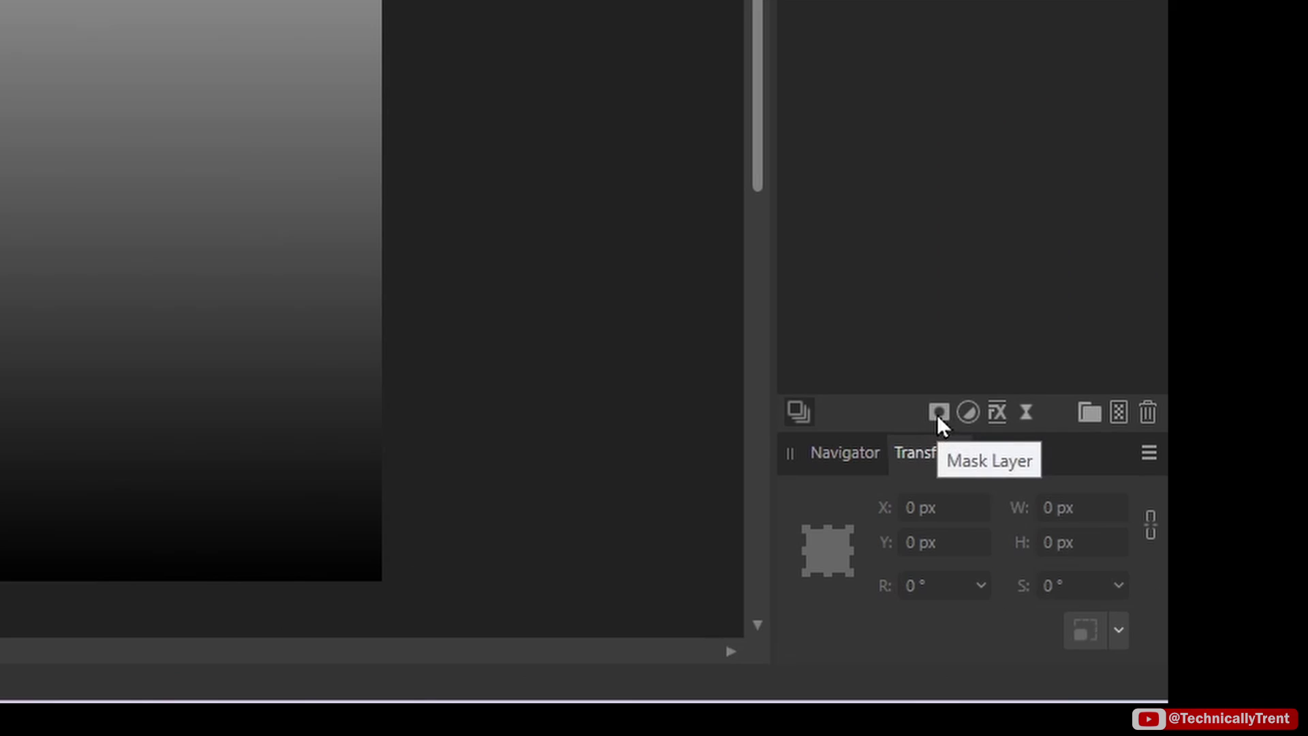
- Add a Luminosity Range Mask from the Mask Layer dropdown and drag it into the Gradient layer
{"action": "left_click", "coordinate": [938, 411]}
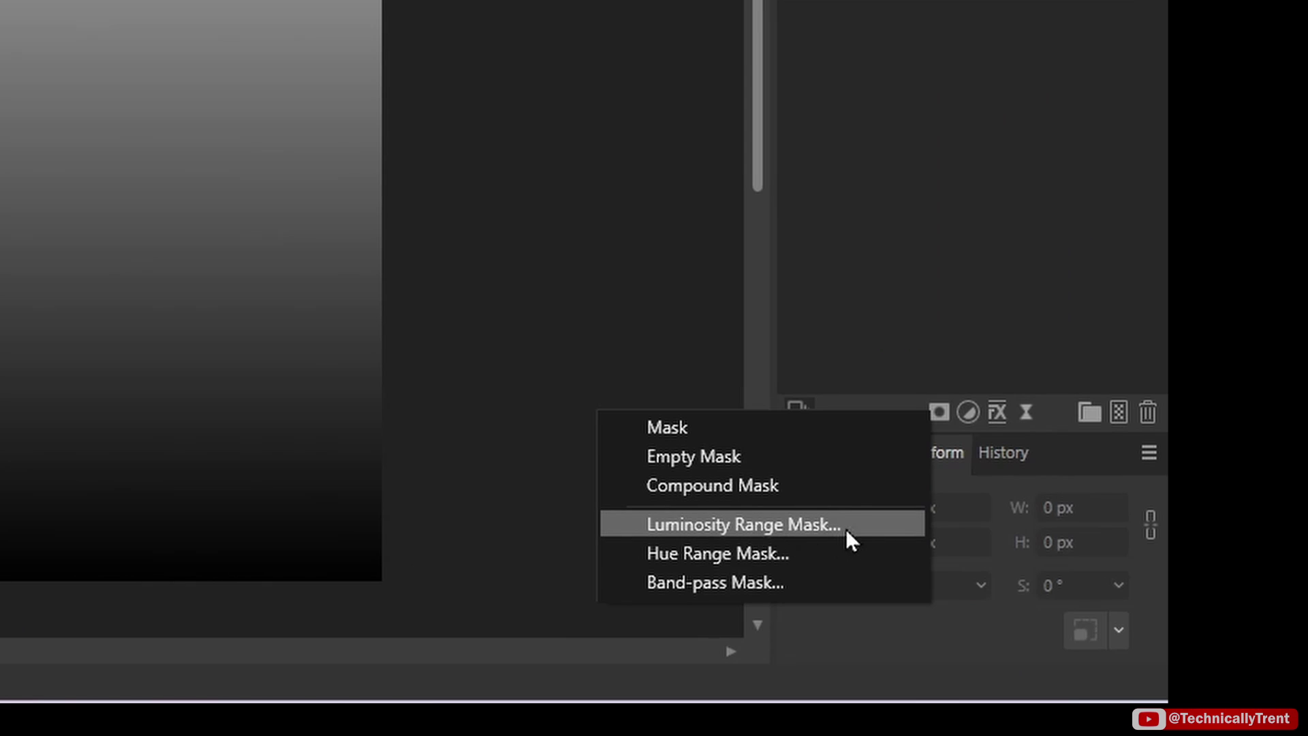
{"action": "left_click", "coordinate": [802, 529]}
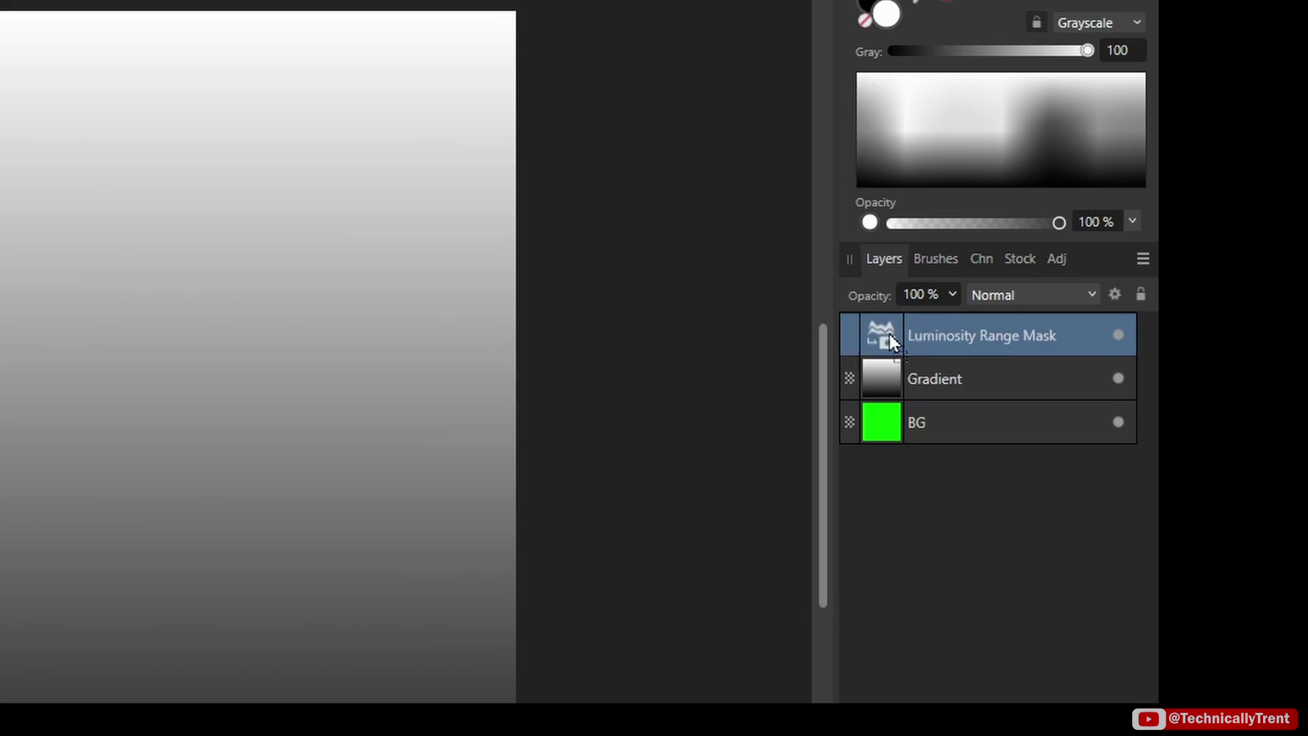
{"action": "left_click_drag", "start_coordinate": [1186, 311], "coordinate": [1188, 335]}
{"action": "left_click_drag", "start_coordinate": [952, 386], "coordinate": [951, 386]}
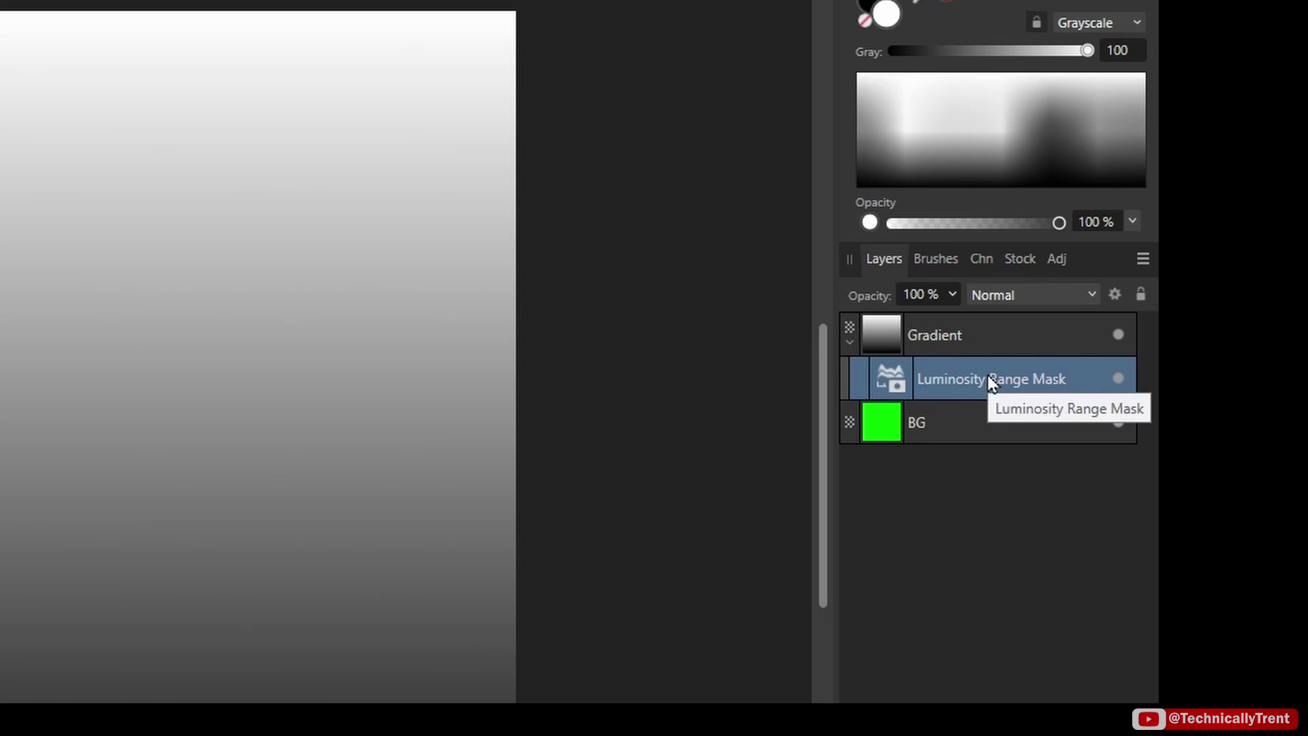
- Open the mask's settings, test lowering the map's left point and raising its right point, and reposition the window
{"action": "double_click", "coordinate": [890, 379]}
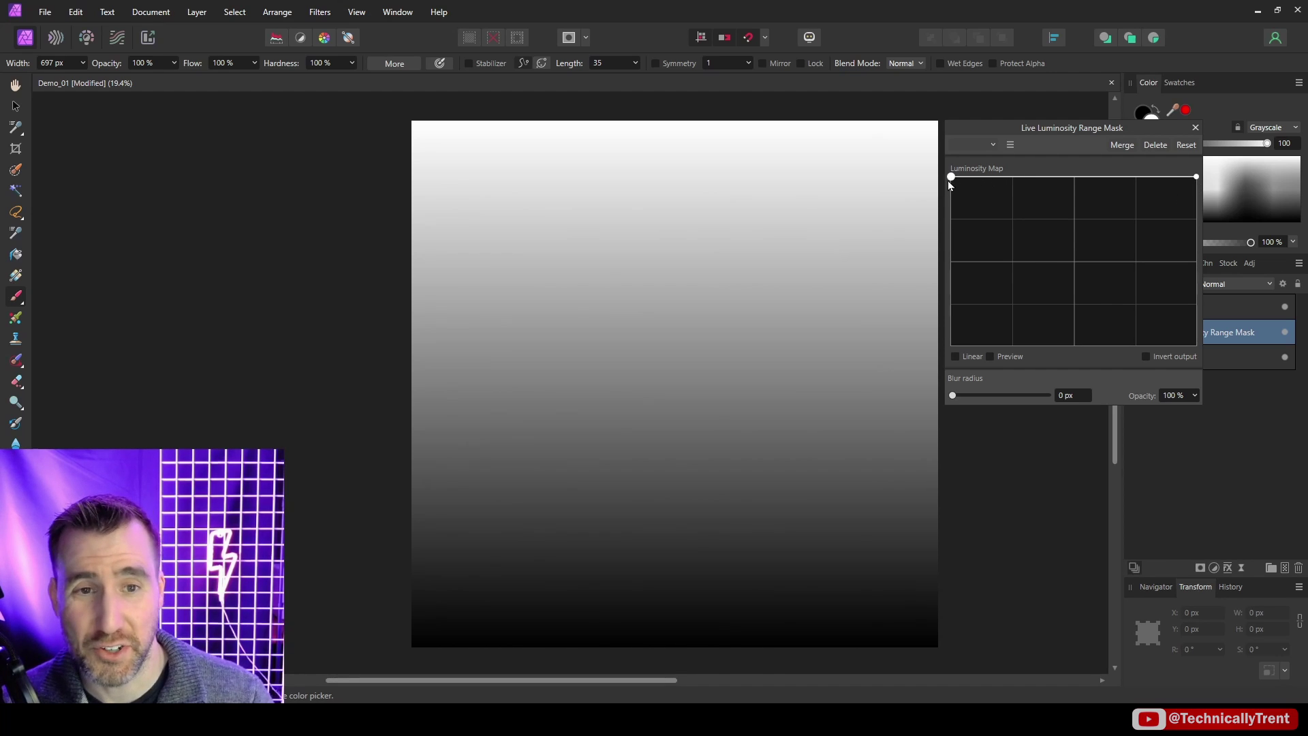
{"action": "left_click_drag", "start_coordinate": [950, 178], "coordinate": [944, 371]}
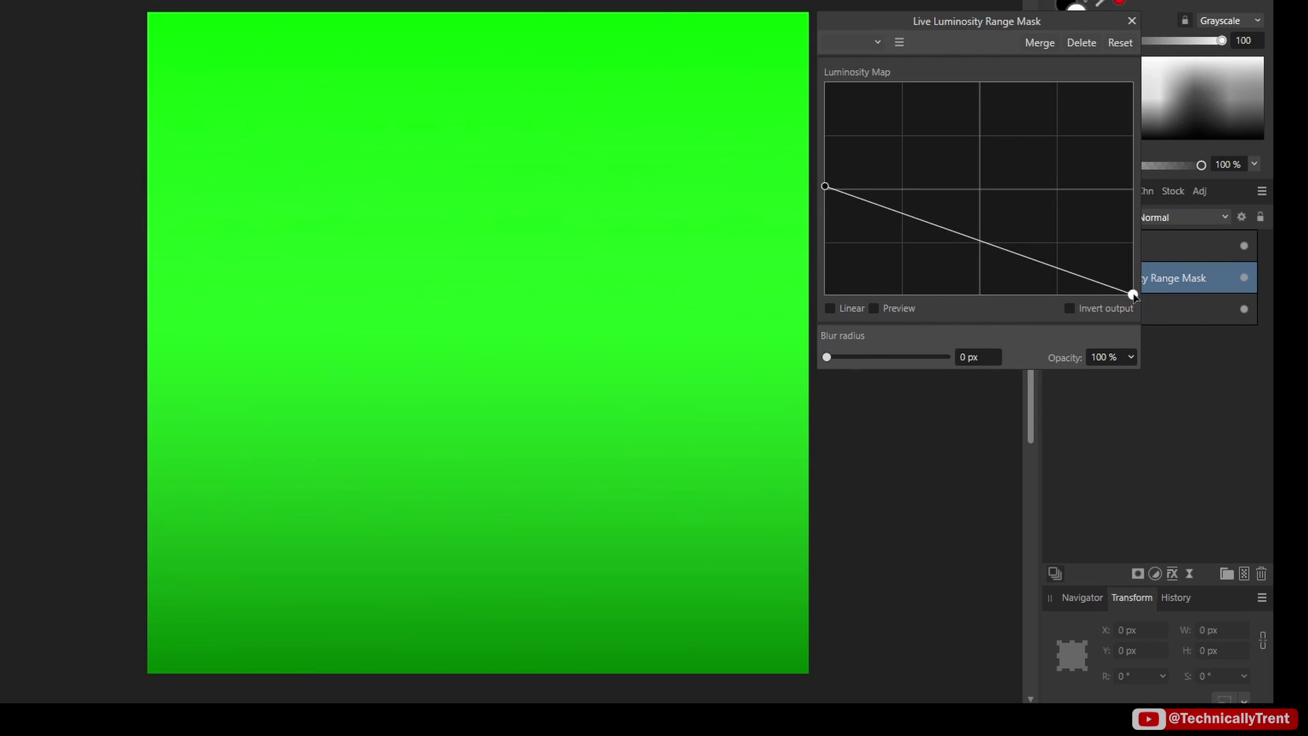
{"action": "left_click_drag", "start_coordinate": [1132, 294], "coordinate": [1132, 186]}
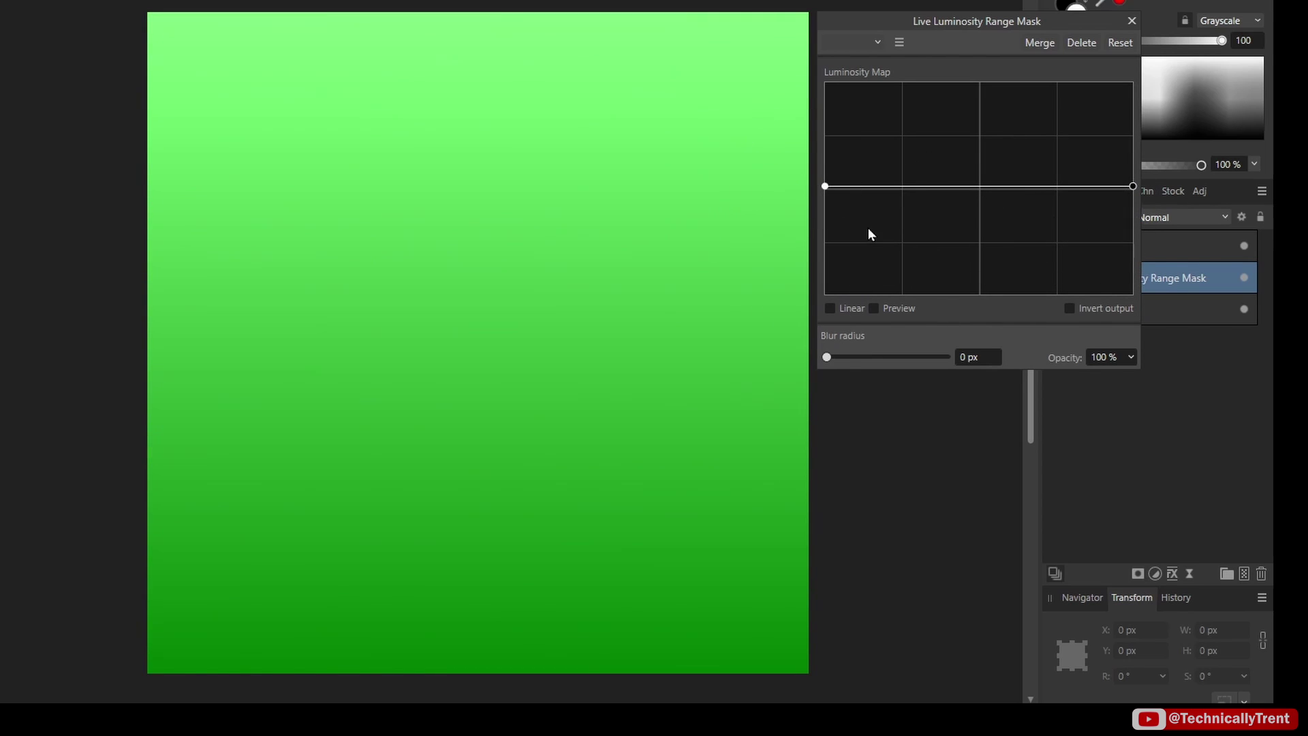
{"action": "left_click_drag", "start_coordinate": [1008, 21], "coordinate": [854, 20]}
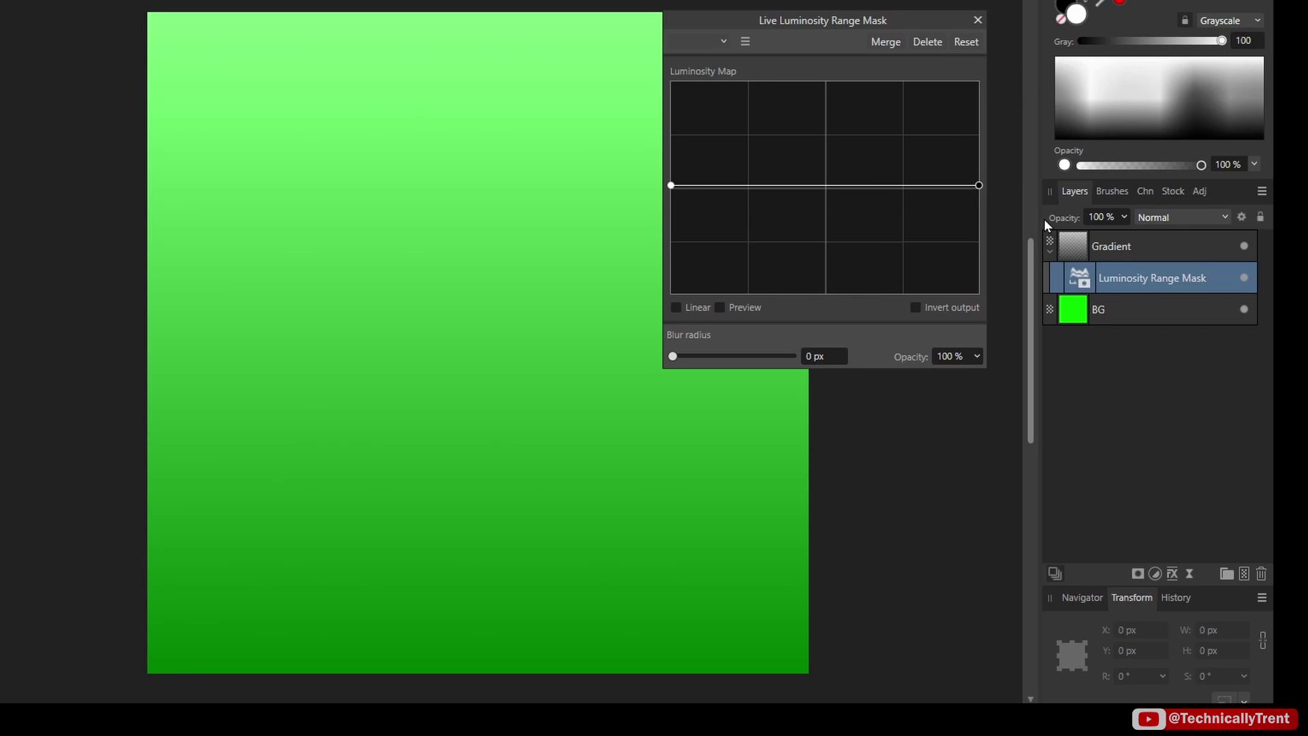
{"action": "left_click_drag", "start_coordinate": [942, 17], "coordinate": [1031, 42]}
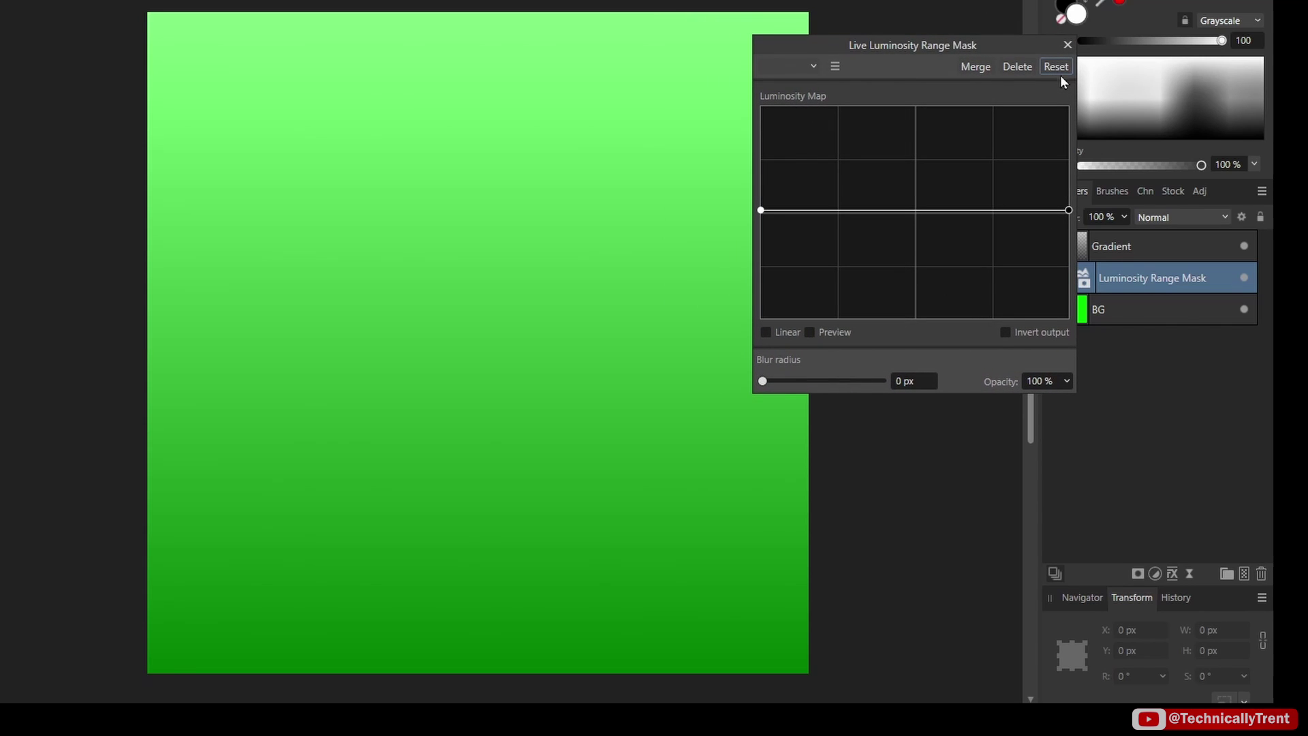
- Reset the Luminosity Map, experiment with a bent middle point, then drag the top-left point down into a straight diagonal
{"action": "left_click", "coordinate": [1059, 66]}
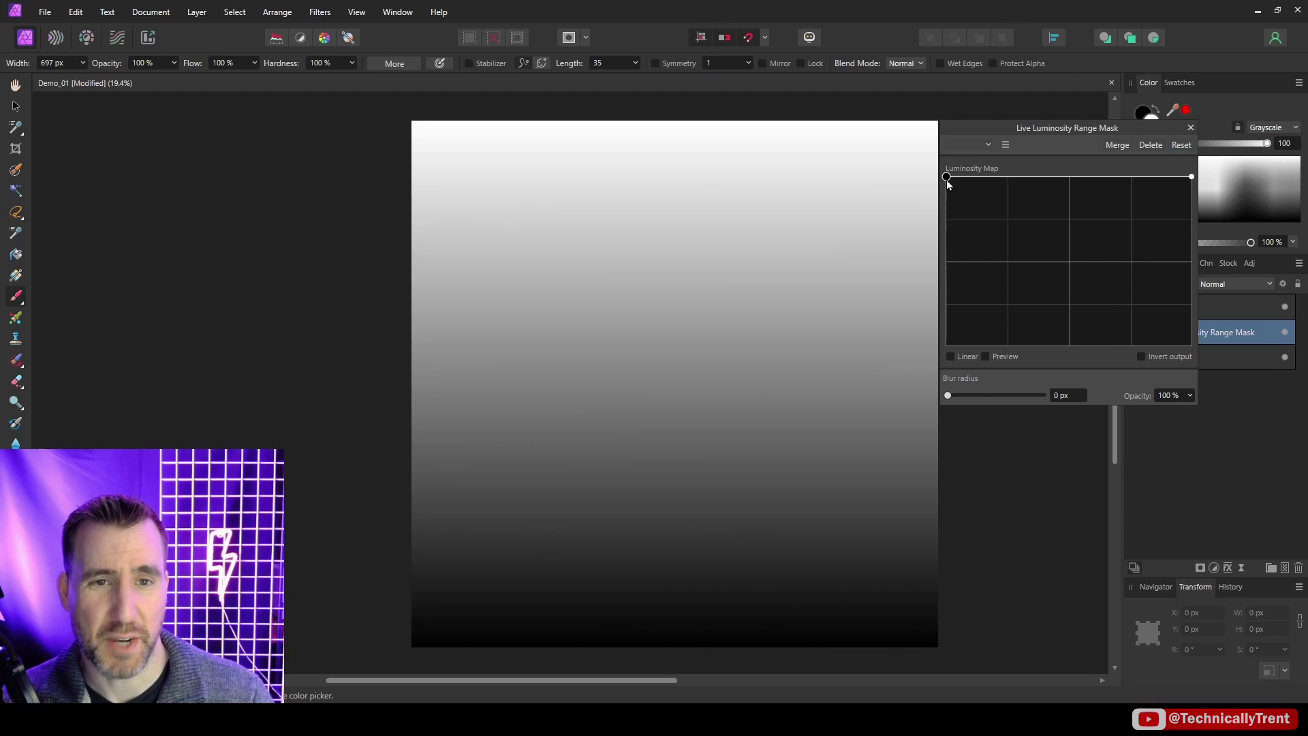
{"action": "left_click_drag", "start_coordinate": [760, 108], "coordinate": [753, 161]}
{"action": "left_click_drag", "start_coordinate": [940, 221], "coordinate": [946, 345]}
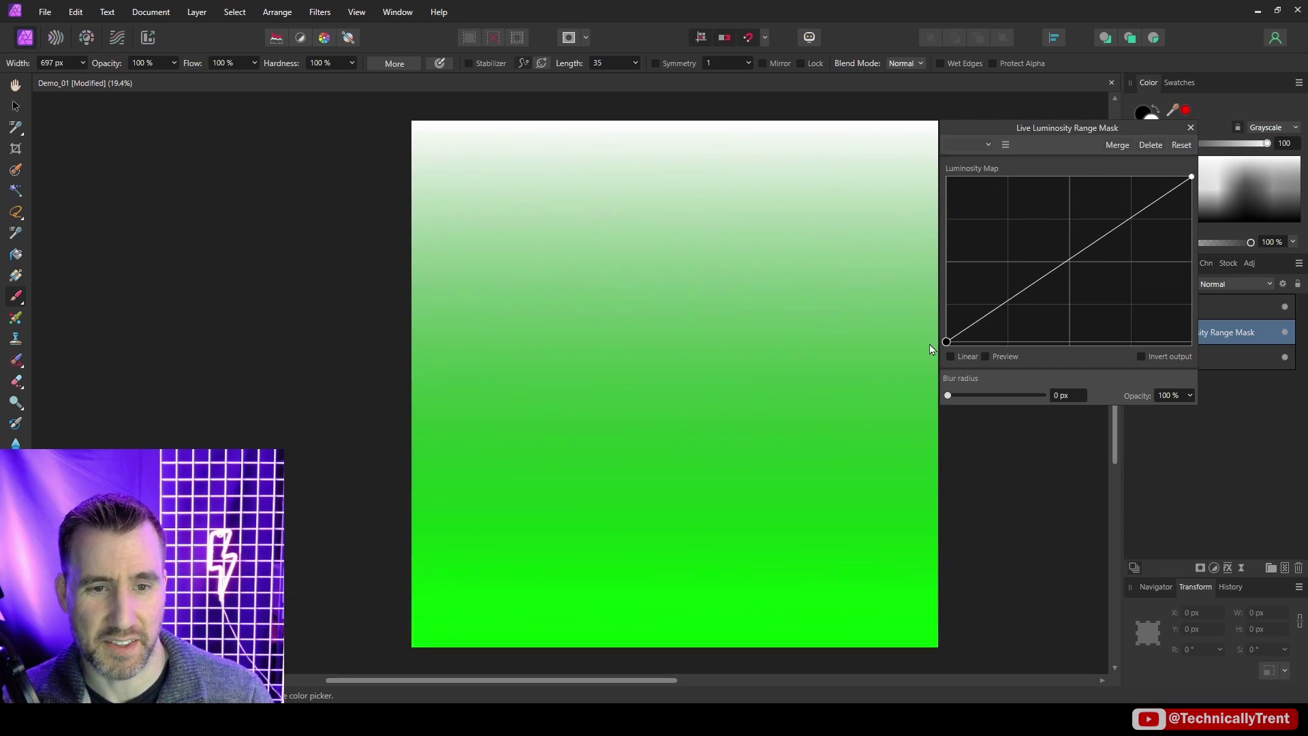
{"action": "left_click", "coordinate": [1079, 249]}
{"action": "left_click_drag", "start_coordinate": [1079, 252], "coordinate": [972, 188]}
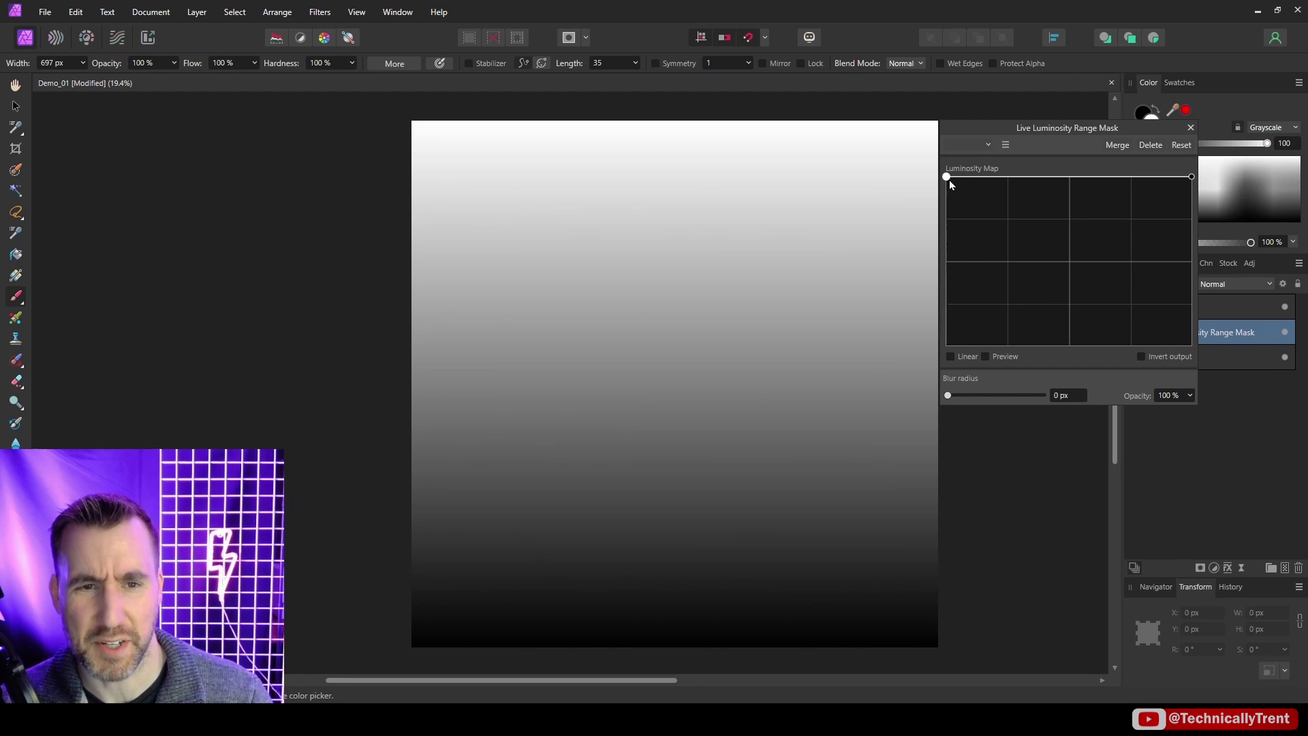
{"action": "left_click_drag", "start_coordinate": [947, 179], "coordinate": [905, 354]}
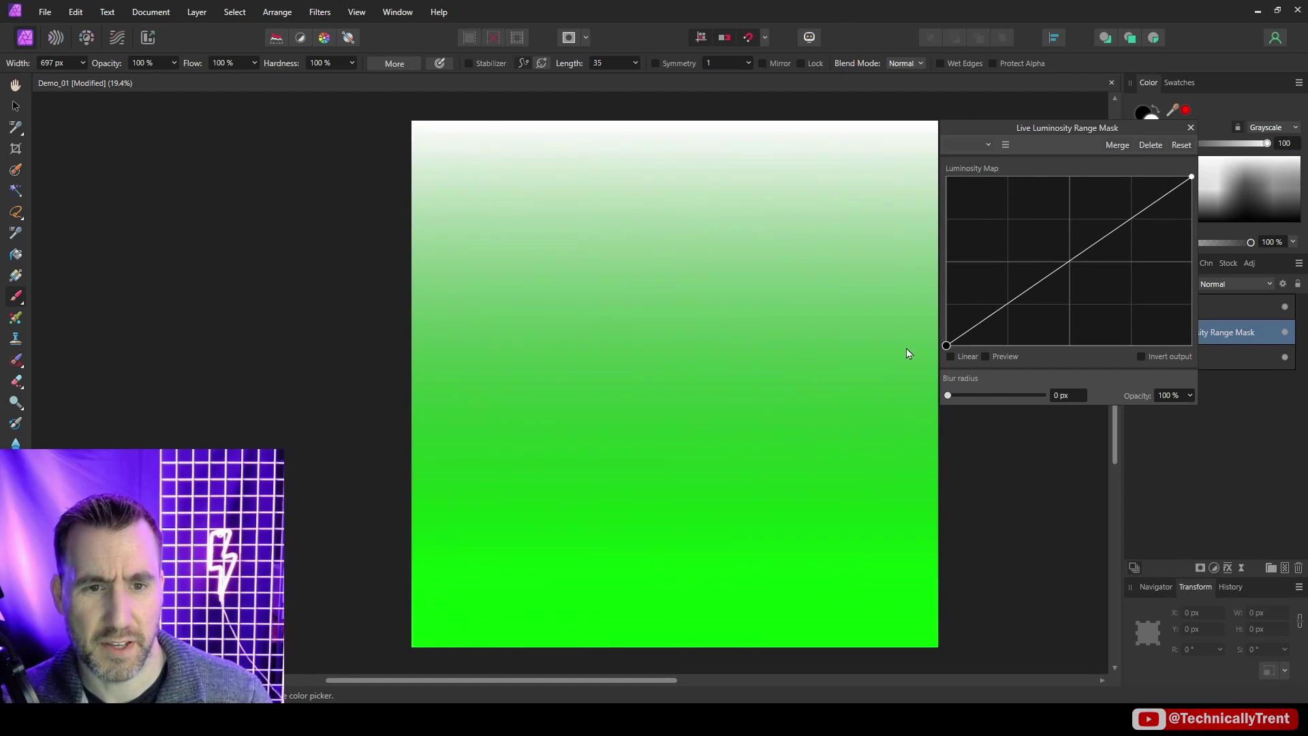
- Switch the Luminosity Map to Linear, toggle the mask's visibility to compare, and move the dialog aside
{"action": "left_click", "coordinate": [856, 321]}
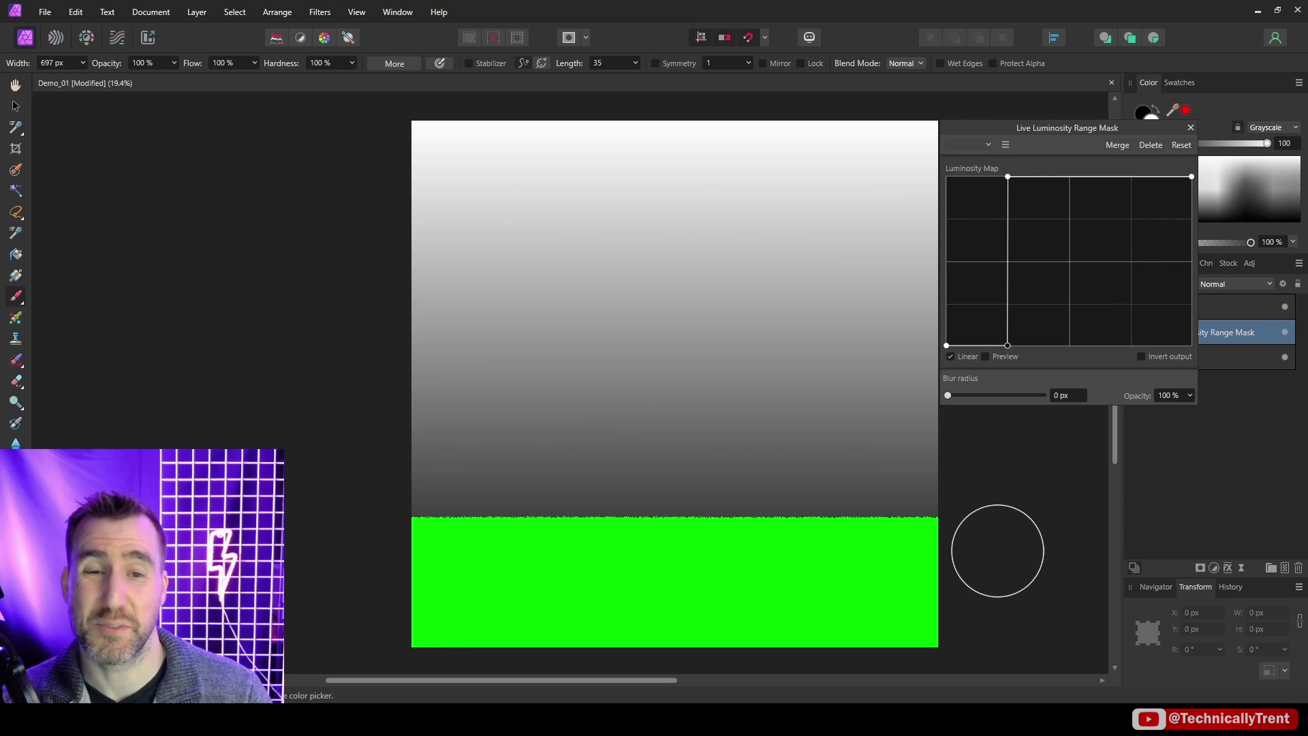
{"action": "left_click", "coordinate": [1287, 333]}
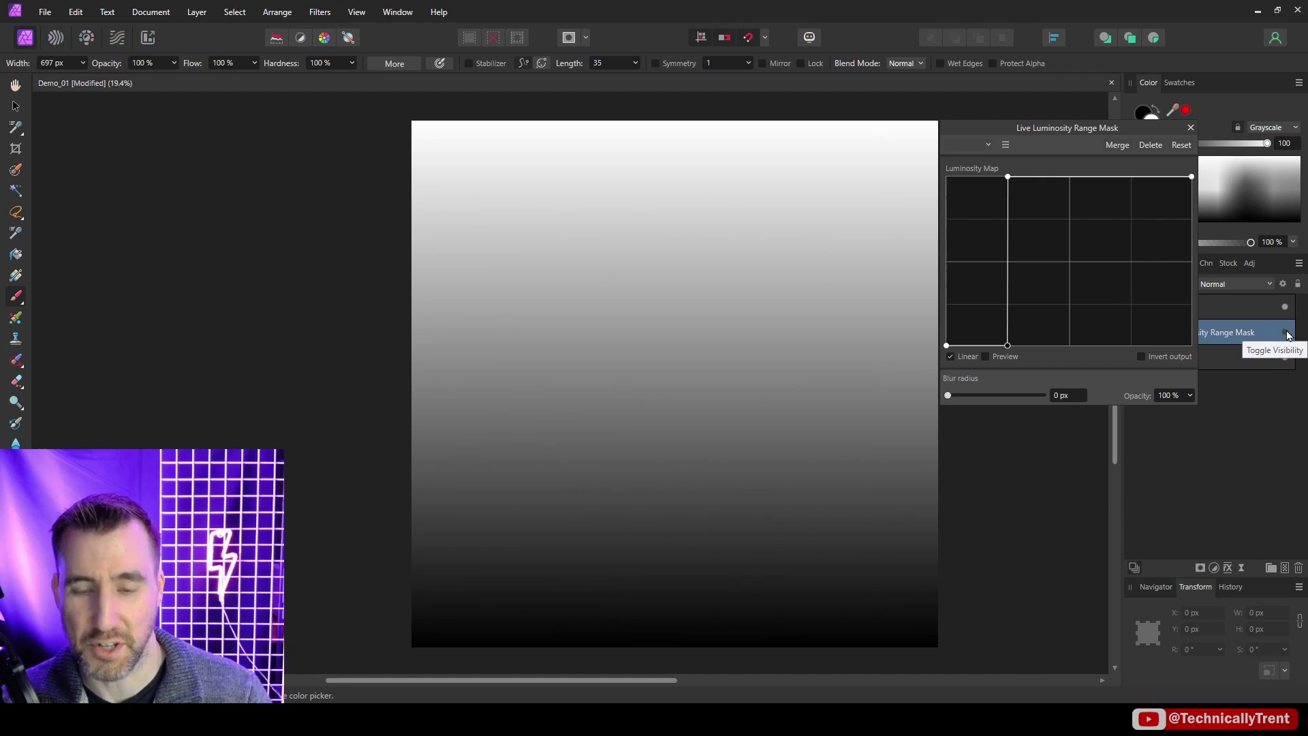
{"action": "left_click", "coordinate": [1286, 334]}
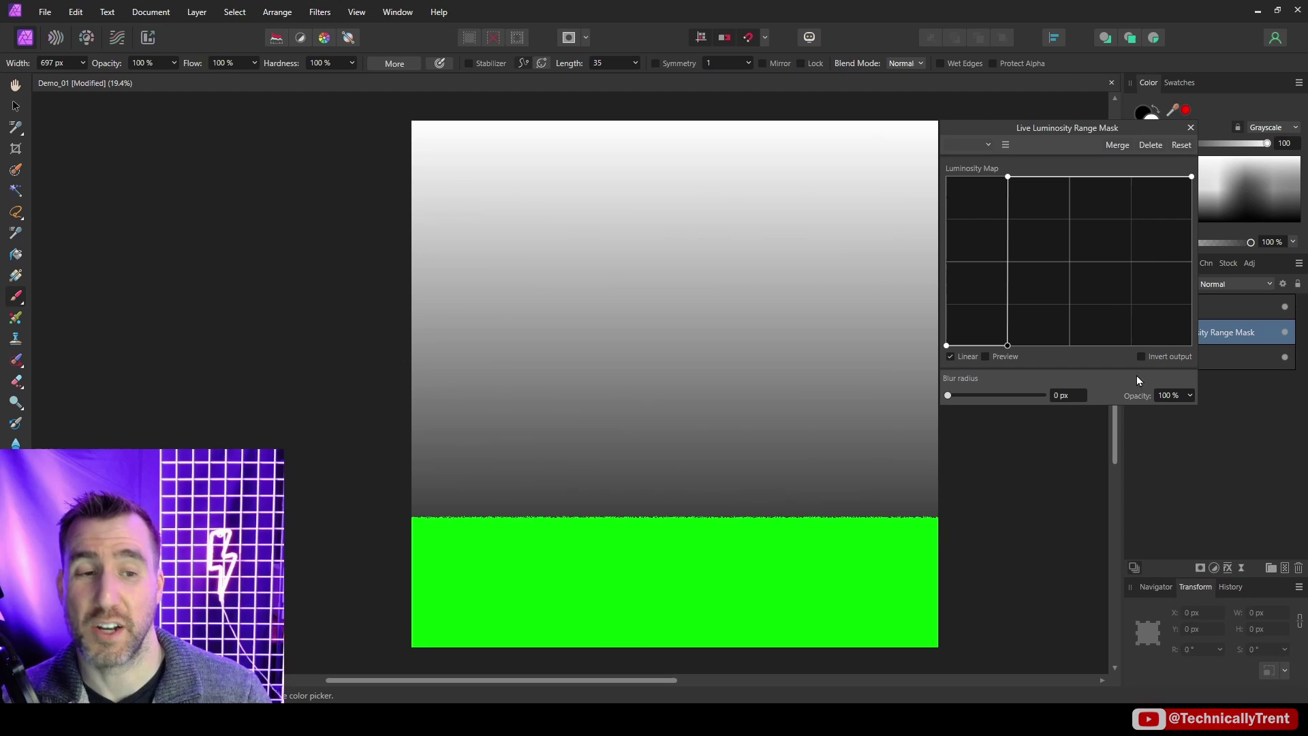
{"action": "left_click_drag", "start_coordinate": [1167, 133], "coordinate": [1098, 114]}
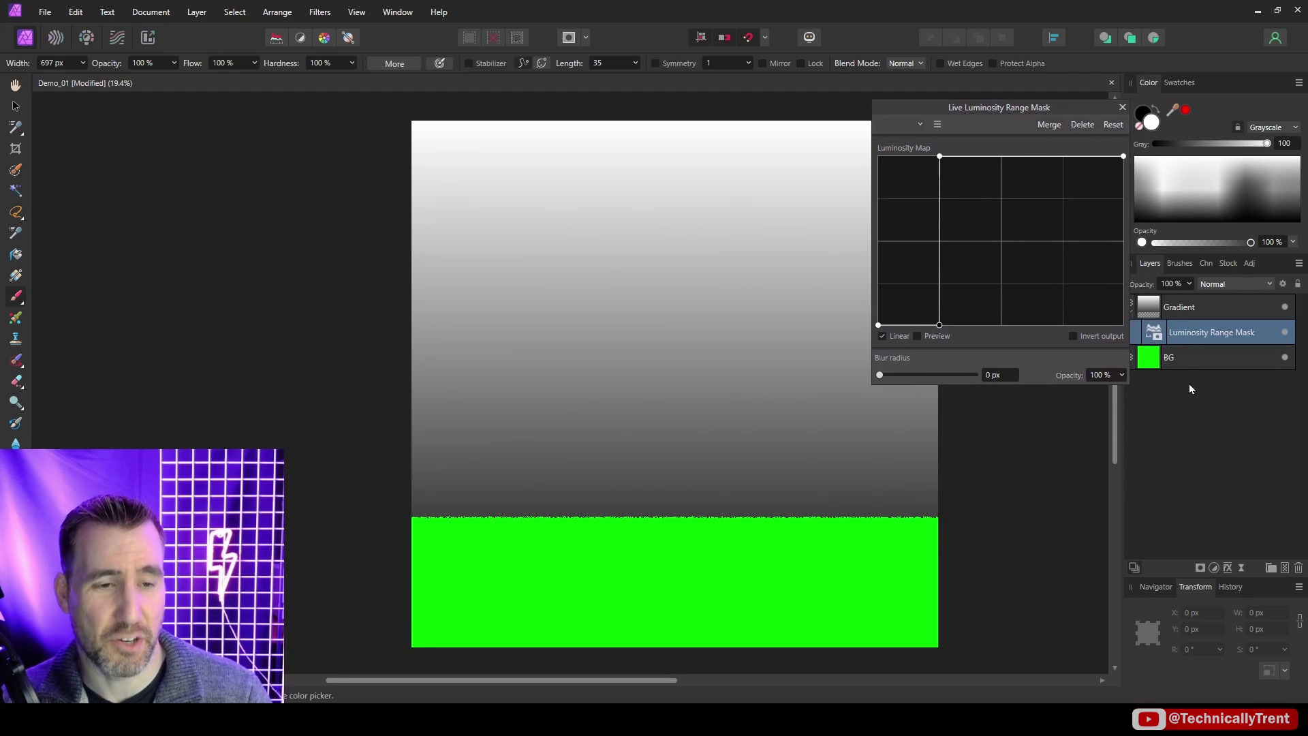
- Reset the map and build a Linear vertical step that masks out the gradient's bright band
{"action": "left_click", "coordinate": [1113, 125]}
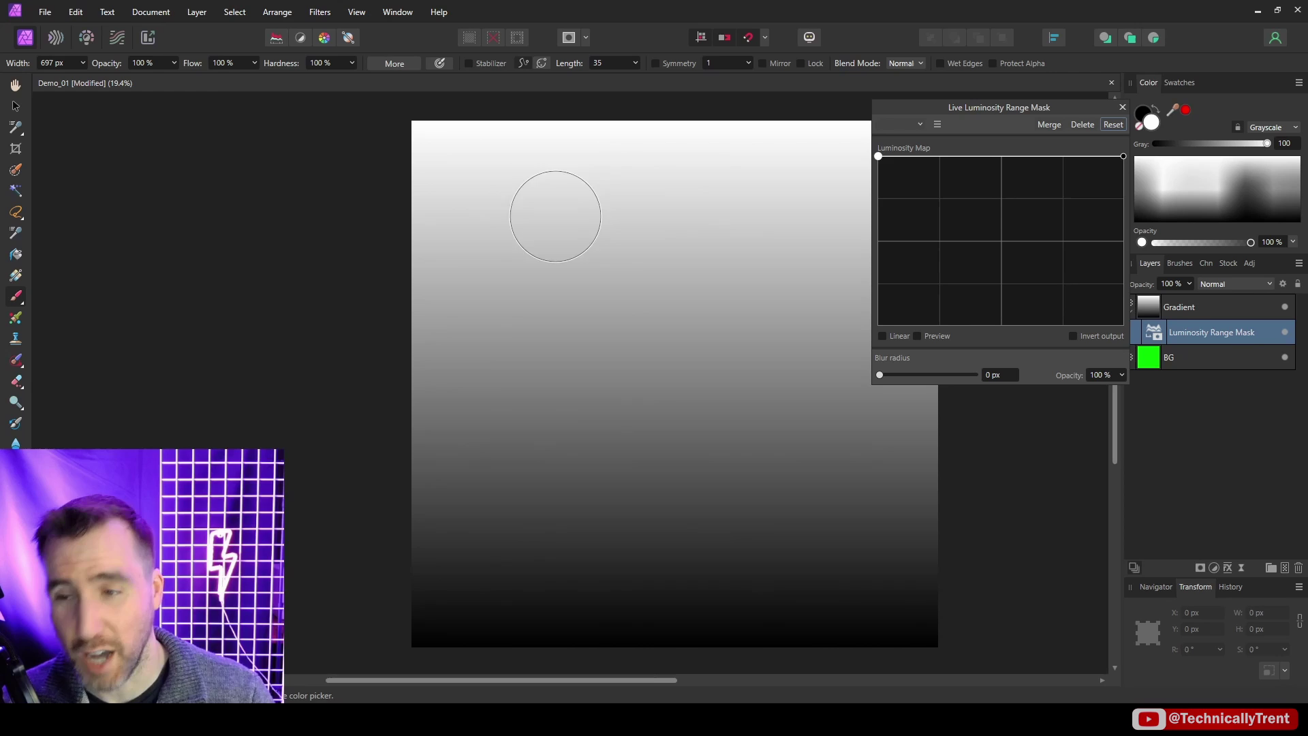
{"action": "left_click_drag", "start_coordinate": [1123, 156], "coordinate": [1123, 325]}
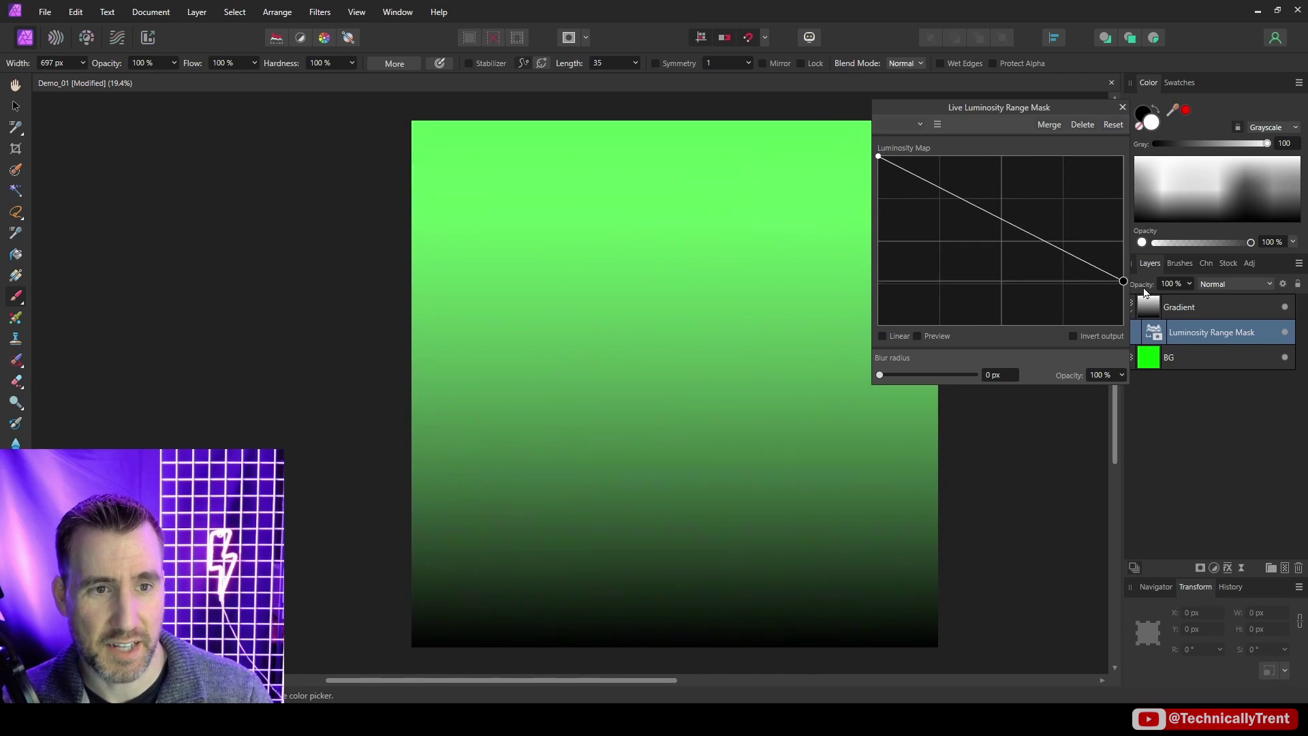
{"action": "left_click_drag", "start_coordinate": [1057, 276], "coordinate": [1057, 174]}
{"action": "left_click_drag", "start_coordinate": [1022, 105], "coordinate": [1031, 86]}
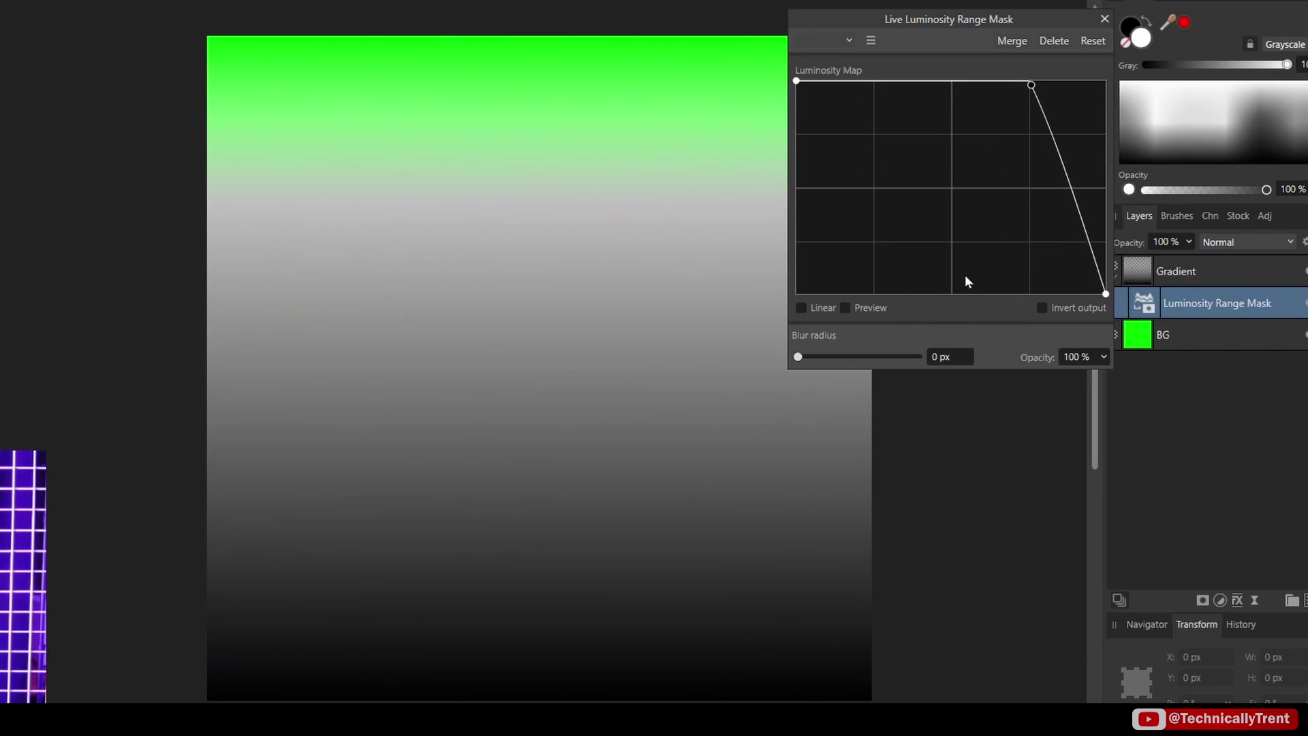
{"action": "left_click", "coordinate": [804, 308]}
{"action": "left_click_drag", "start_coordinate": [1068, 166], "coordinate": [1031, 294]}
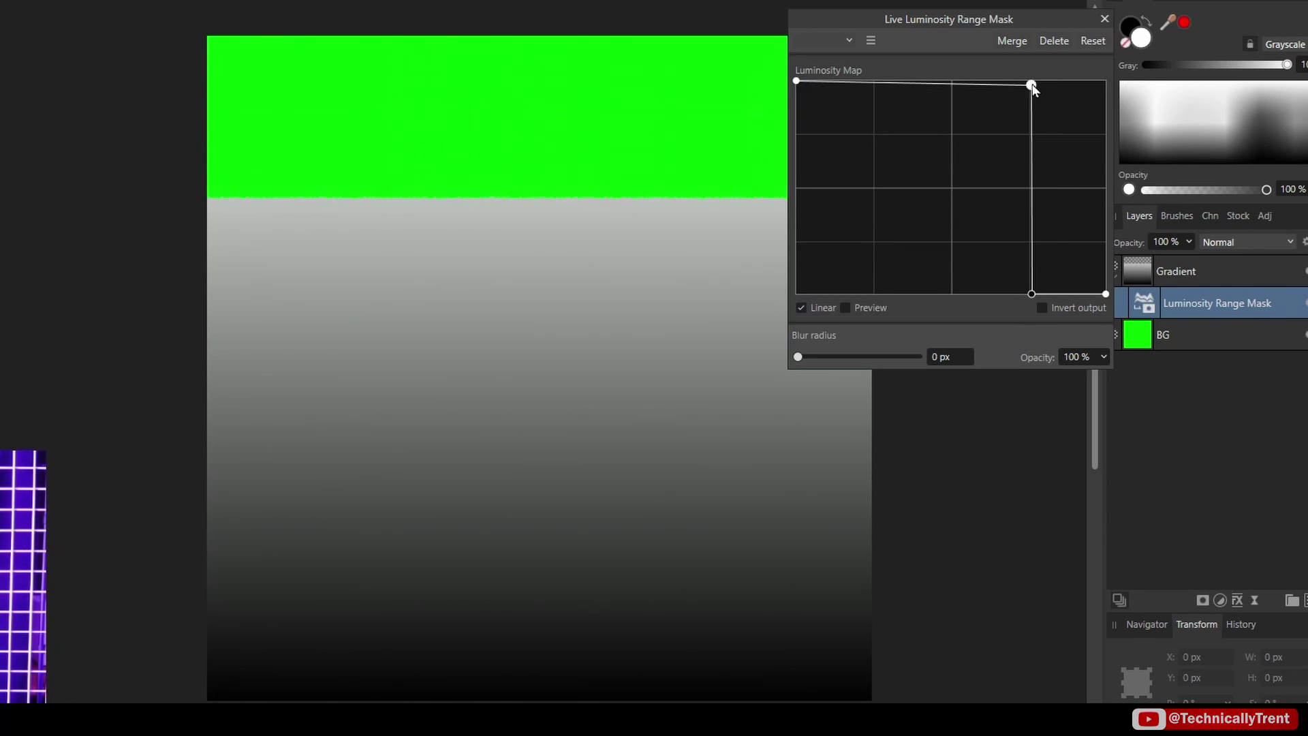
{"action": "left_click_drag", "start_coordinate": [1031, 85], "coordinate": [1031, 81]}
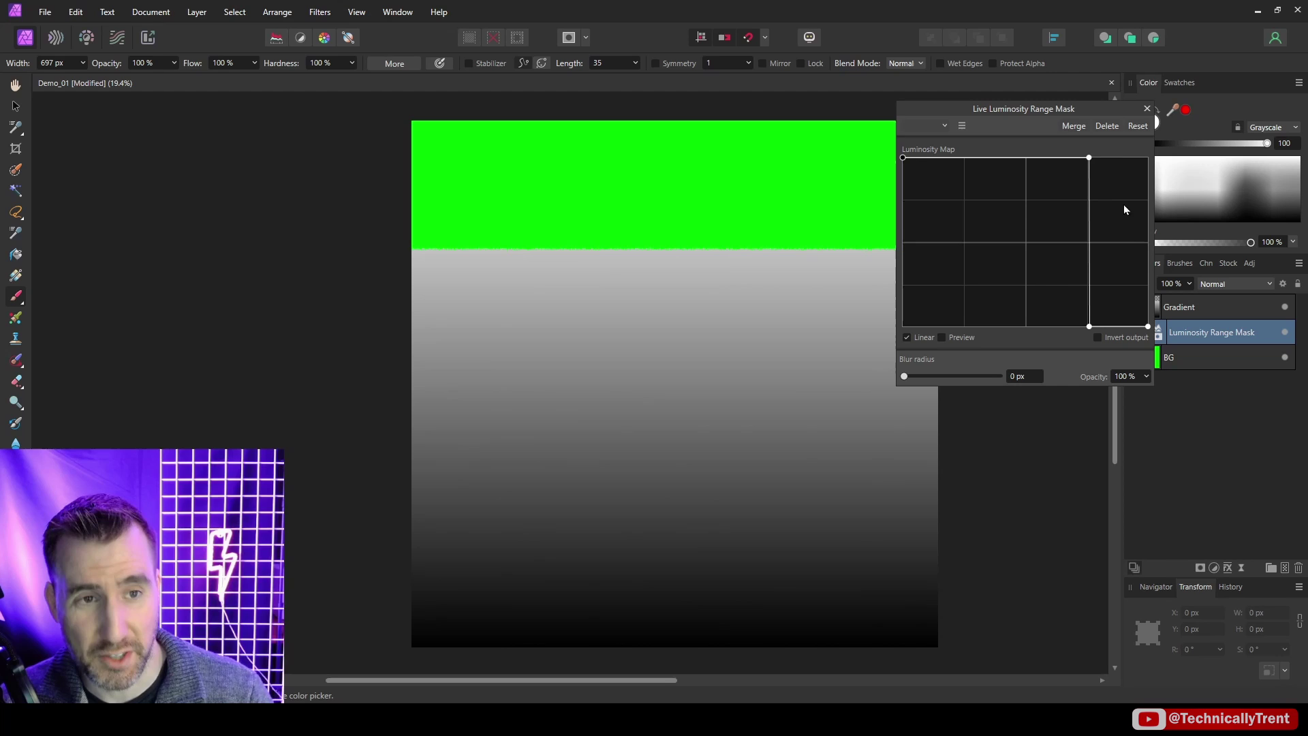
- Pull the curve's dark end down around a raised middle point to also mask the darkest band
{"action": "left_click_drag", "start_coordinate": [904, 158], "coordinate": [903, 325]}
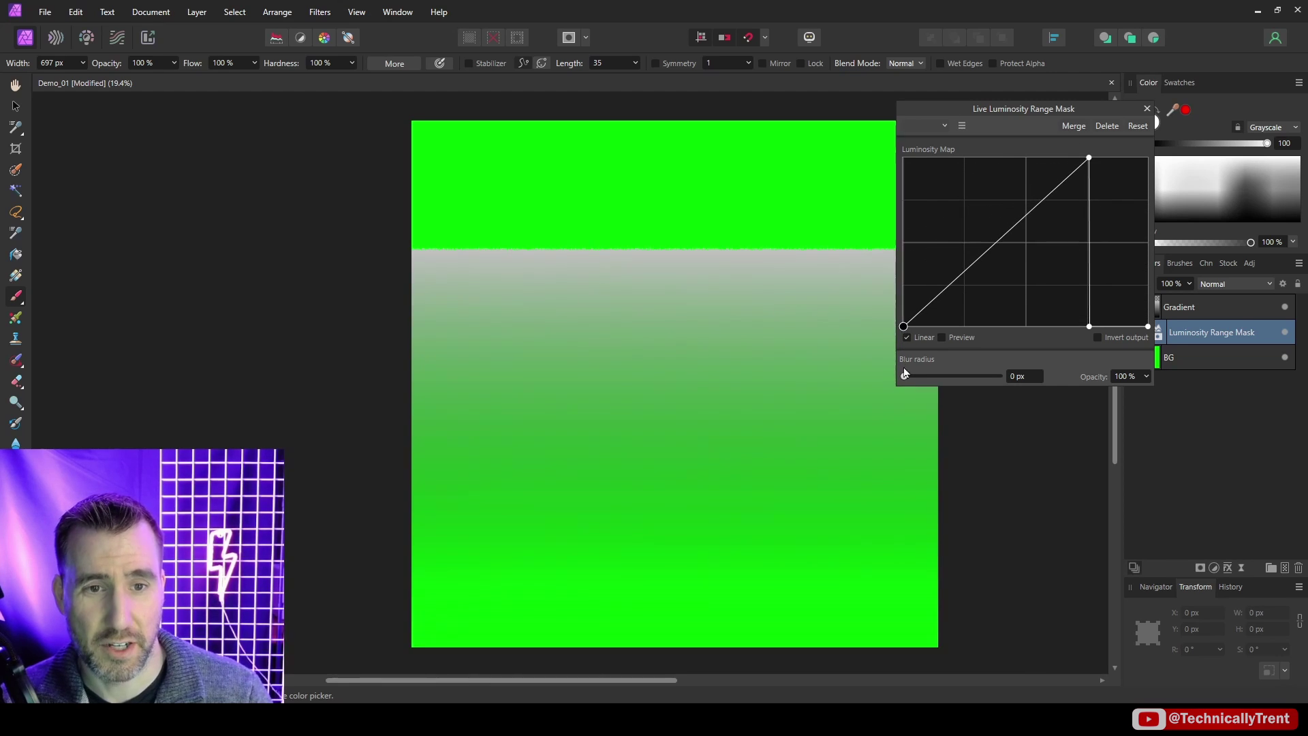
{"action": "left_click", "coordinate": [975, 260]}
{"action": "left_click_drag", "start_coordinate": [975, 260], "coordinate": [972, 217]}
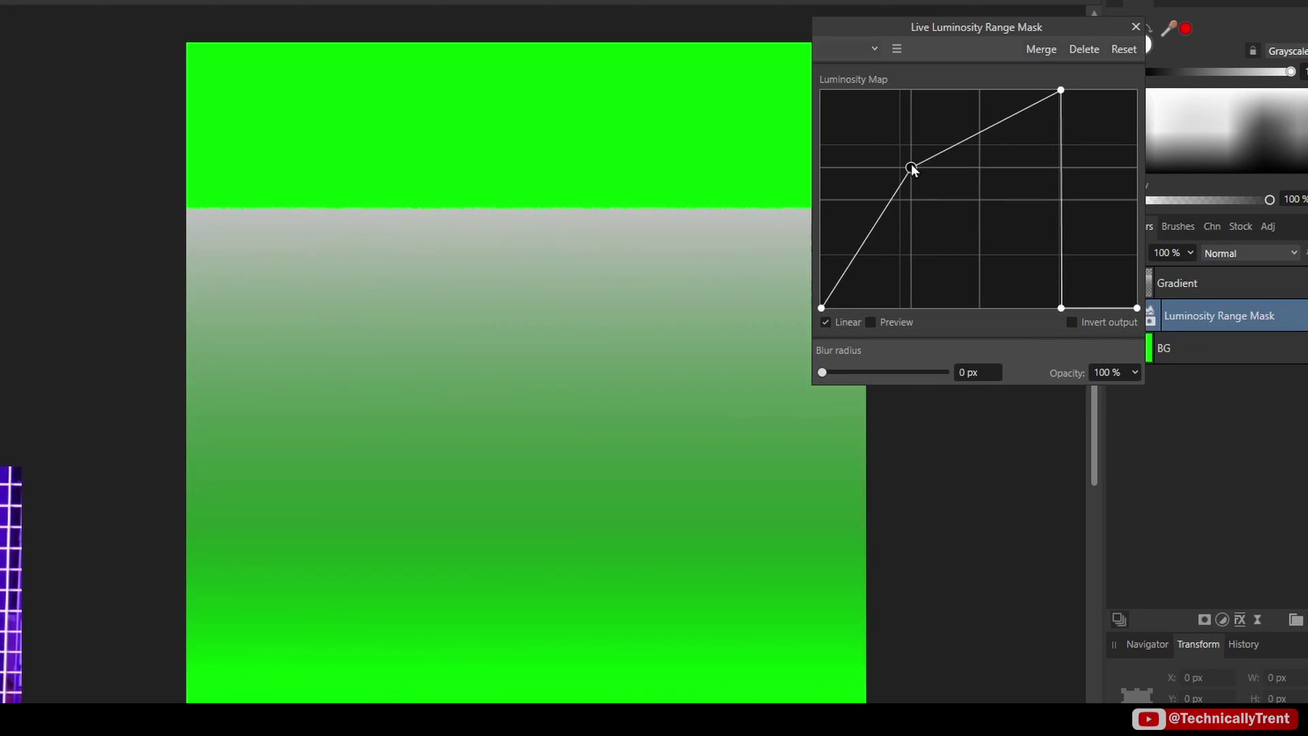
{"action": "left_click_drag", "start_coordinate": [912, 169], "coordinate": [900, 92]}
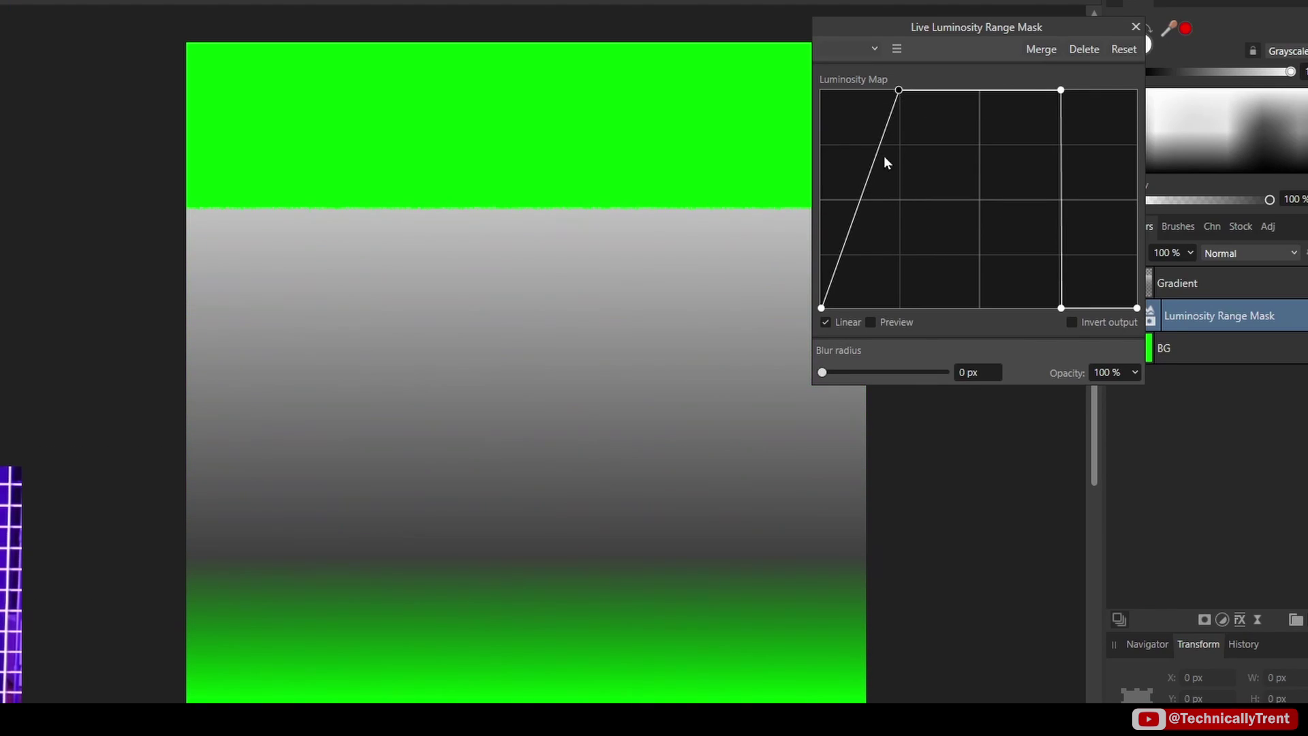
{"action": "left_click_drag", "start_coordinate": [884, 156], "coordinate": [898, 307]}
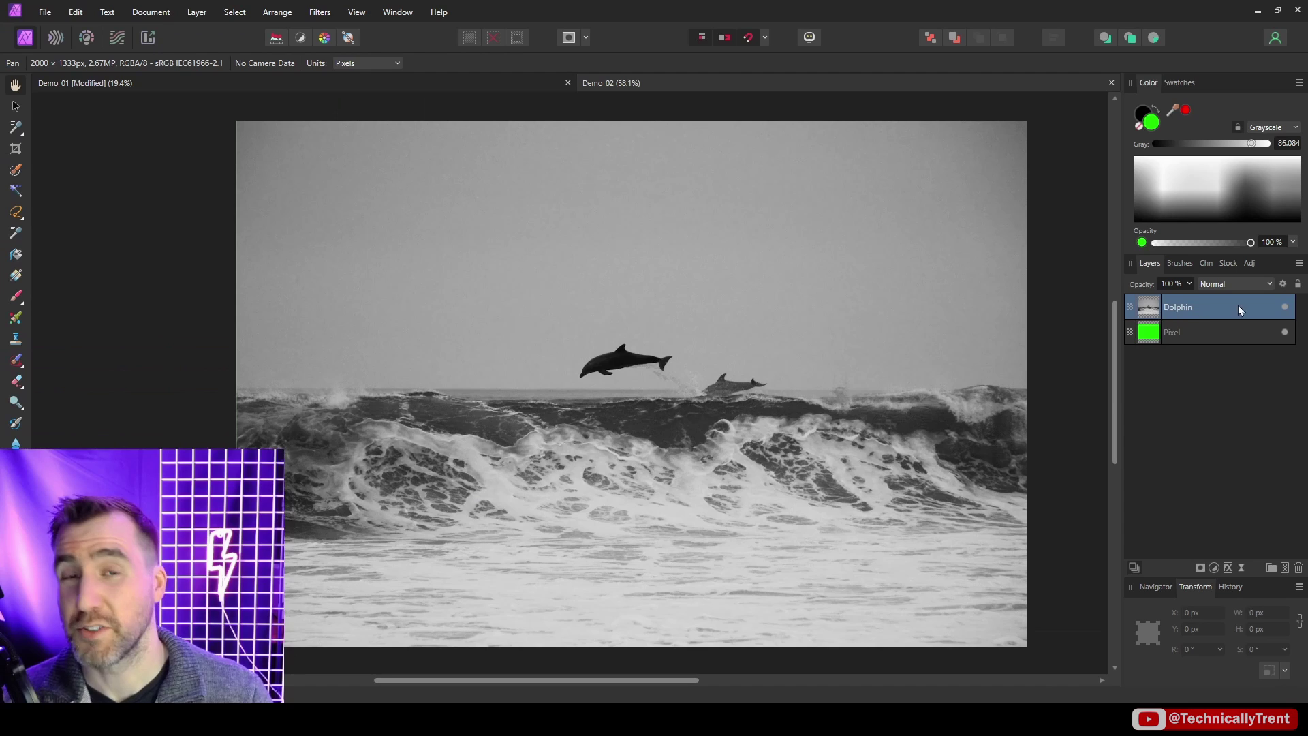
- Add a Luminosity Range Mask to the Dolphin layer from the mask types list
{"action": "left_click_drag", "start_coordinate": [1151, 307], "coordinate": [1148, 305]}
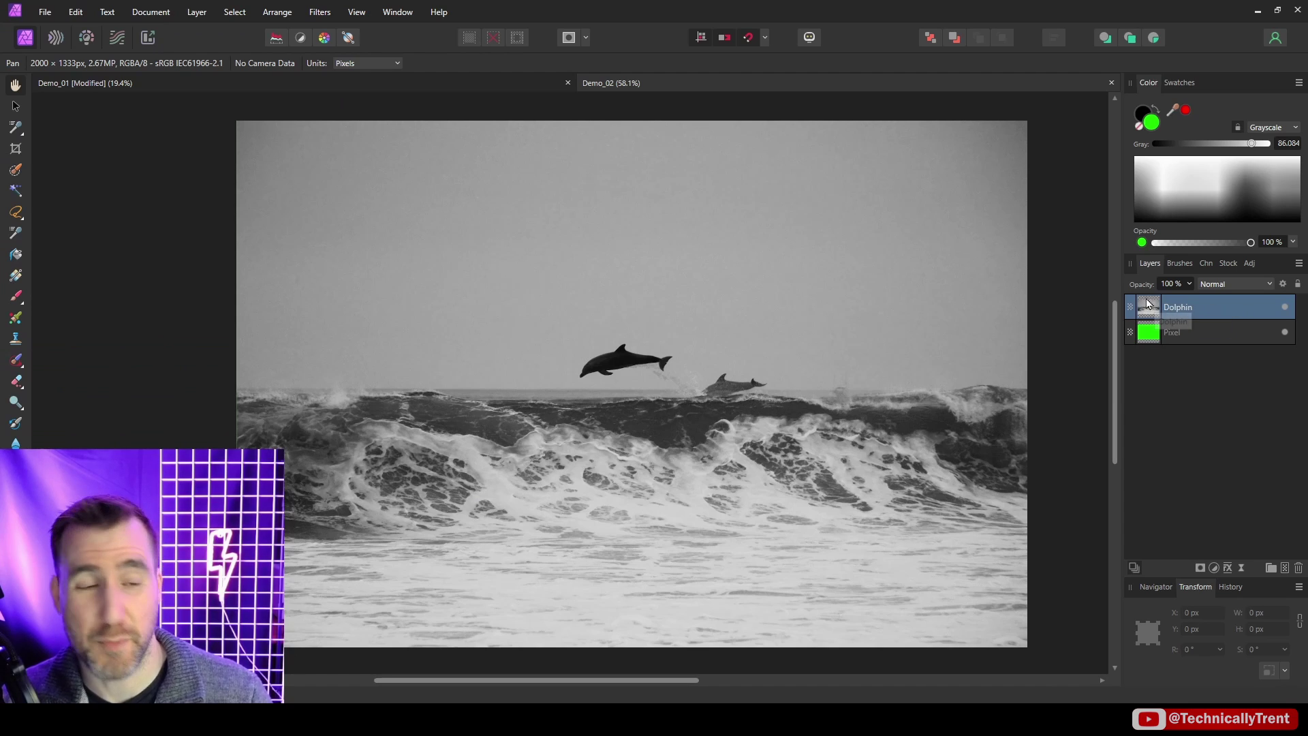
{"action": "left_click", "coordinate": [1199, 566]}
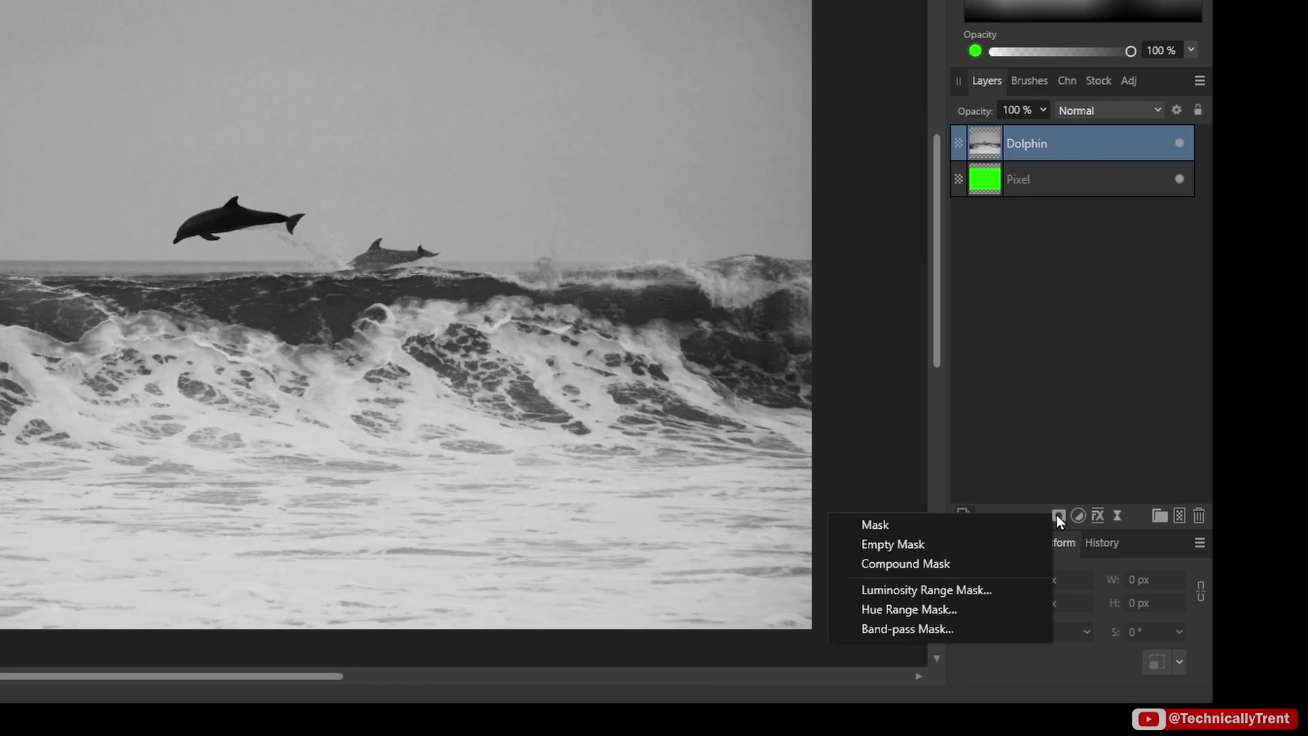
{"action": "left_click", "coordinate": [983, 591]}
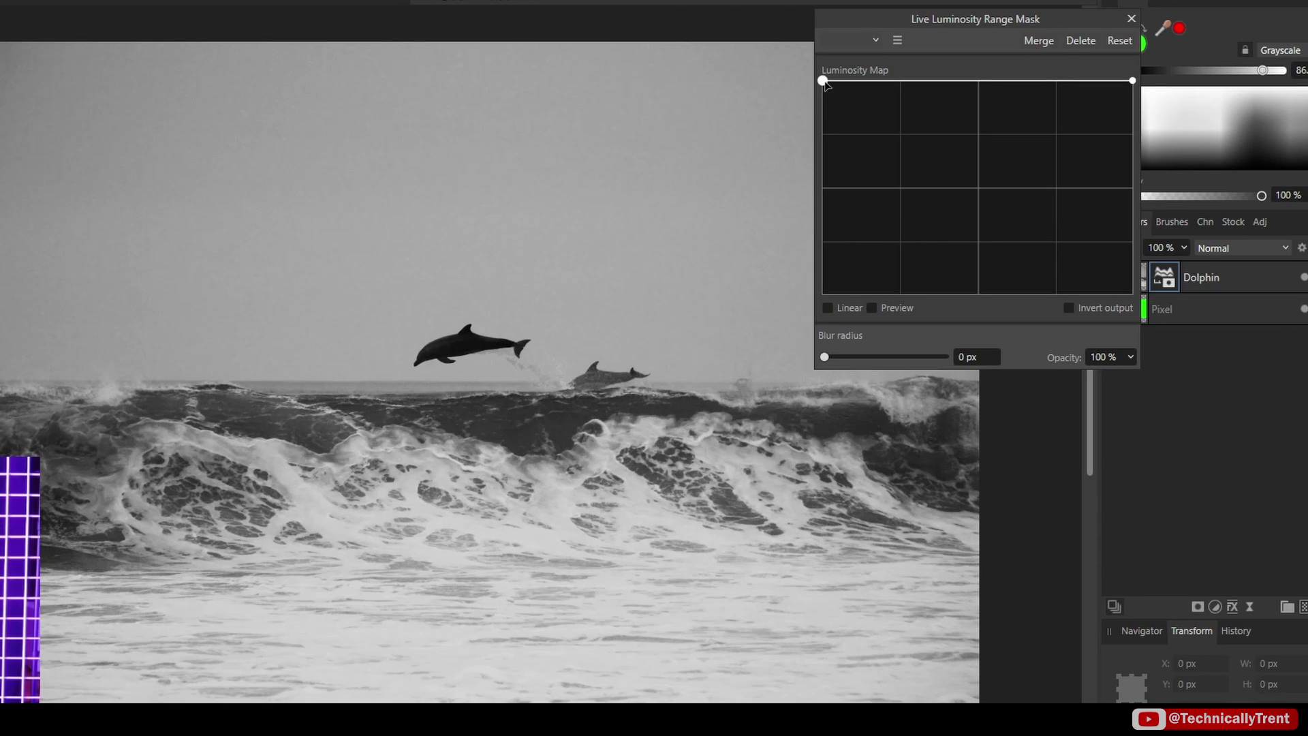
- Lower the curve's dark end, steepen it around the dark dolphin, tick Linear, and turn on Preview
{"action": "left_click_drag", "start_coordinate": [824, 81], "coordinate": [801, 376]}
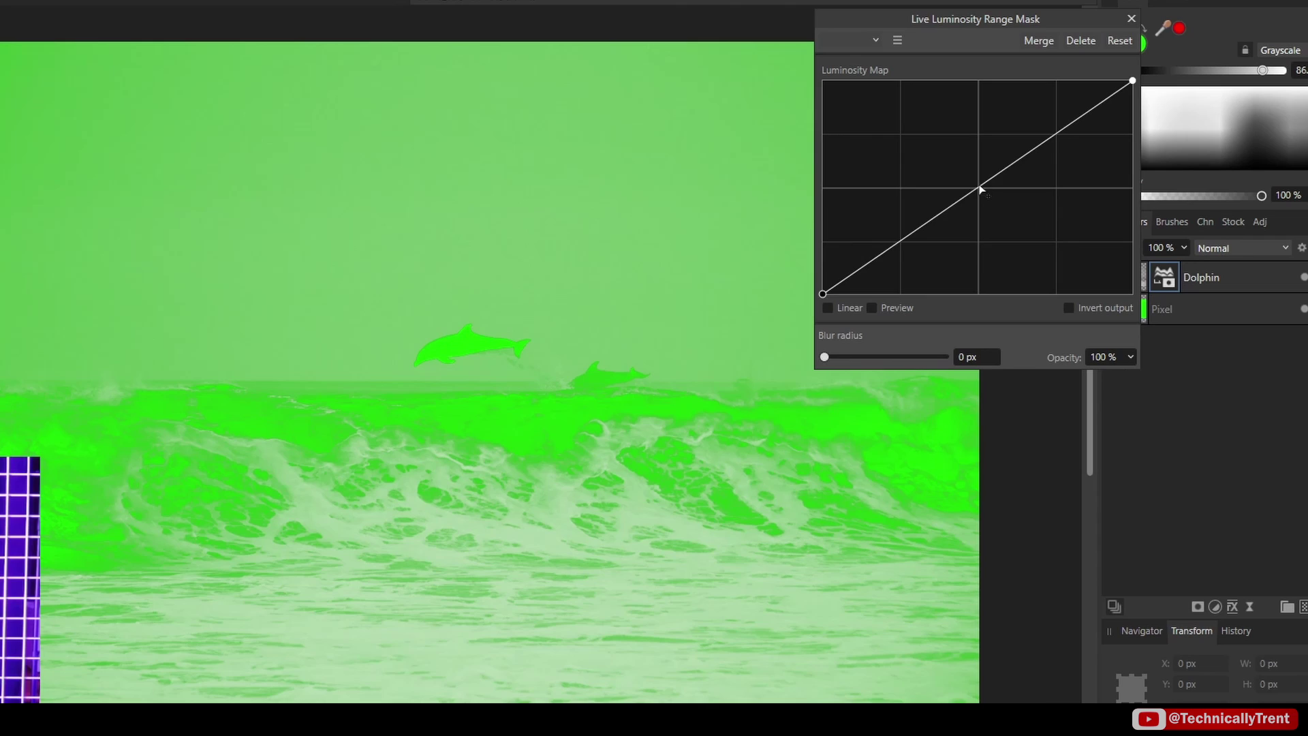
{"action": "left_click_drag", "start_coordinate": [981, 189], "coordinate": [886, 209]}
{"action": "left_click", "coordinate": [828, 307]}
{"action": "scroll", "coordinate": [585, 358], "scroll_direction": "up", "scroll_amount": 5}
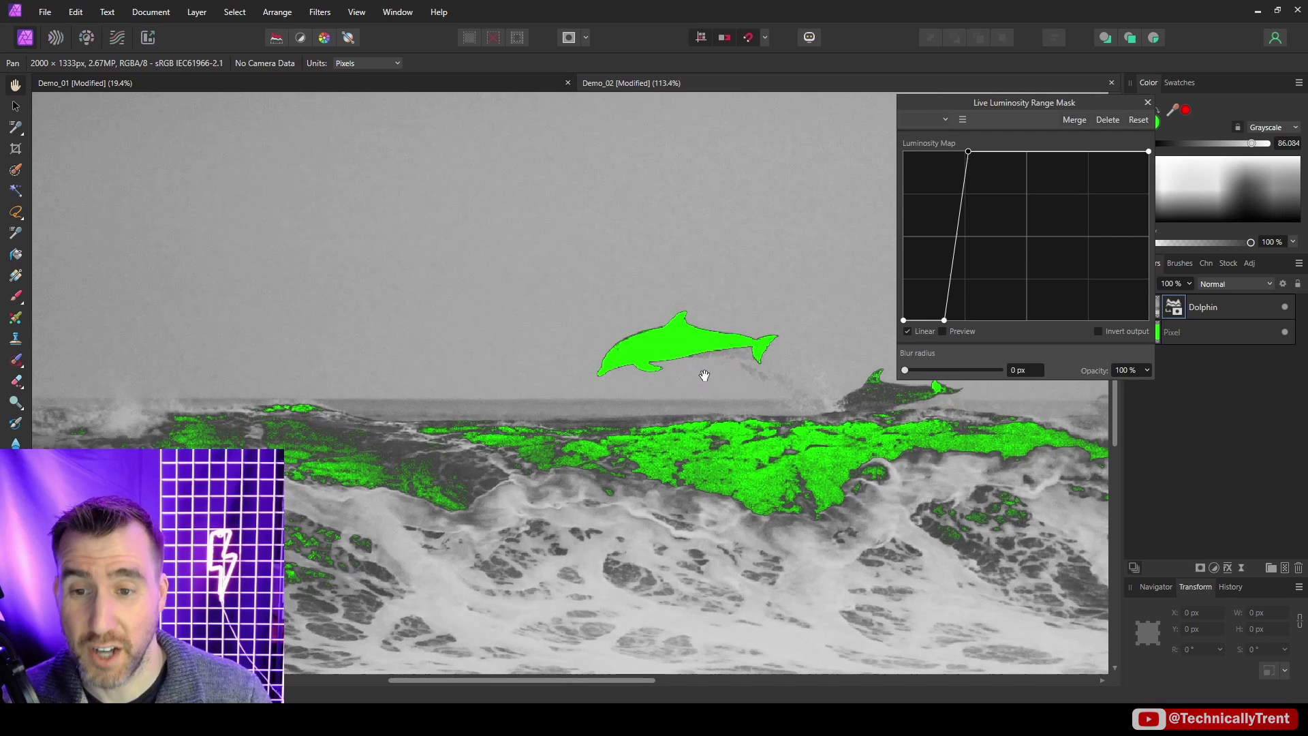
{"action": "scroll", "coordinate": [729, 304], "scroll_direction": "down", "scroll_amount": 3}
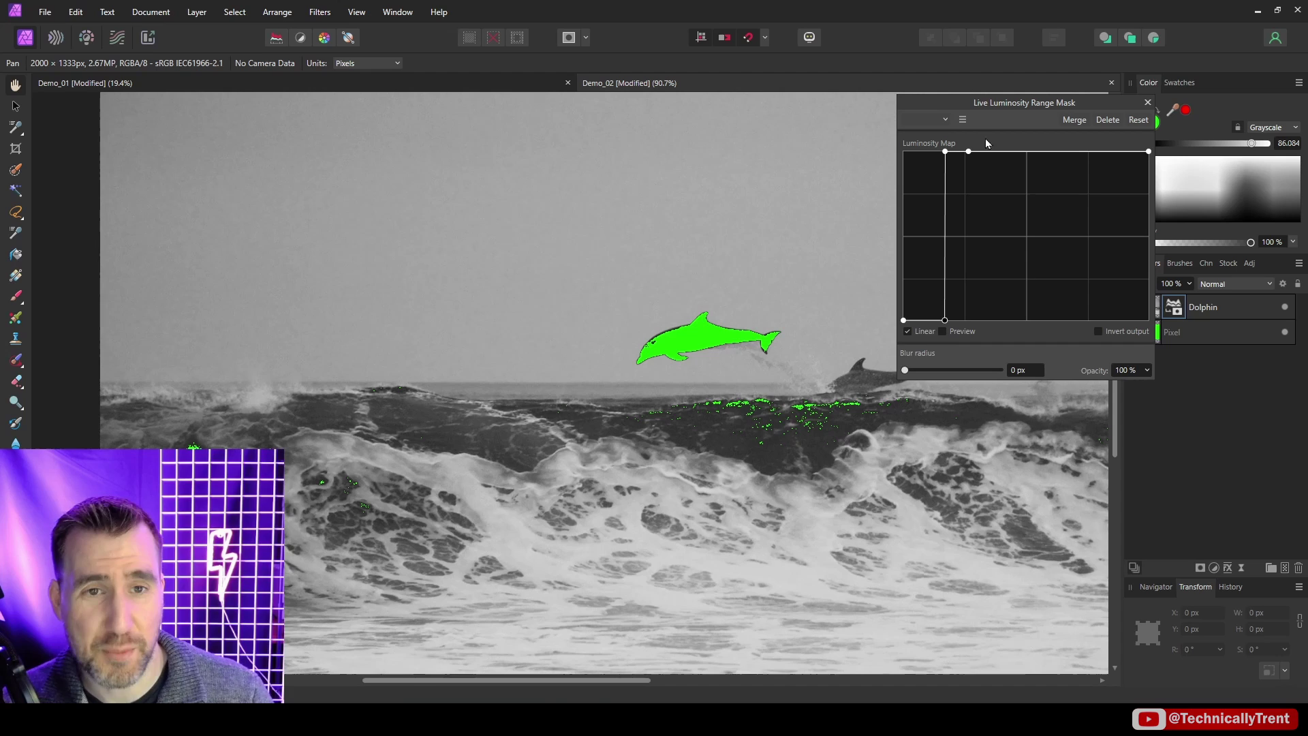
{"action": "left_click_drag", "start_coordinate": [1037, 102], "coordinate": [1068, 75]}
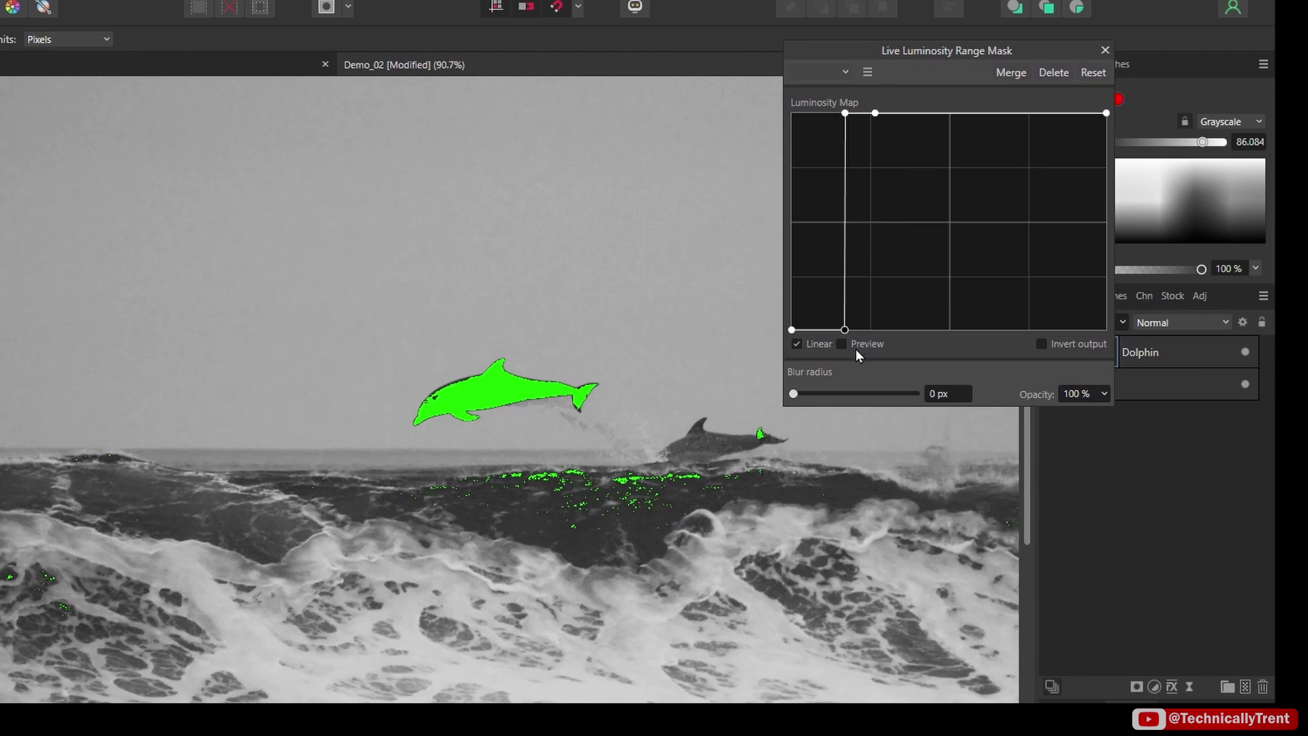
{"action": "left_click", "coordinate": [842, 344]}
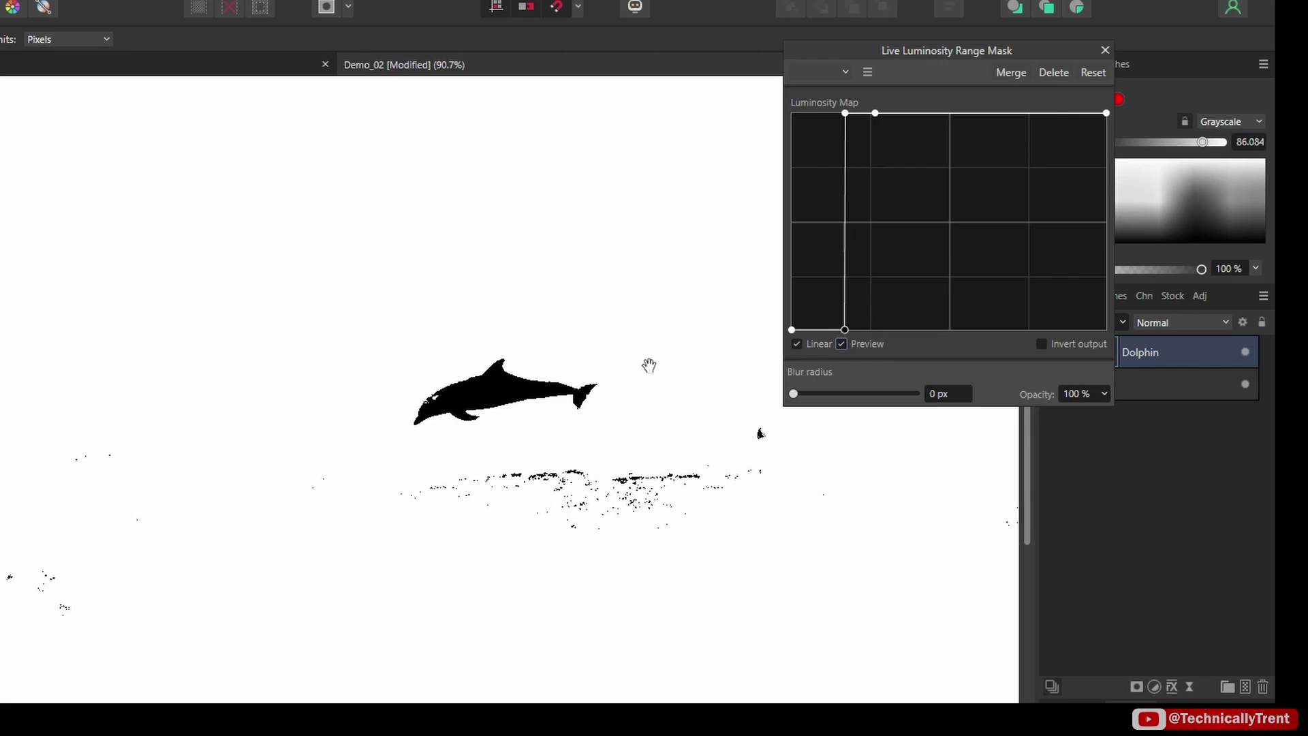
{"action": "scroll", "coordinate": [552, 364], "scroll_direction": "down", "scroll_amount": 3}
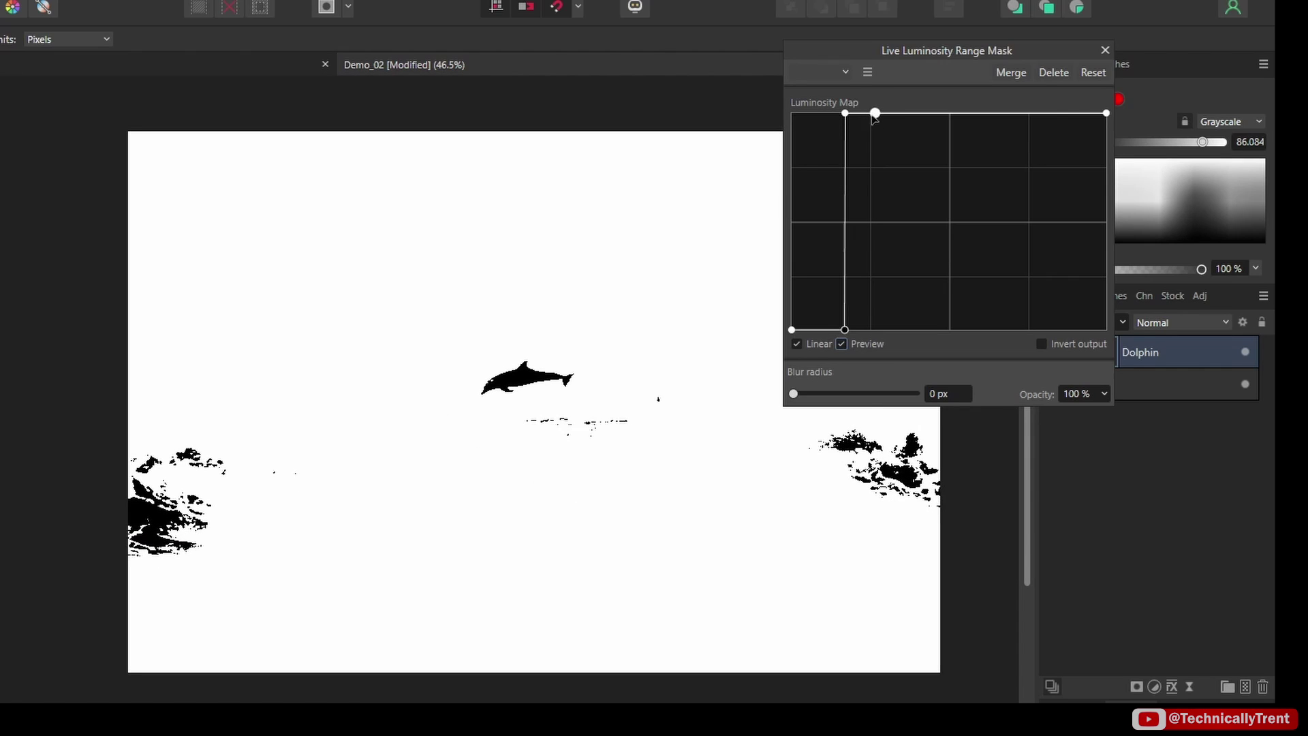
- Turn off Preview and refine the Linear curve into a near-vertical step around the dolphin
{"action": "mouse_move", "coordinate": [874, 115]}
{"action": "left_mouse_down"}
{"action": "mouse_move", "coordinate": [907, 116]}
{"action": "mouse_move", "coordinate": [853, 125]}
{"action": "mouse_move", "coordinate": [909, 199]}
{"action": "mouse_move", "coordinate": [848, 113]}
{"action": "left_mouse_up"}
{"action": "left_click", "coordinate": [841, 344]}
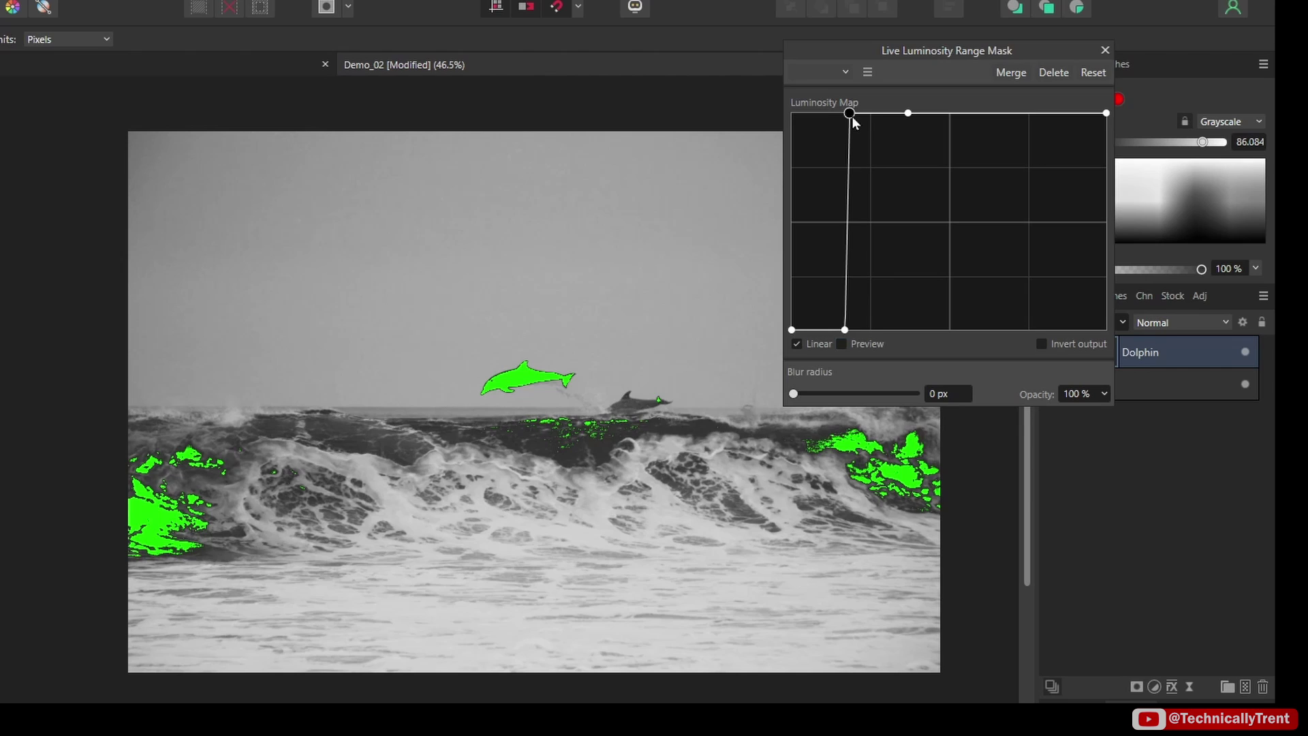
{"action": "left_click_drag", "start_coordinate": [849, 113], "coordinate": [867, 156]}
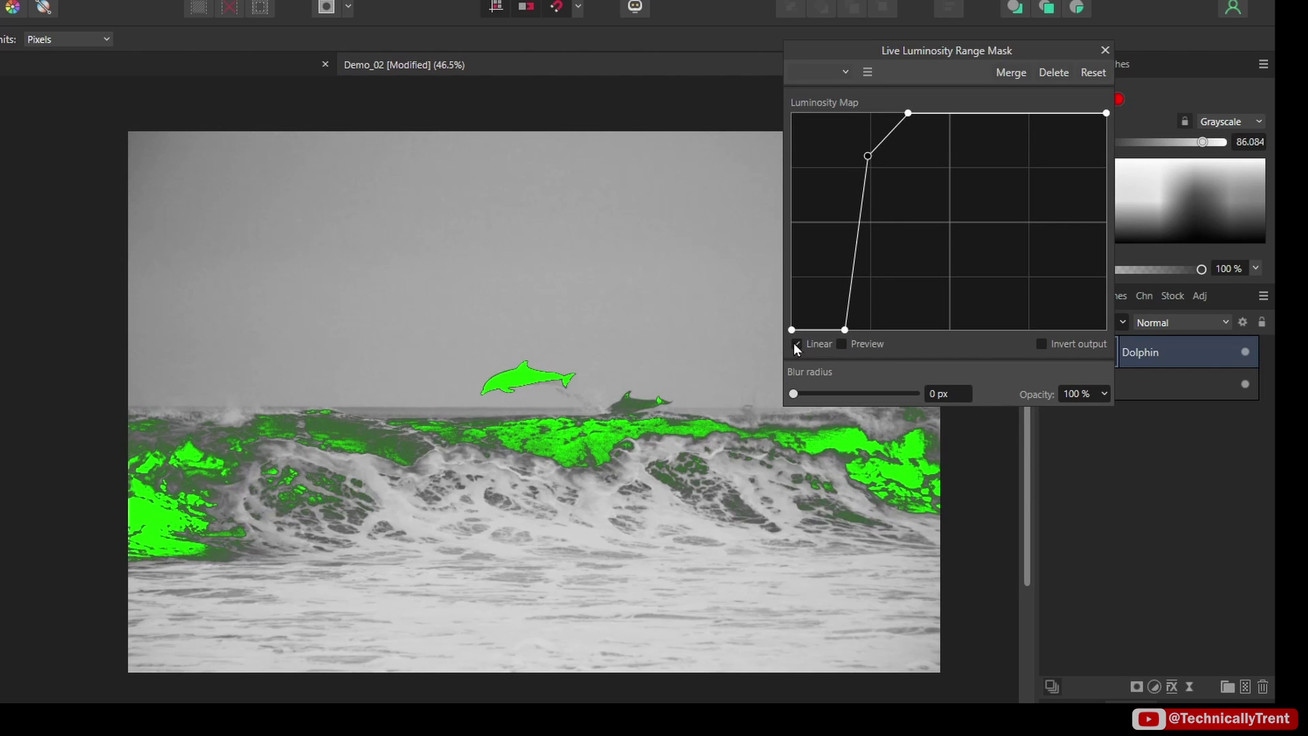
{"action": "left_click", "coordinate": [795, 343]}
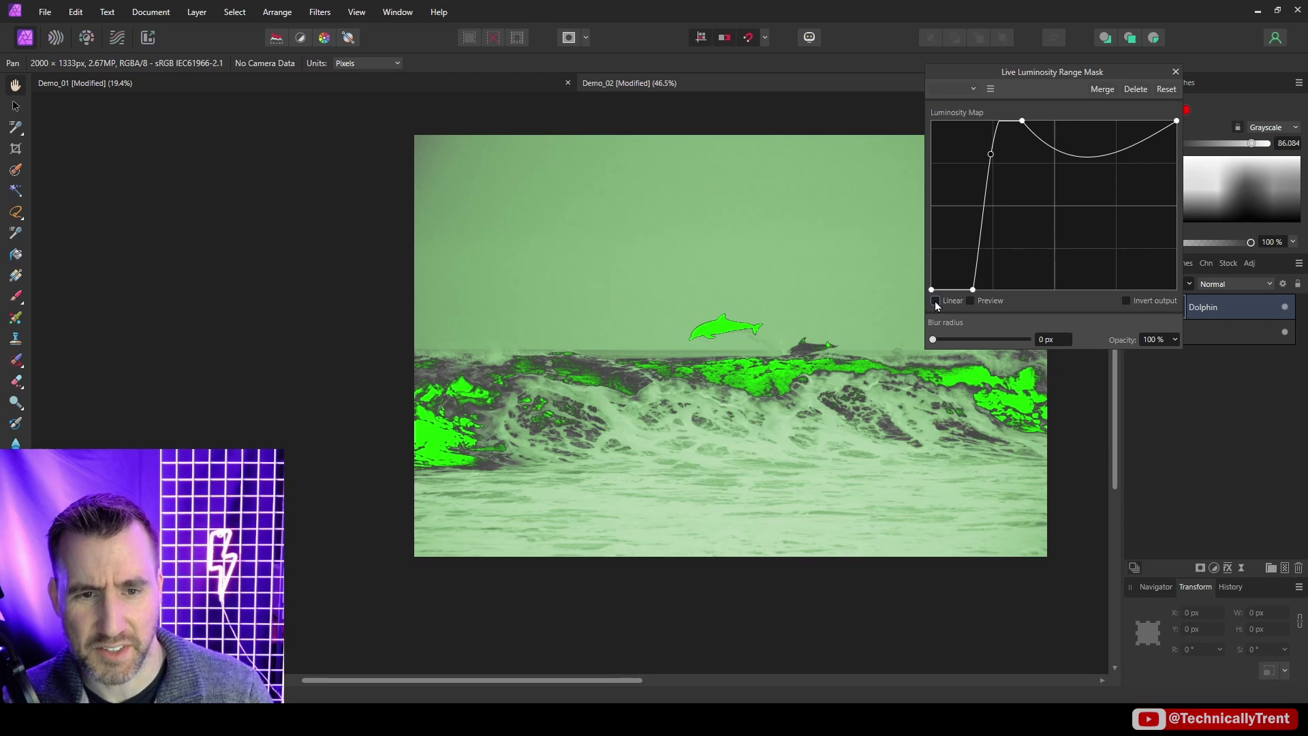
{"action": "left_click", "coordinate": [936, 300]}
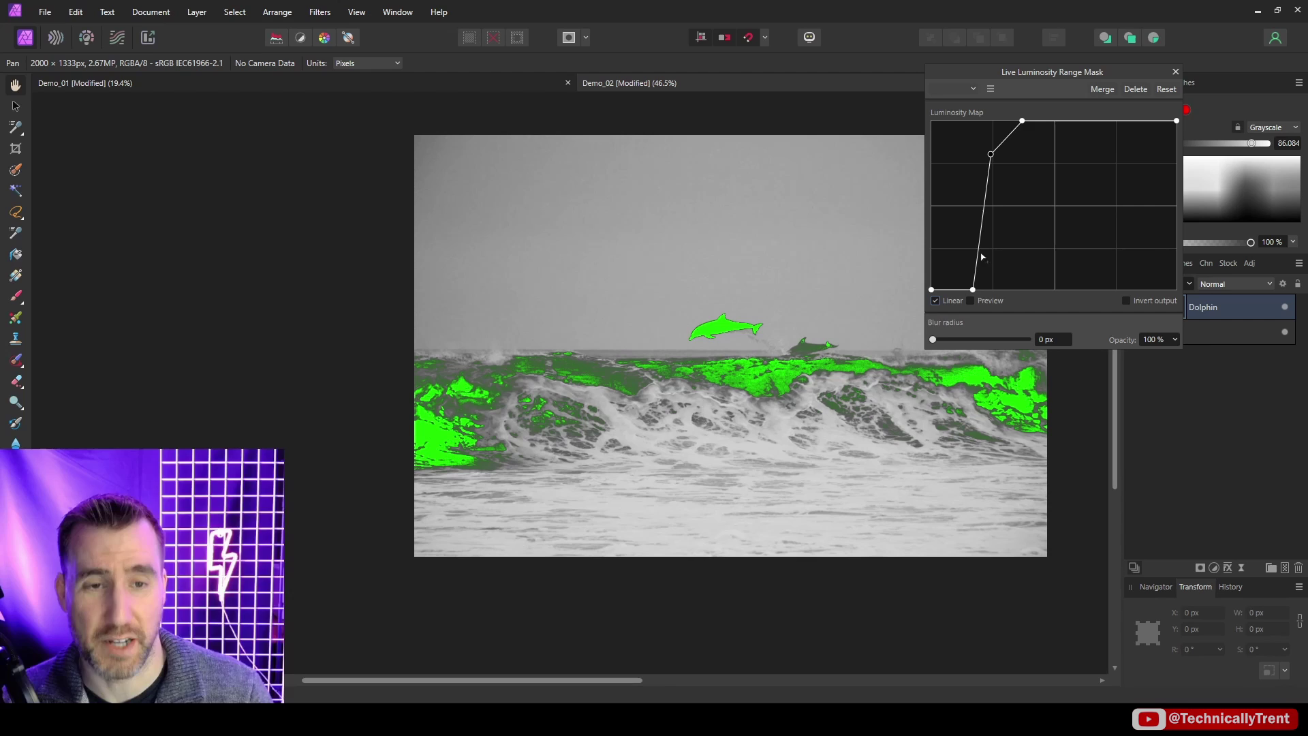
{"action": "left_click_drag", "start_coordinate": [991, 154], "coordinate": [977, 120]}
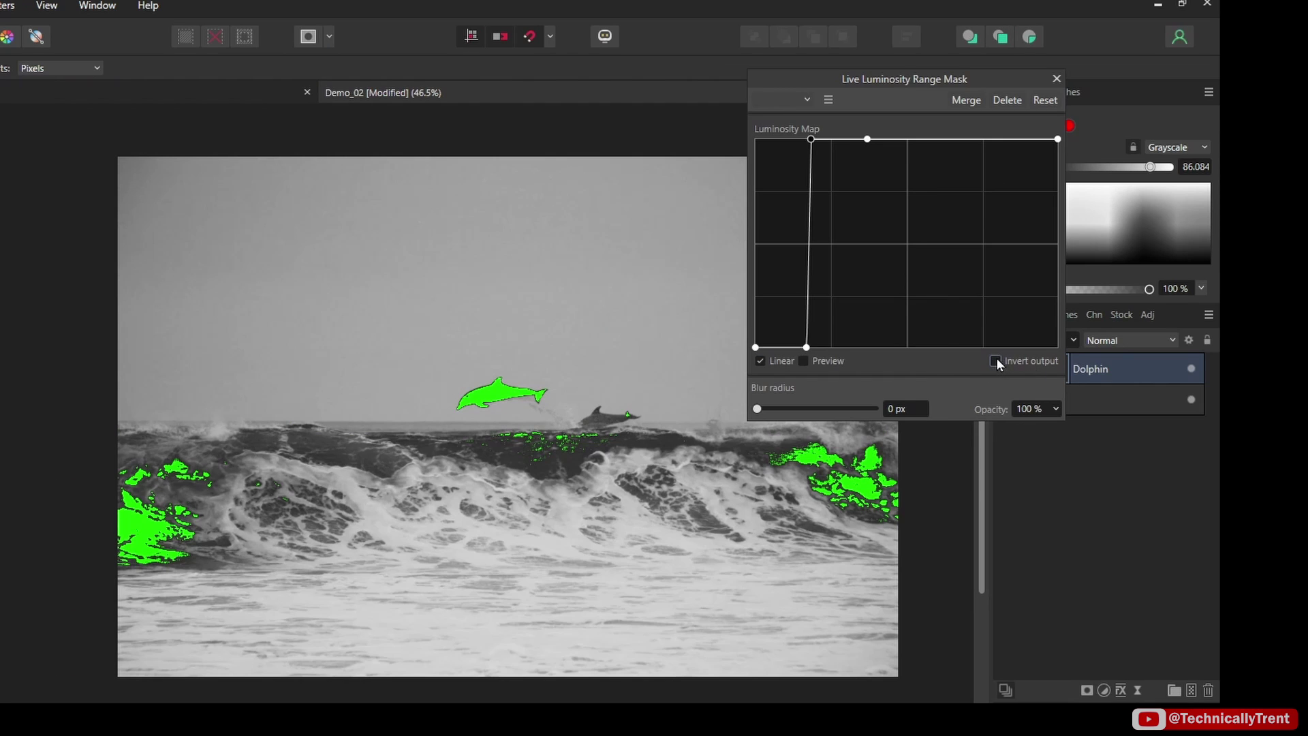
- Invert the mask output and set the Blur radius to 3.2 px to soften the dolphin's edges
{"action": "left_click", "coordinate": [995, 360]}
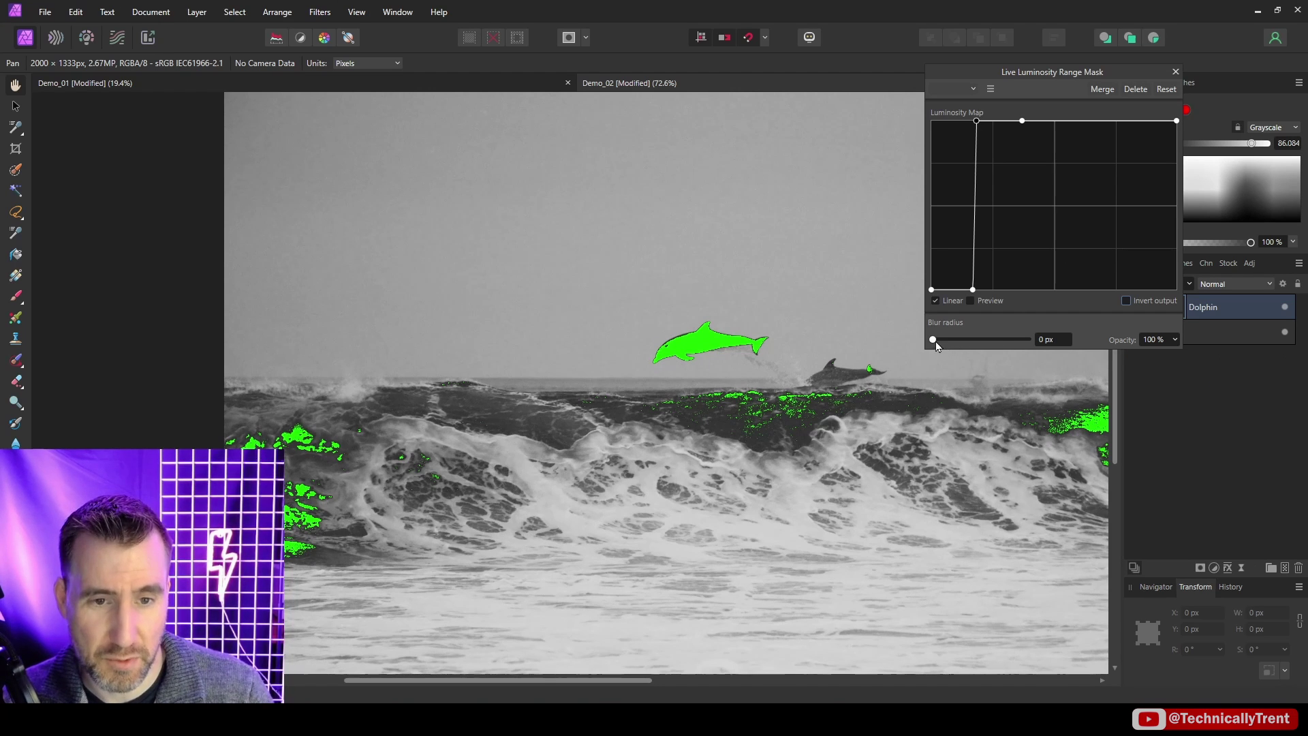
{"action": "left_click_drag", "start_coordinate": [933, 342], "coordinate": [988, 345]}
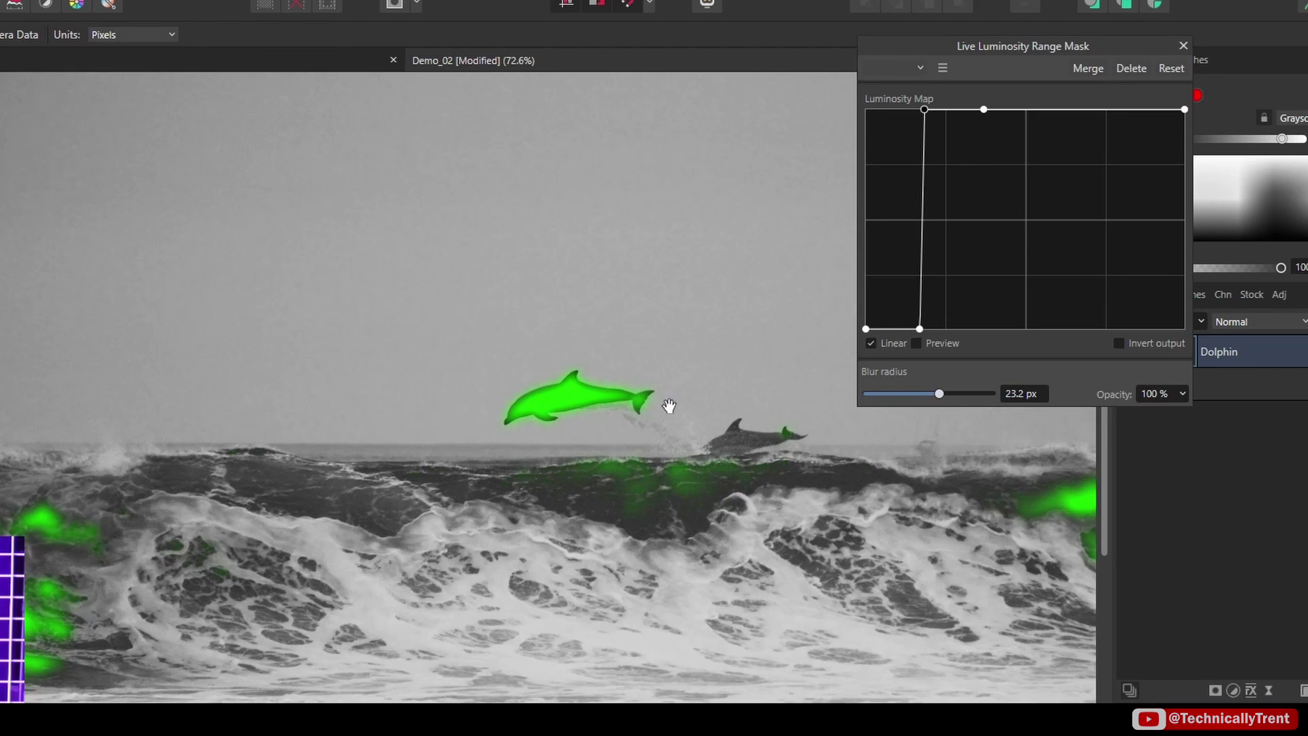
{"action": "scroll", "coordinate": [613, 405], "scroll_direction": "up", "scroll_amount": 5}
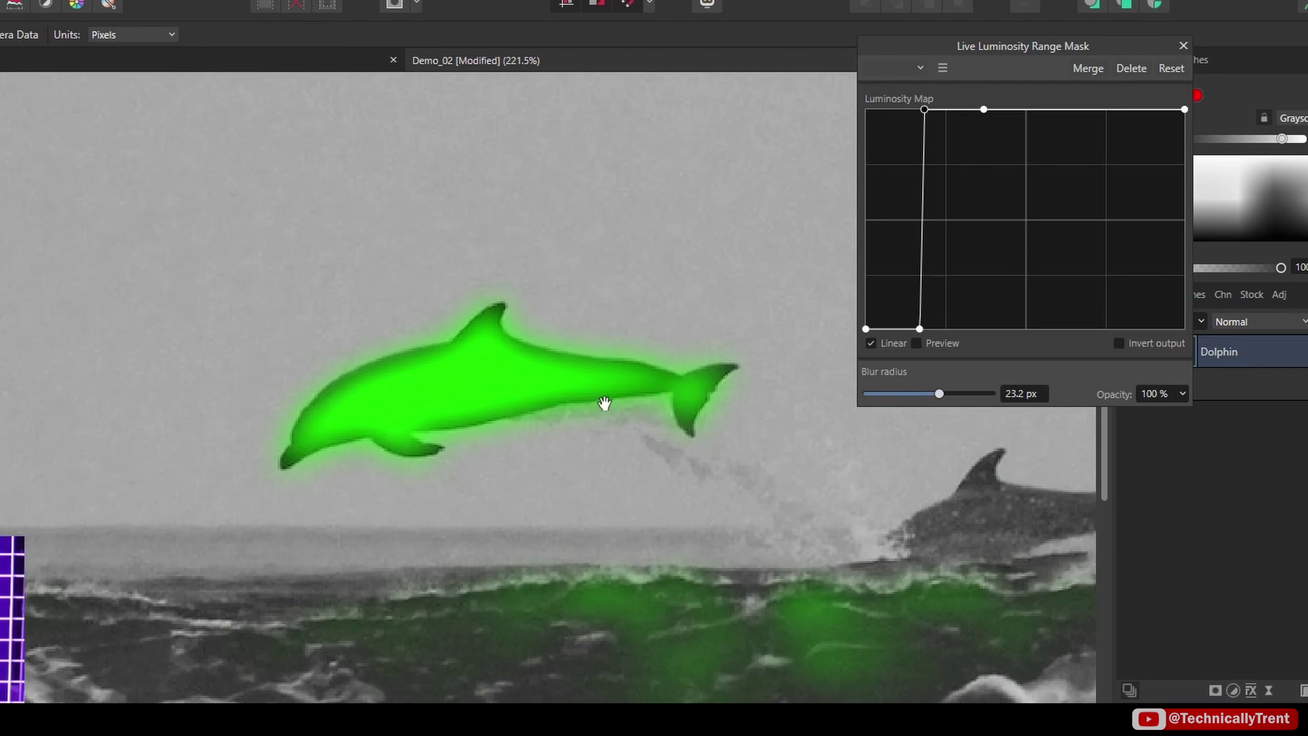
{"action": "mouse_move", "coordinate": [939, 396]}
{"action": "left_mouse_down"}
{"action": "mouse_move", "coordinate": [952, 394]}
{"action": "mouse_move", "coordinate": [915, 402]}
{"action": "left_mouse_up"}
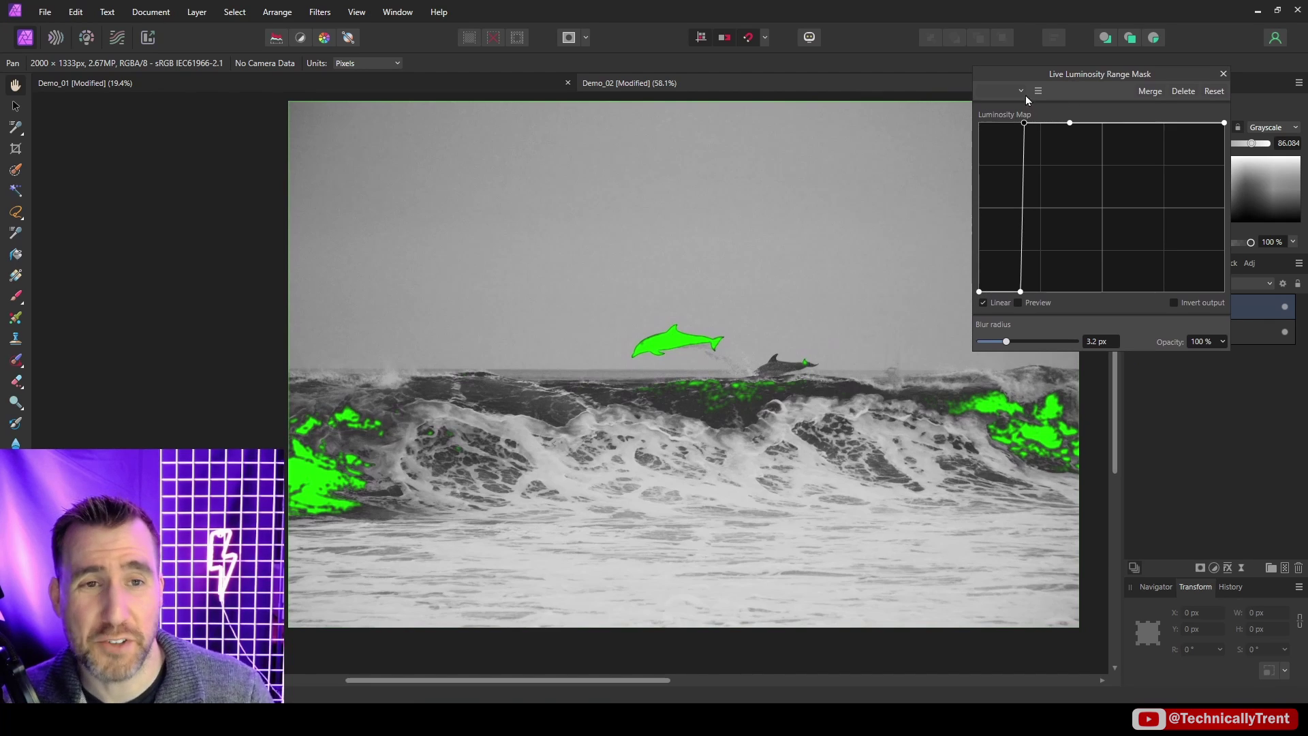
{"action": "left_click", "coordinate": [1024, 89]}
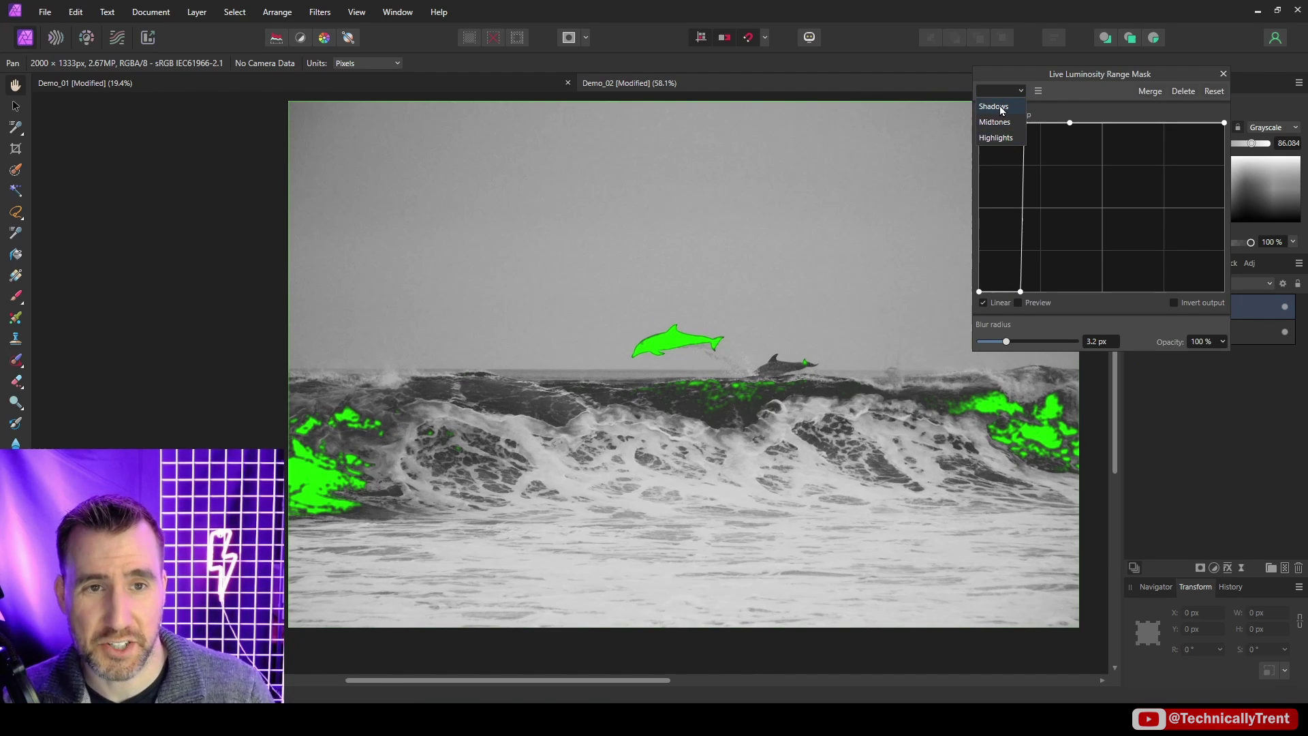
- Try the Shadows, Midtones and Highlights mask presets in turn
{"action": "left_click", "coordinate": [1001, 109]}
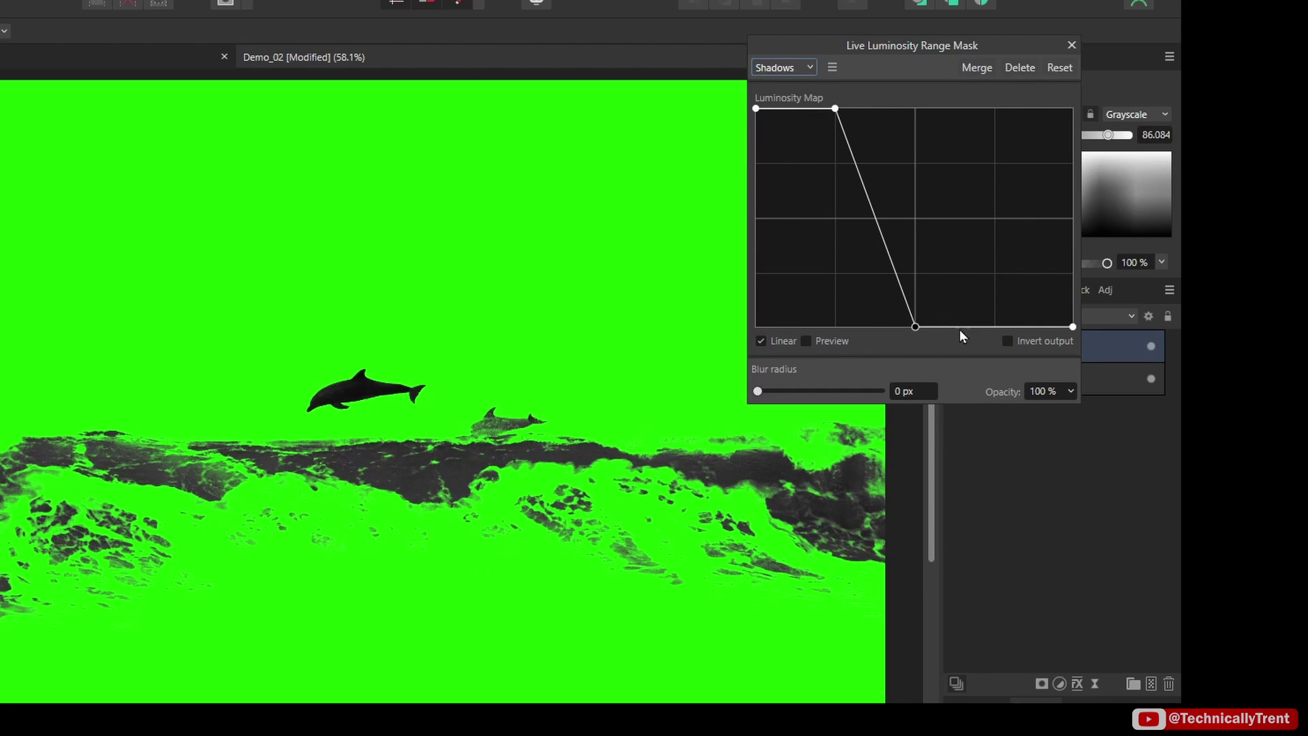
{"action": "left_click", "coordinate": [783, 67]}
{"action": "left_click", "coordinate": [792, 107]}
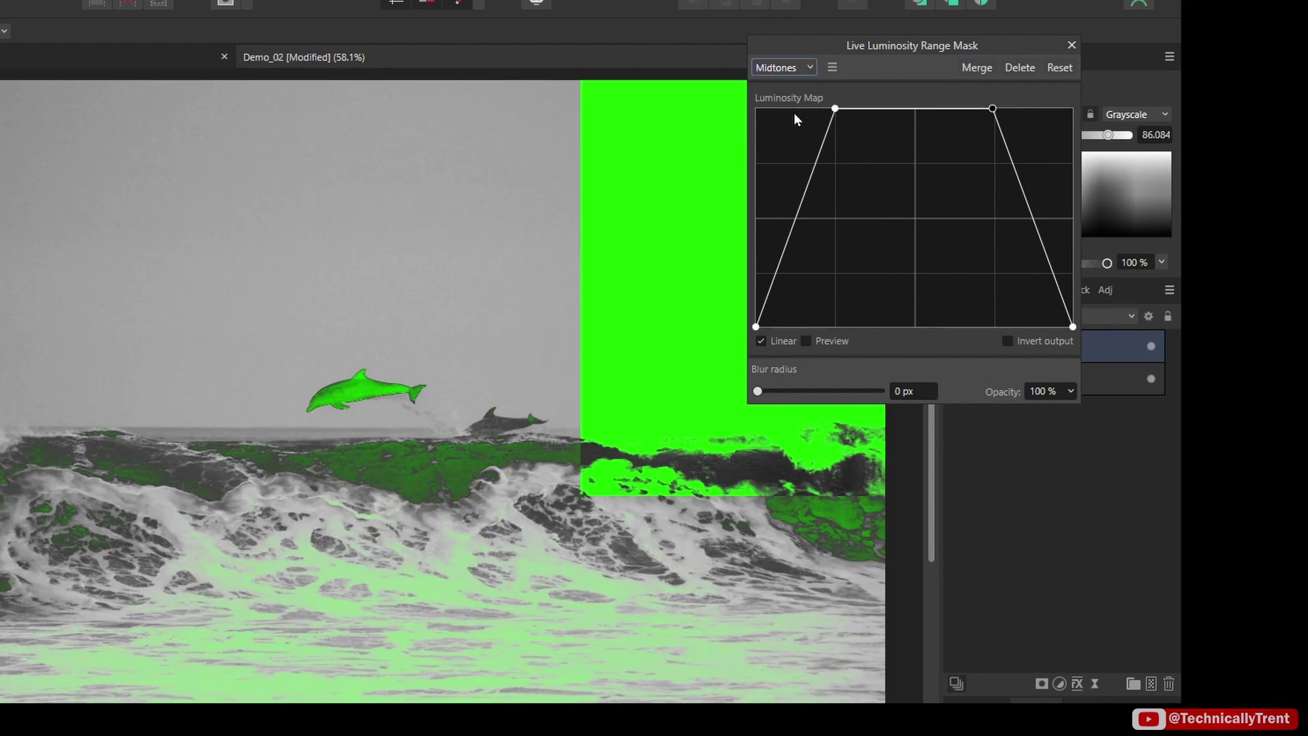
{"action": "left_click", "coordinate": [790, 68]}
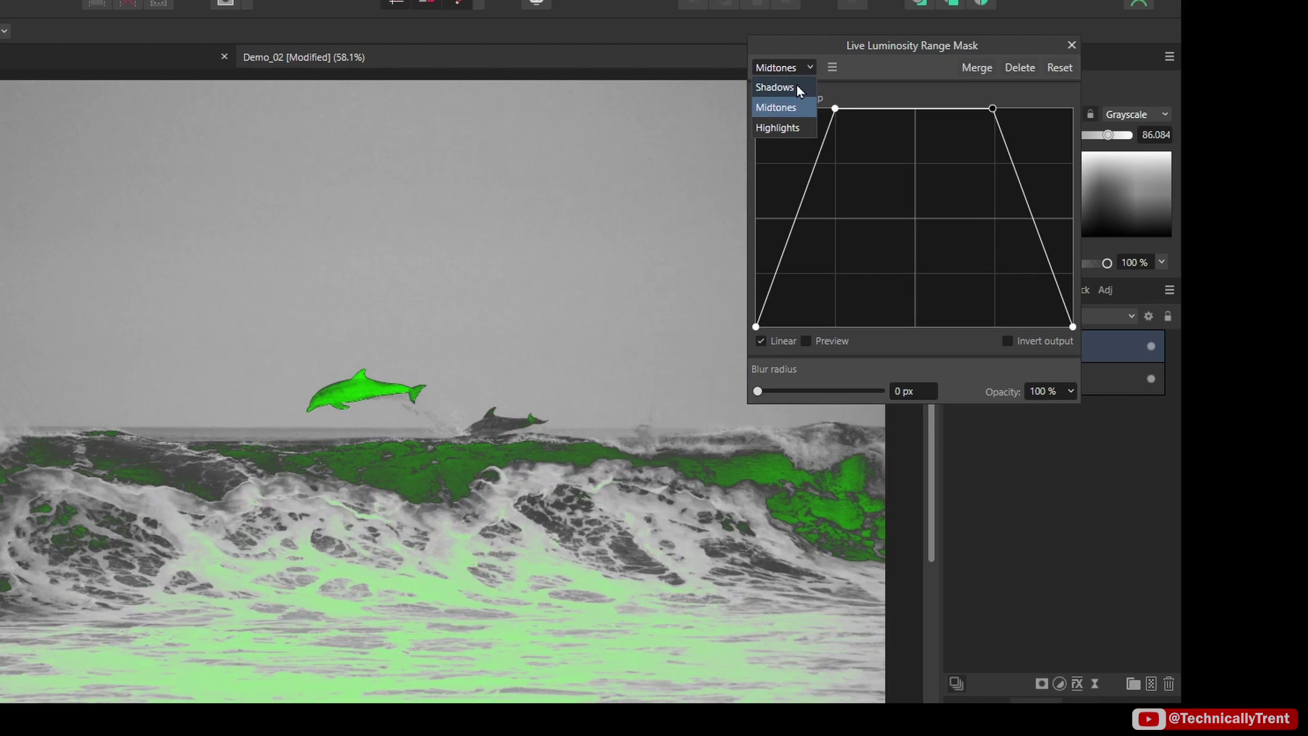
{"action": "left_click", "coordinate": [783, 128]}
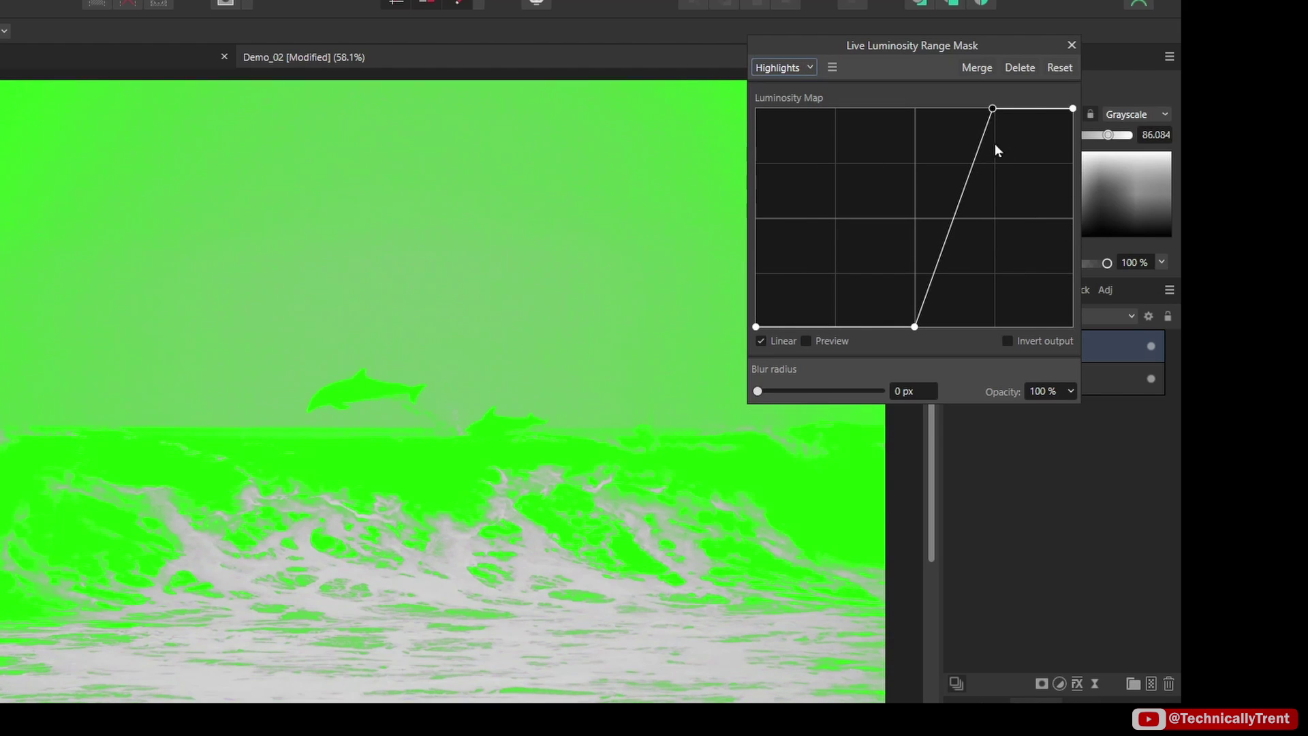
- Raise a point on the Highlights curve and save it as a new preset named 'My Preset'
{"action": "left_click", "coordinate": [832, 68]}
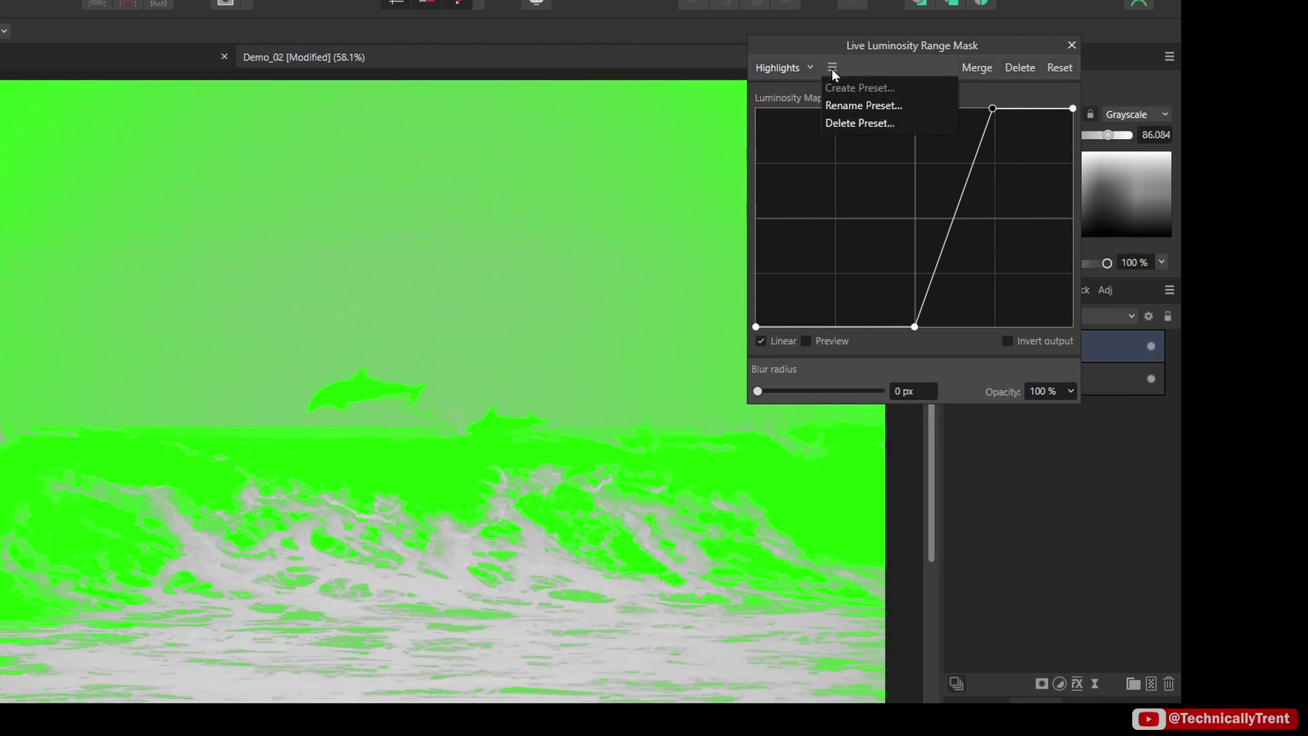
{"action": "left_click_drag", "start_coordinate": [875, 283], "coordinate": [778, 158]}
{"action": "left_click", "coordinate": [831, 67]}
{"action": "left_click", "coordinate": [860, 84]}
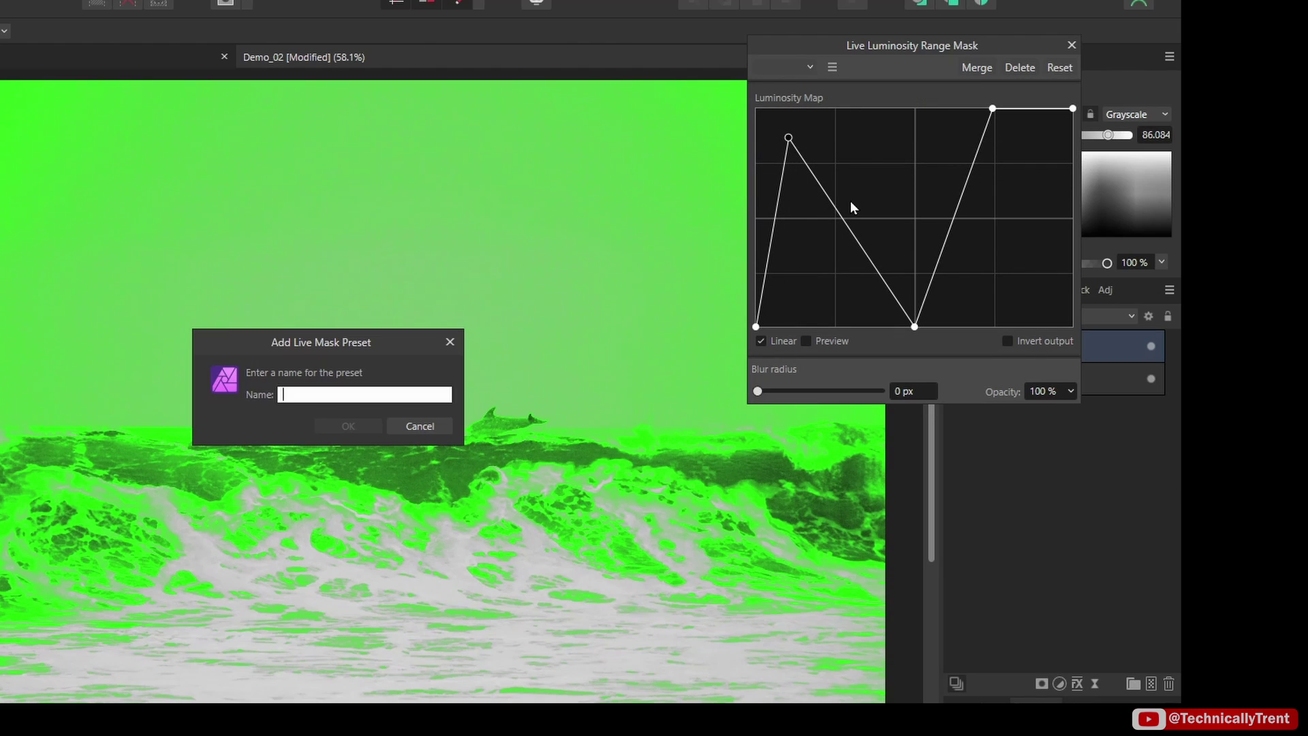
{"action": "type", "text": "My Preset"}
{"action": "key", "text": "Return"}
- Apply Midtones, then load 'My Preset', and begin deleting the 'My Preset' preset
{"action": "left_click", "coordinate": [783, 68]}
{"action": "left_click", "coordinate": [794, 104]}
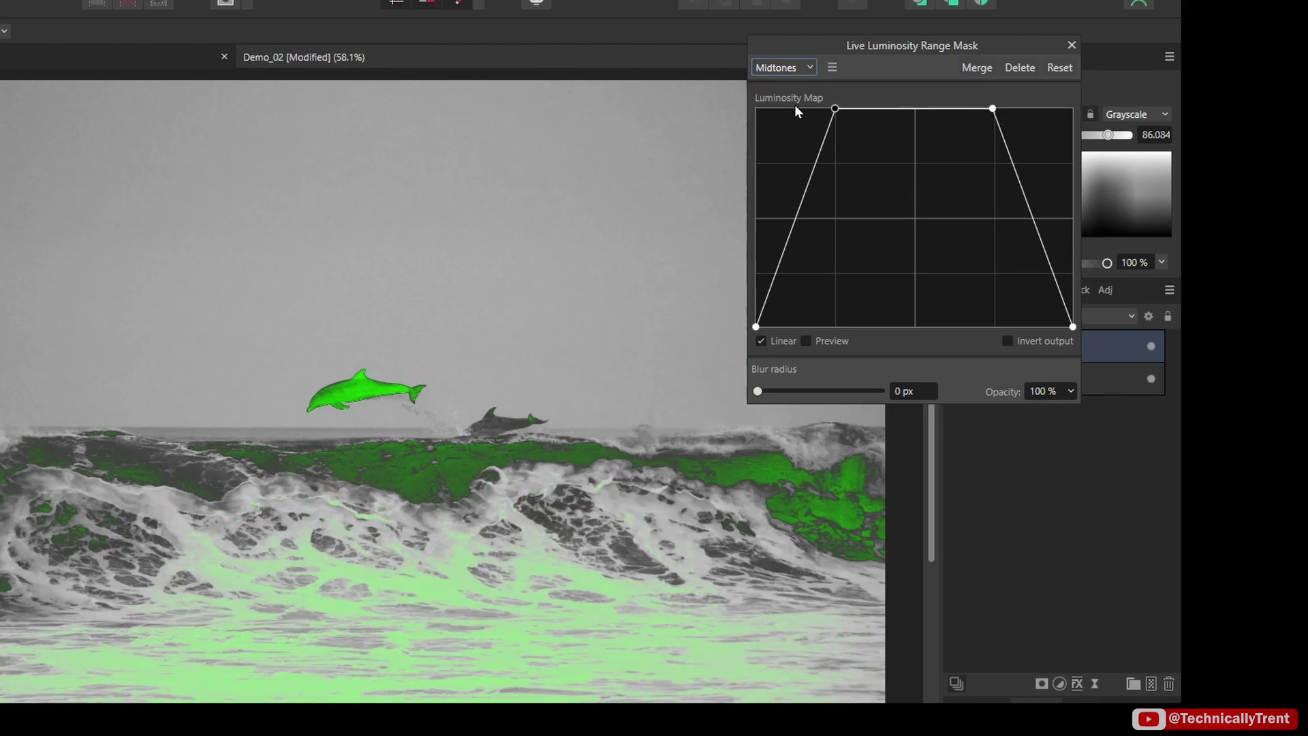
{"action": "left_click", "coordinate": [809, 68]}
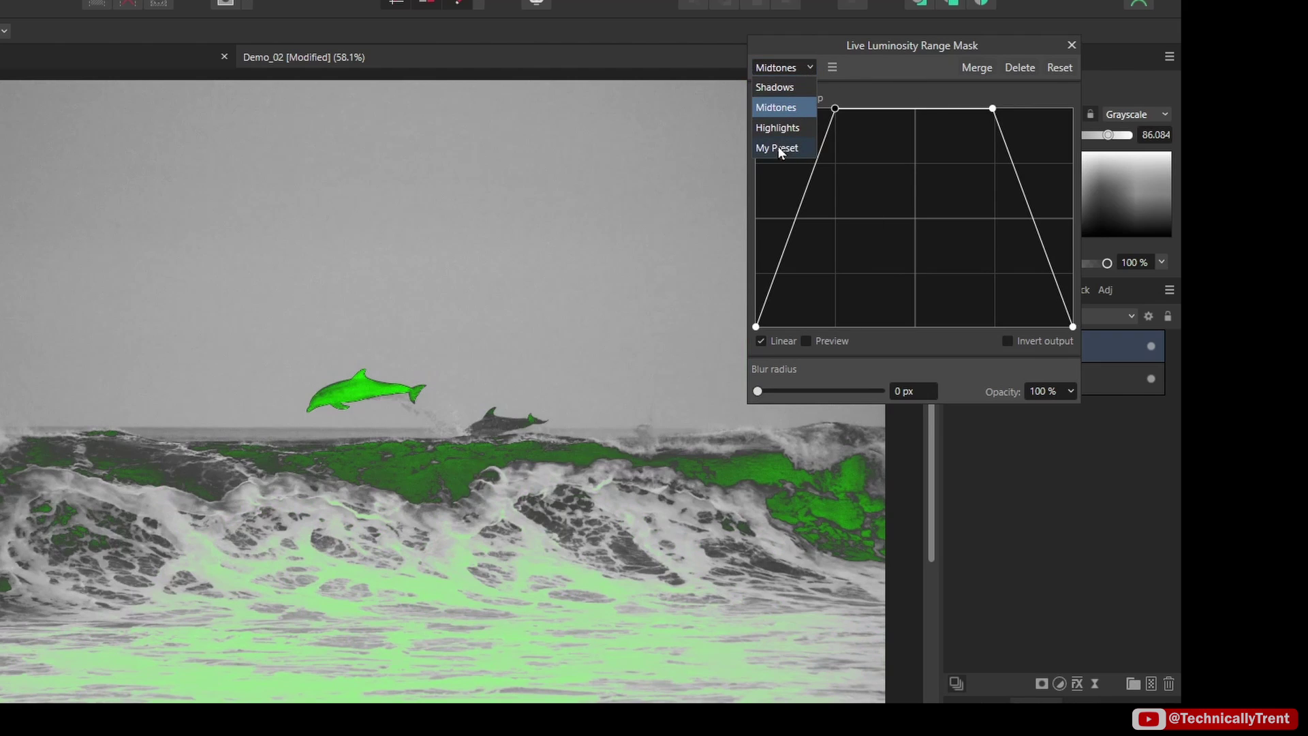
{"action": "left_click", "coordinate": [778, 147]}
{"action": "left_click", "coordinate": [832, 67]}
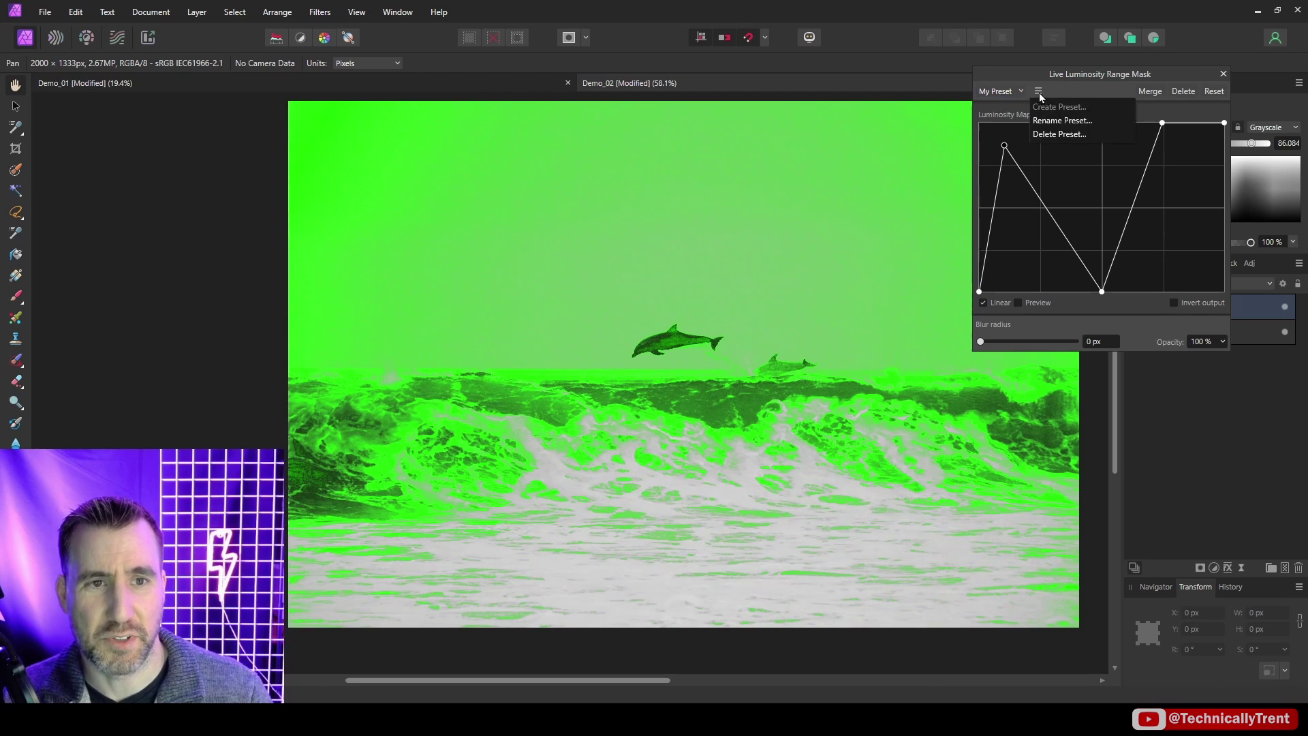
{"action": "left_click", "coordinate": [1059, 134]}
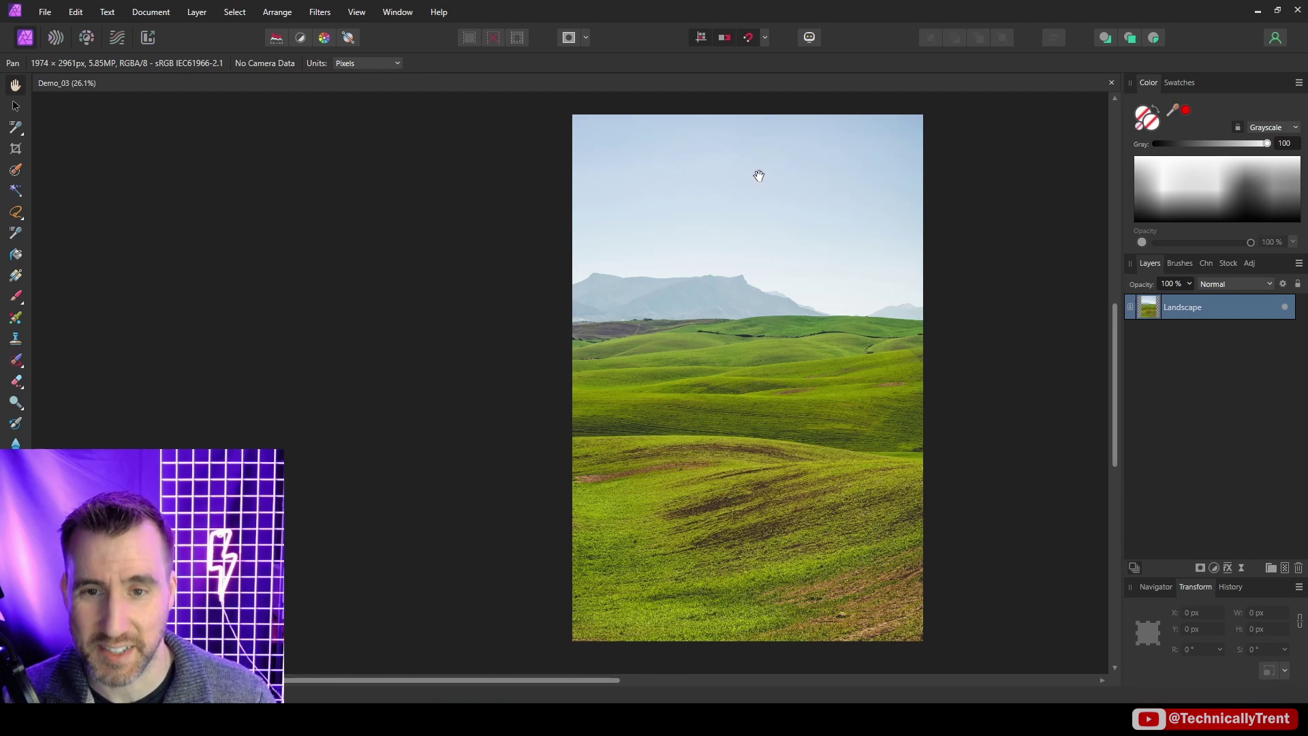
- Add a Luminosity Range Mask to Landscape and, with Preview on, steepen its curve so only the bright sky stays white
{"action": "left_click", "coordinate": [1199, 567]}
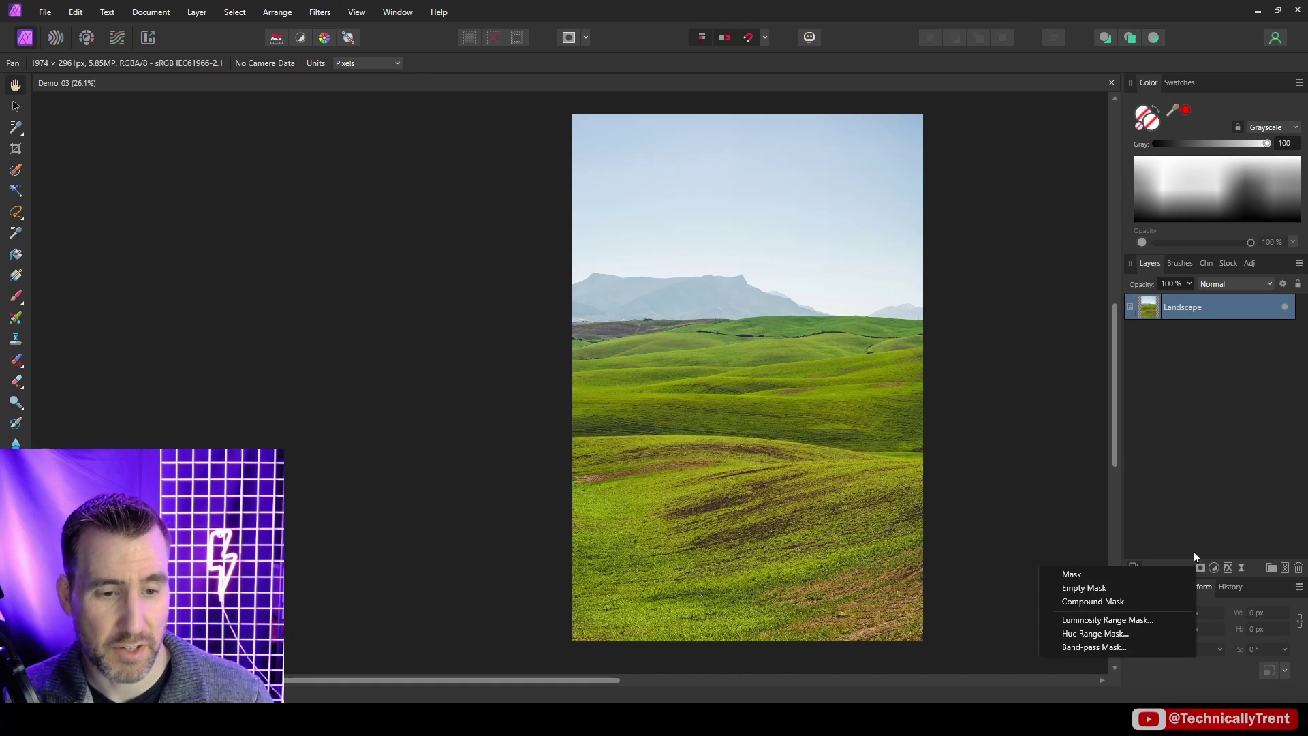
{"action": "left_click", "coordinate": [1120, 621]}
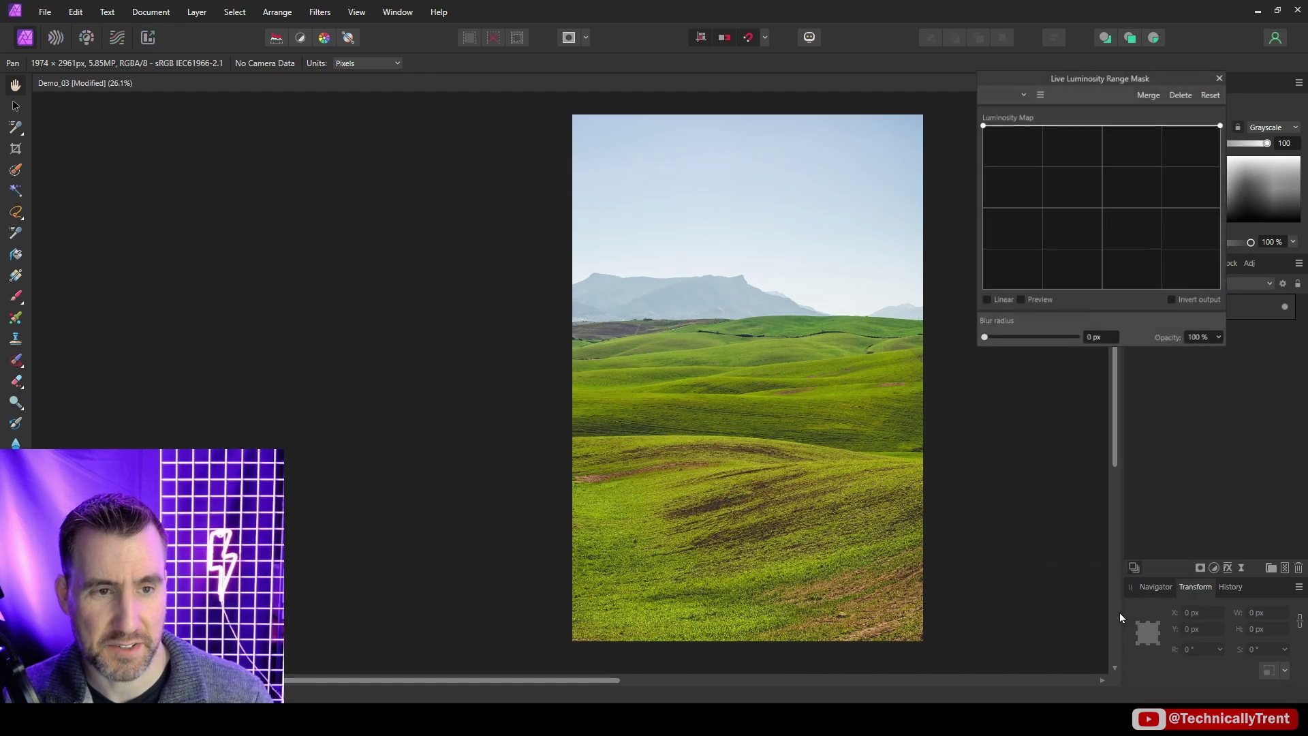
{"action": "left_click", "coordinate": [1018, 302]}
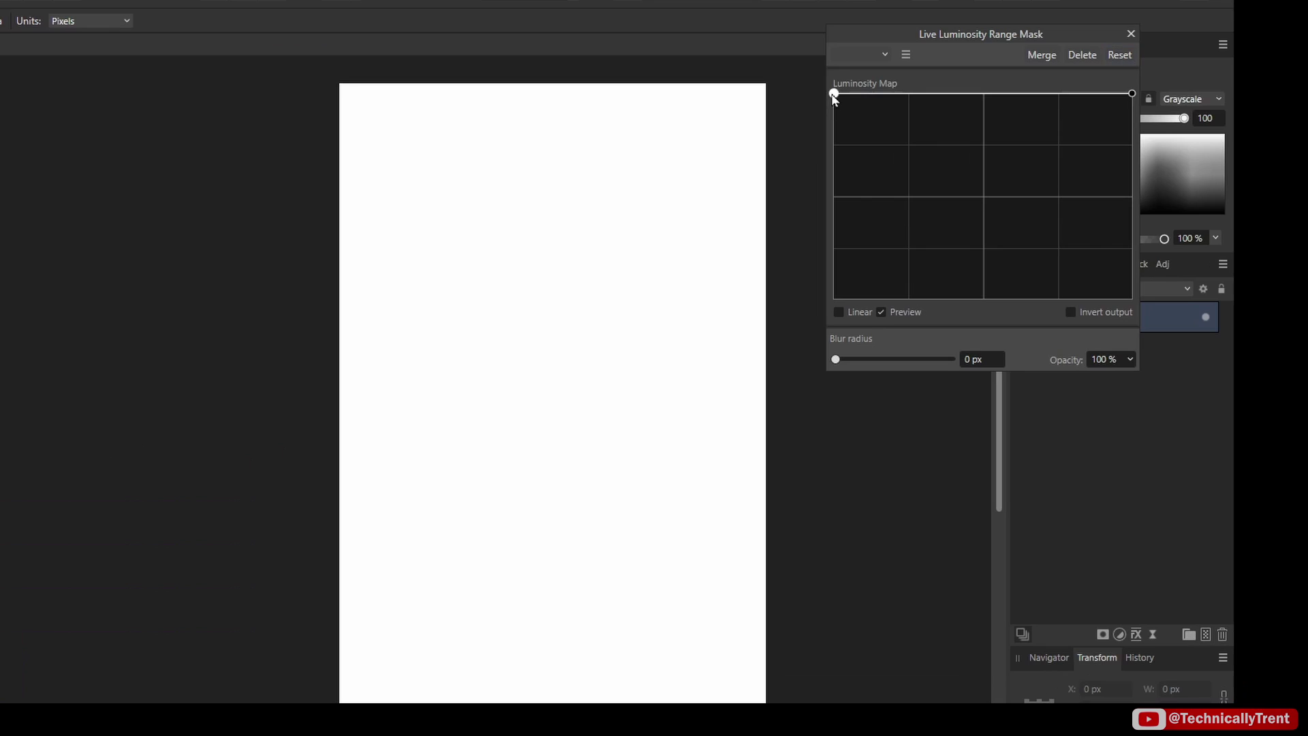
{"action": "left_click_drag", "start_coordinate": [833, 96], "coordinate": [833, 299]}
{"action": "left_click", "coordinate": [1031, 156]}
{"action": "left_click_drag", "start_coordinate": [1031, 155], "coordinate": [1032, 96]}
{"action": "left_click", "coordinate": [967, 151]}
{"action": "left_click_drag", "start_coordinate": [967, 151], "coordinate": [1017, 239]}
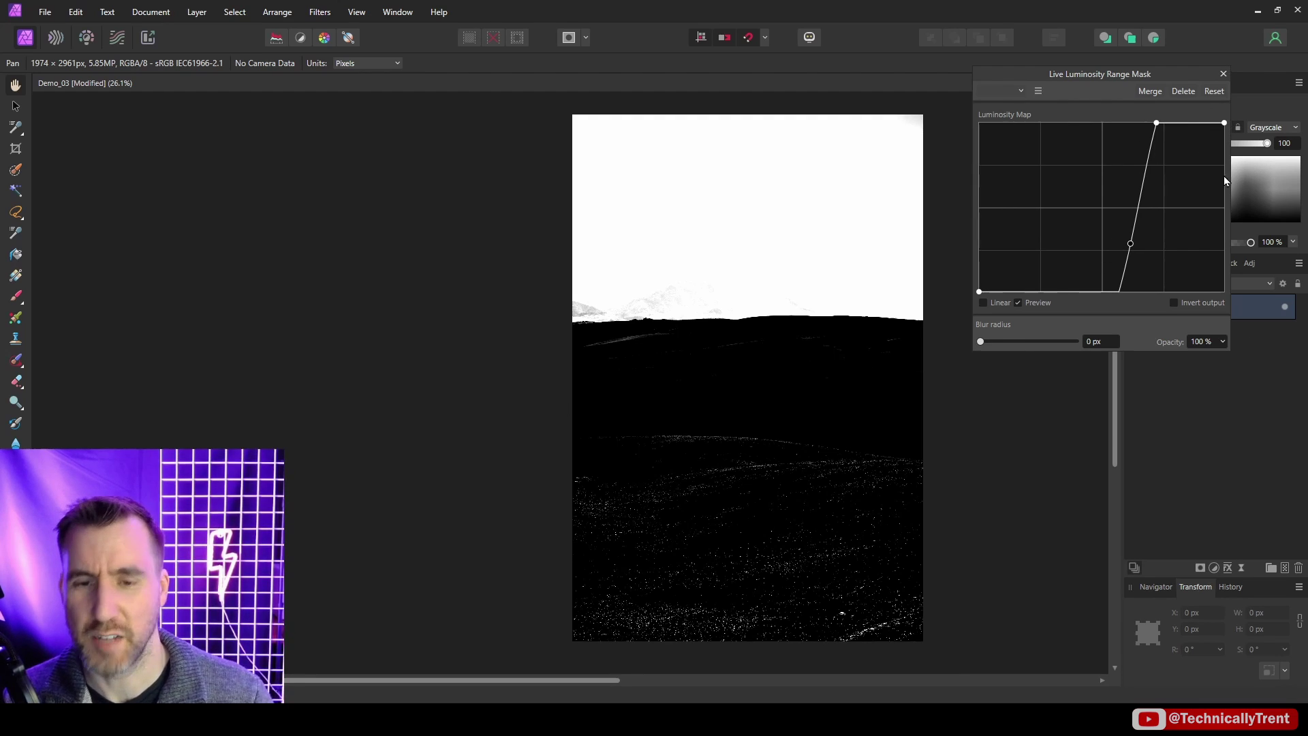
- Close the mask settings, hide the mask's effect, and reselect the Landscape layer
{"action": "key", "text": "Escape"}
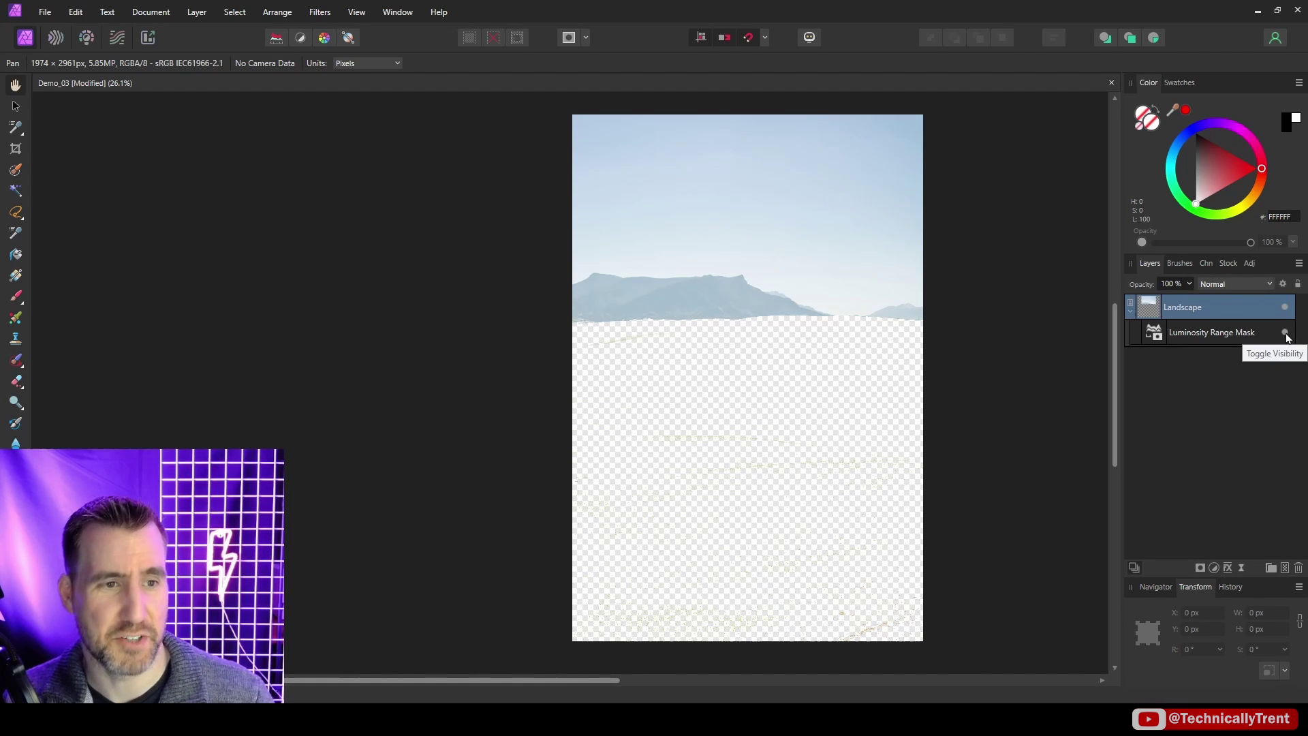
{"action": "left_click", "coordinate": [1285, 334]}
{"action": "left_click", "coordinate": [1170, 333]}
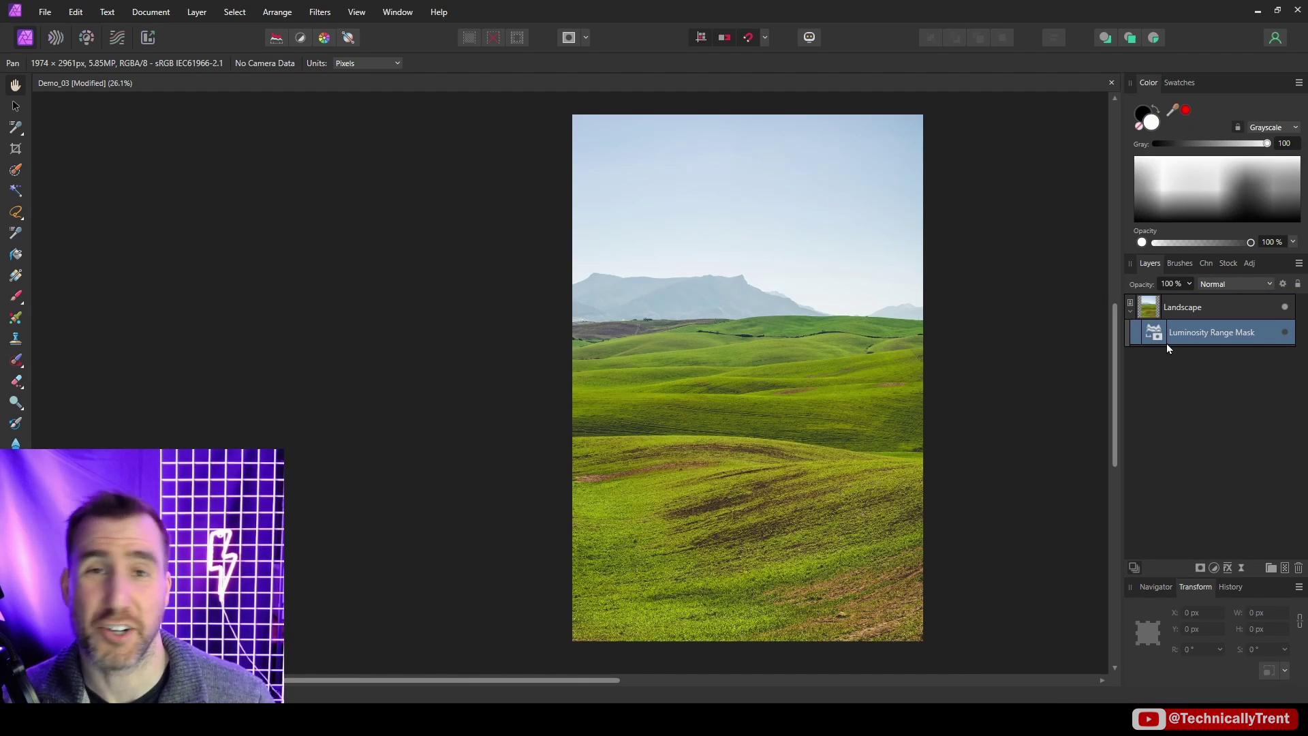
{"action": "left_click", "coordinate": [1192, 308]}
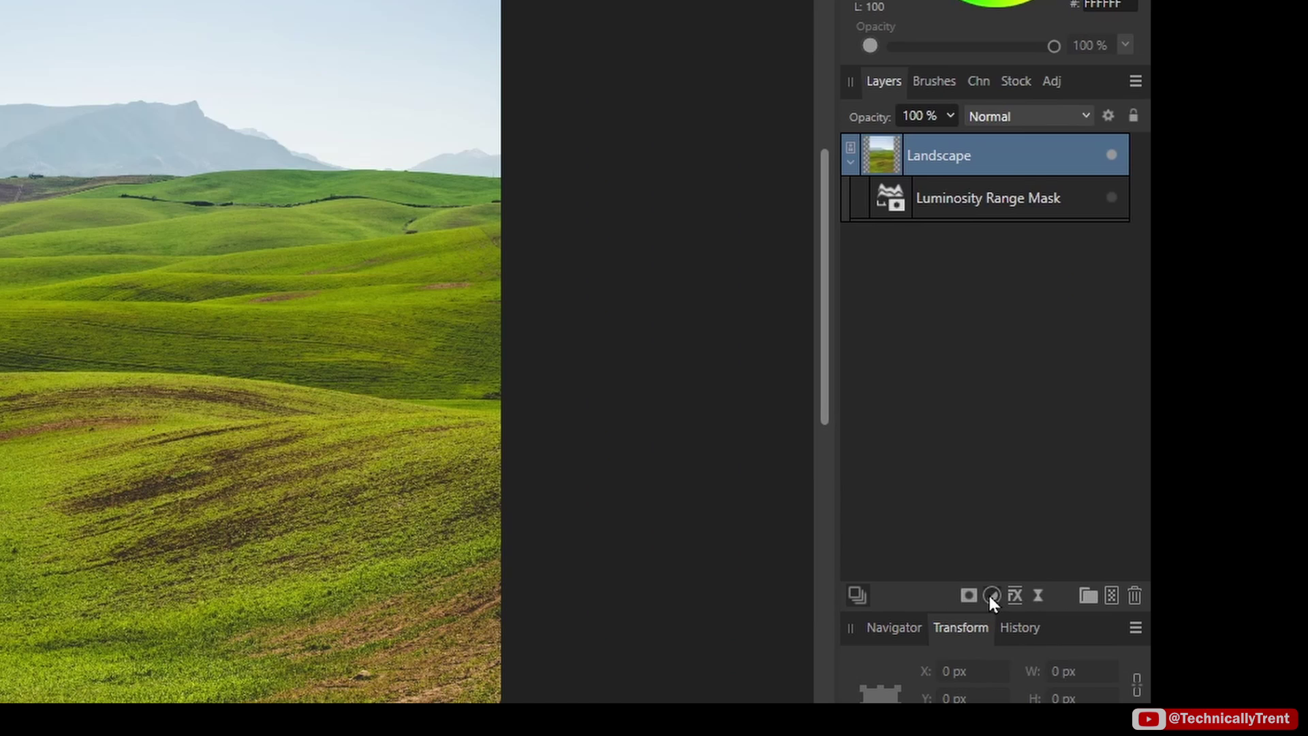
- Add a Curves adjustment, raising the upper curve and pulling the lower part down
{"action": "left_click", "coordinate": [1214, 567]}
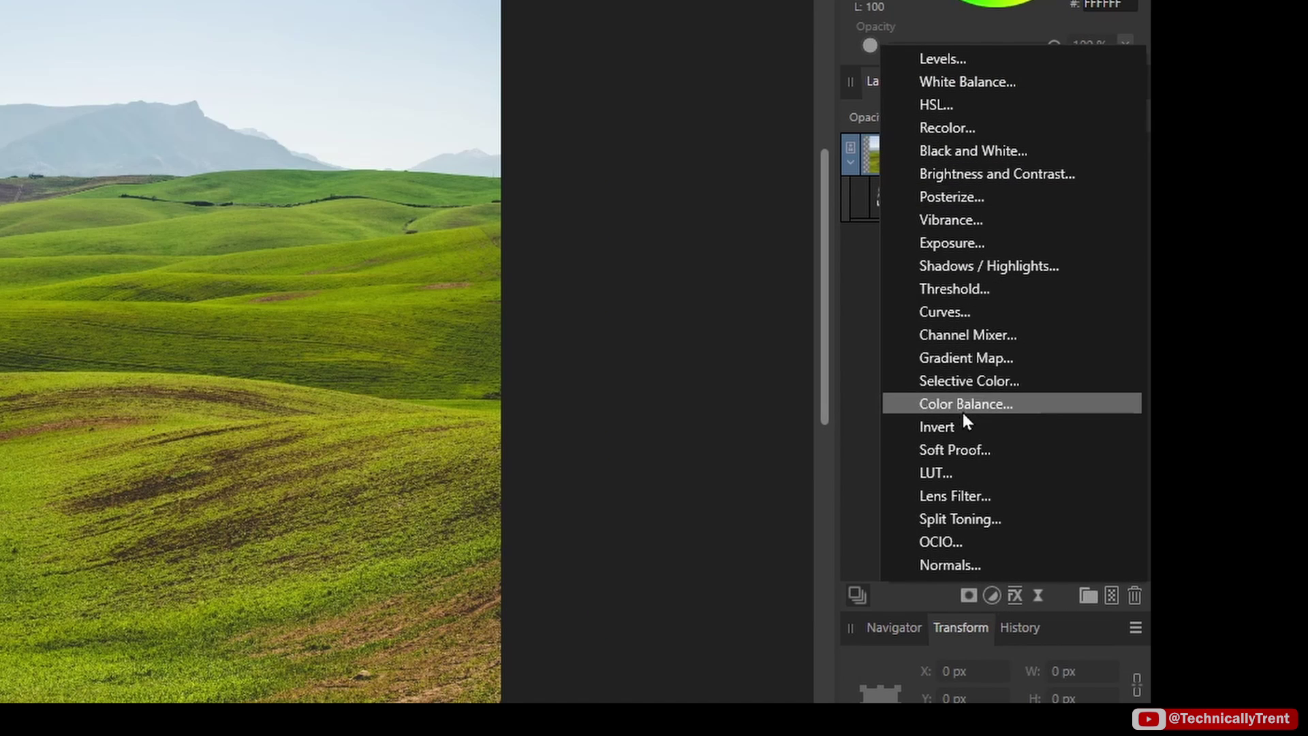
{"action": "left_click", "coordinate": [955, 320]}
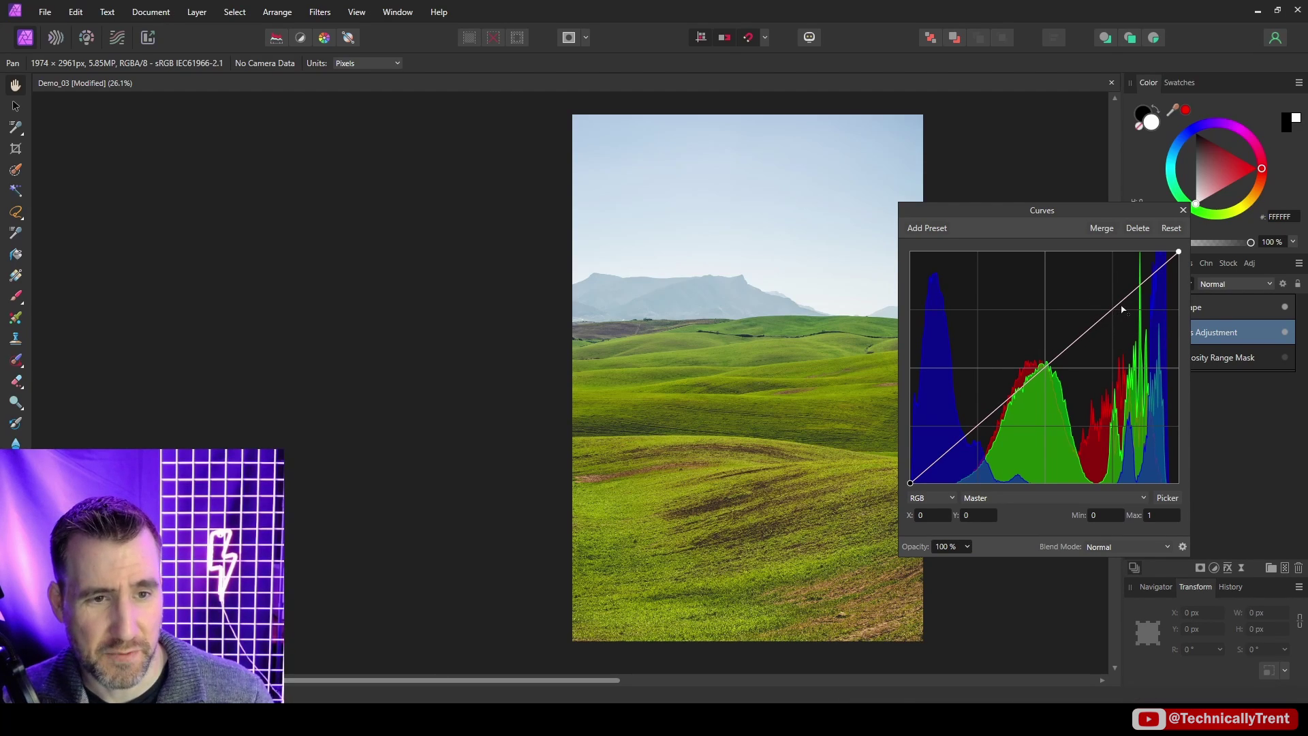
{"action": "left_click_drag", "start_coordinate": [1122, 309], "coordinate": [1111, 283]}
{"action": "left_click_drag", "start_coordinate": [1018, 364], "coordinate": [995, 453]}
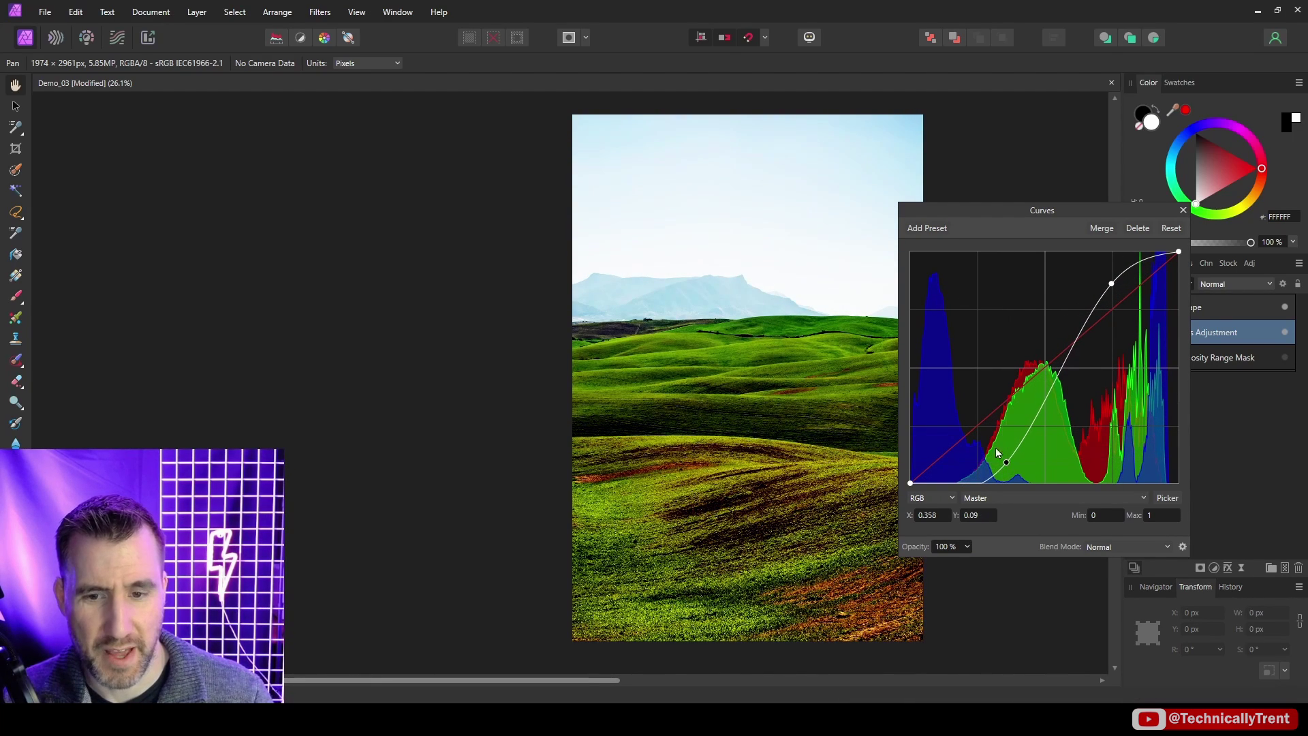
{"action": "left_click", "coordinate": [1182, 210]}
- Nest the Luminosity Range Mask inside the Curves Adjustment, compare the effect, and reopen Curves
{"action": "left_click", "coordinate": [1185, 358]}
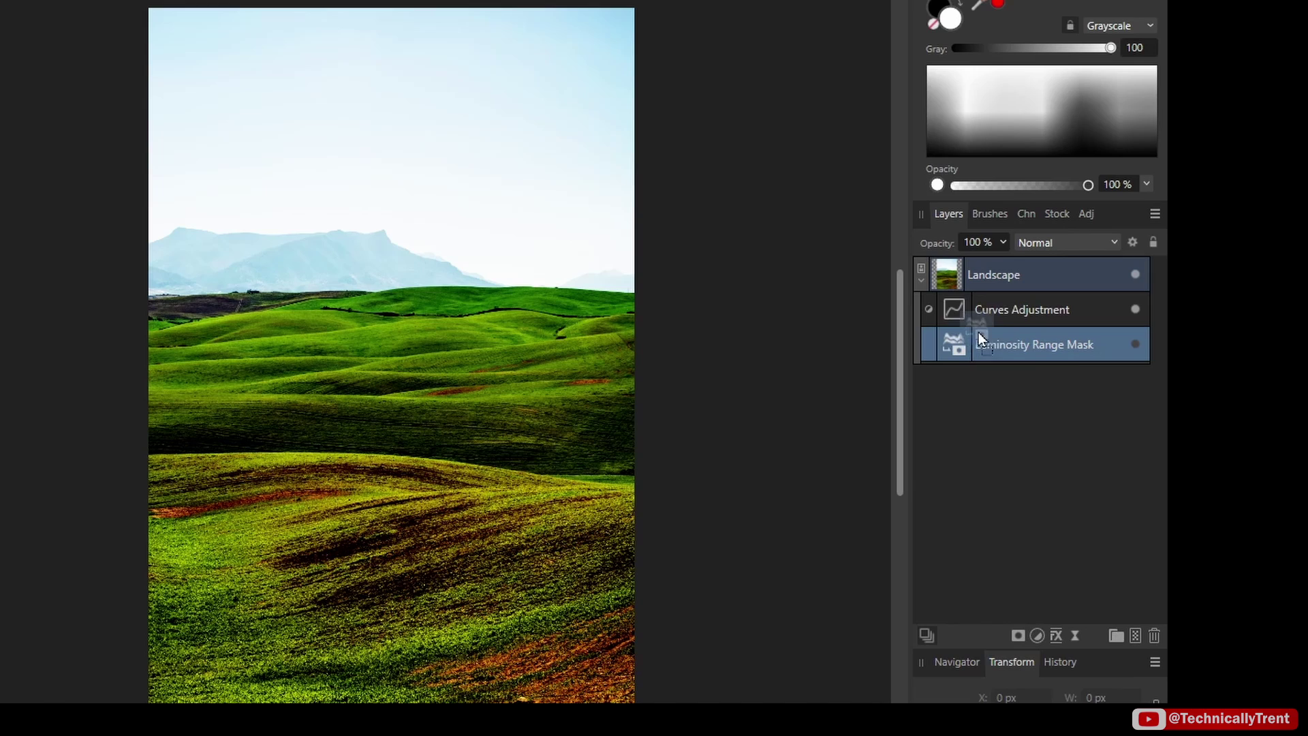
{"action": "left_click_drag", "start_coordinate": [978, 333], "coordinate": [1005, 309]}
{"action": "left_click", "coordinate": [930, 319]}
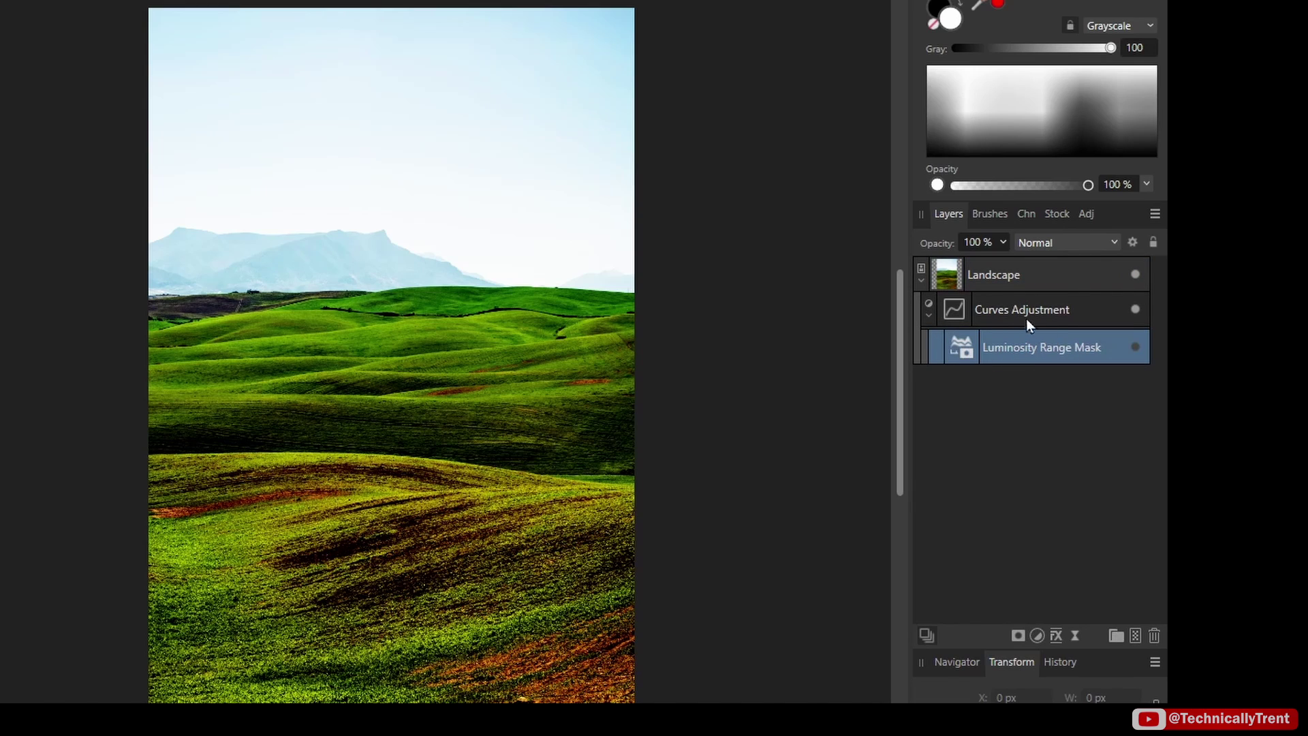
{"action": "left_click", "coordinate": [1135, 347]}
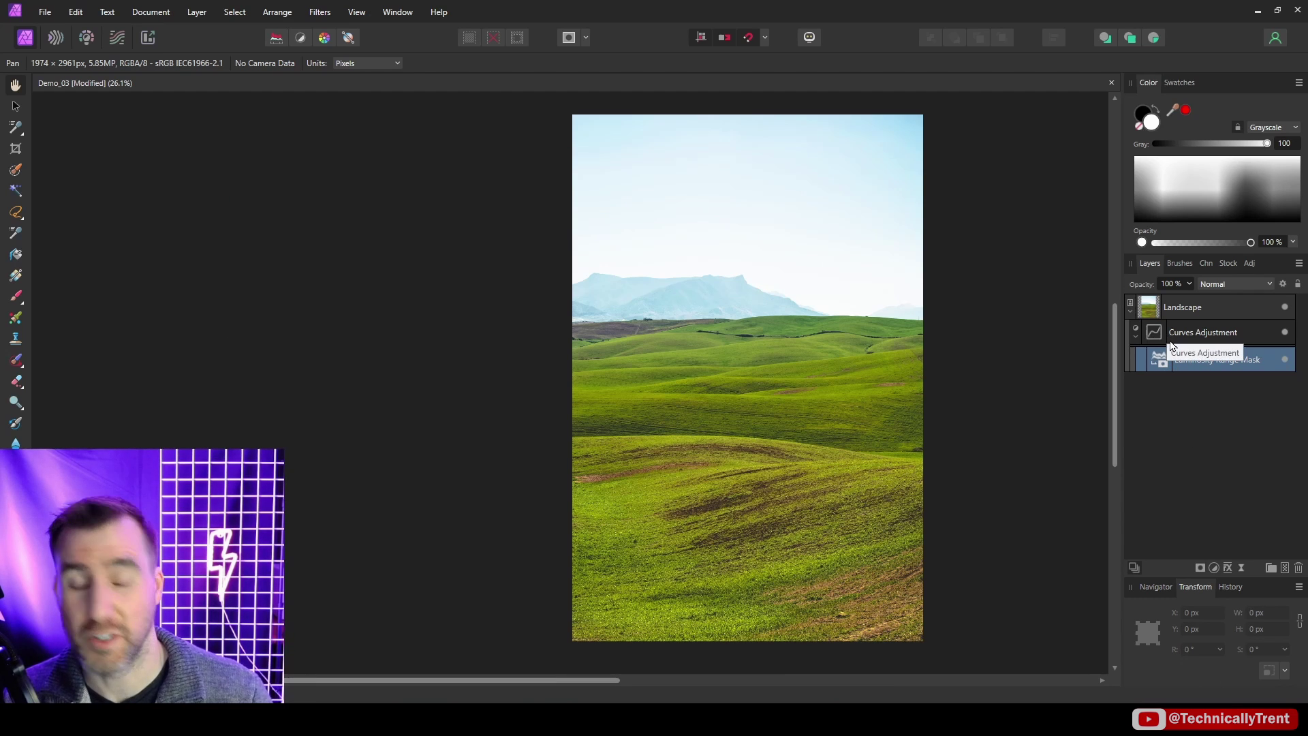
{"action": "left_click", "coordinate": [1195, 330]}
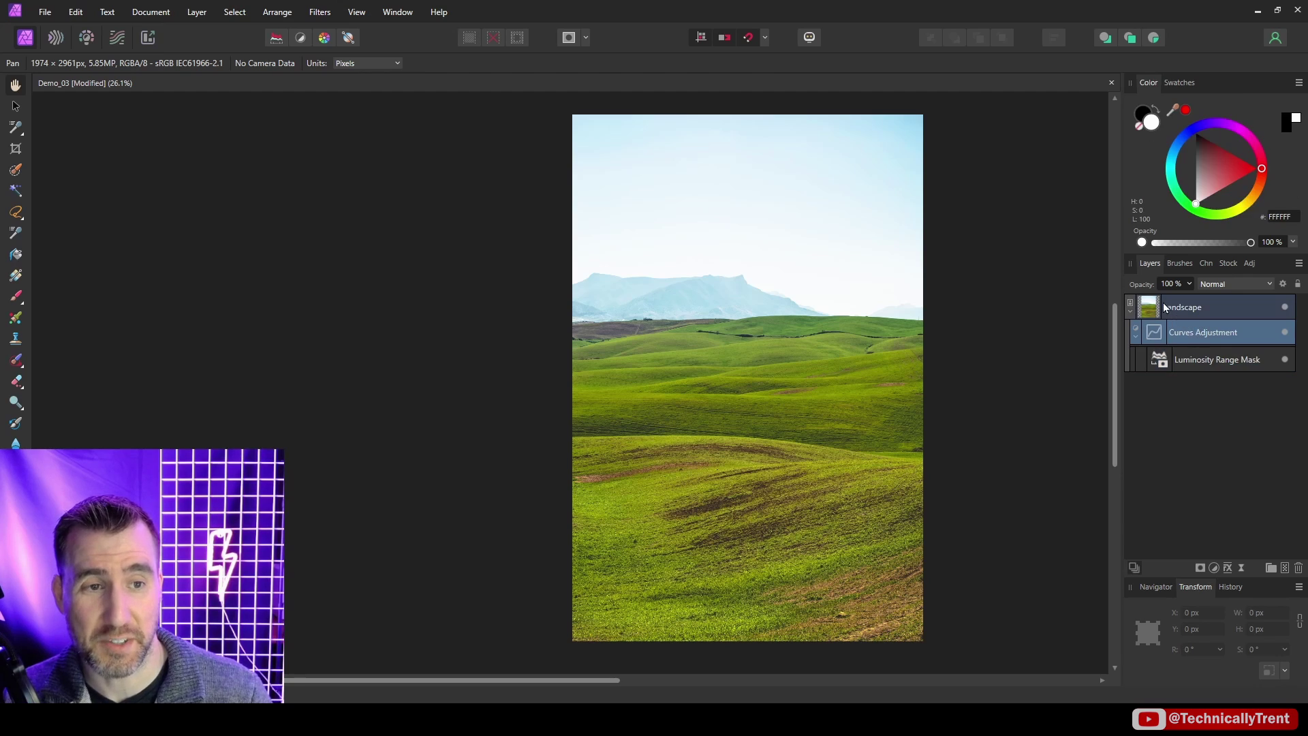
{"action": "double_click", "coordinate": [1156, 337]}
{"action": "left_click_drag", "start_coordinate": [1007, 215], "coordinate": [368, 190]}
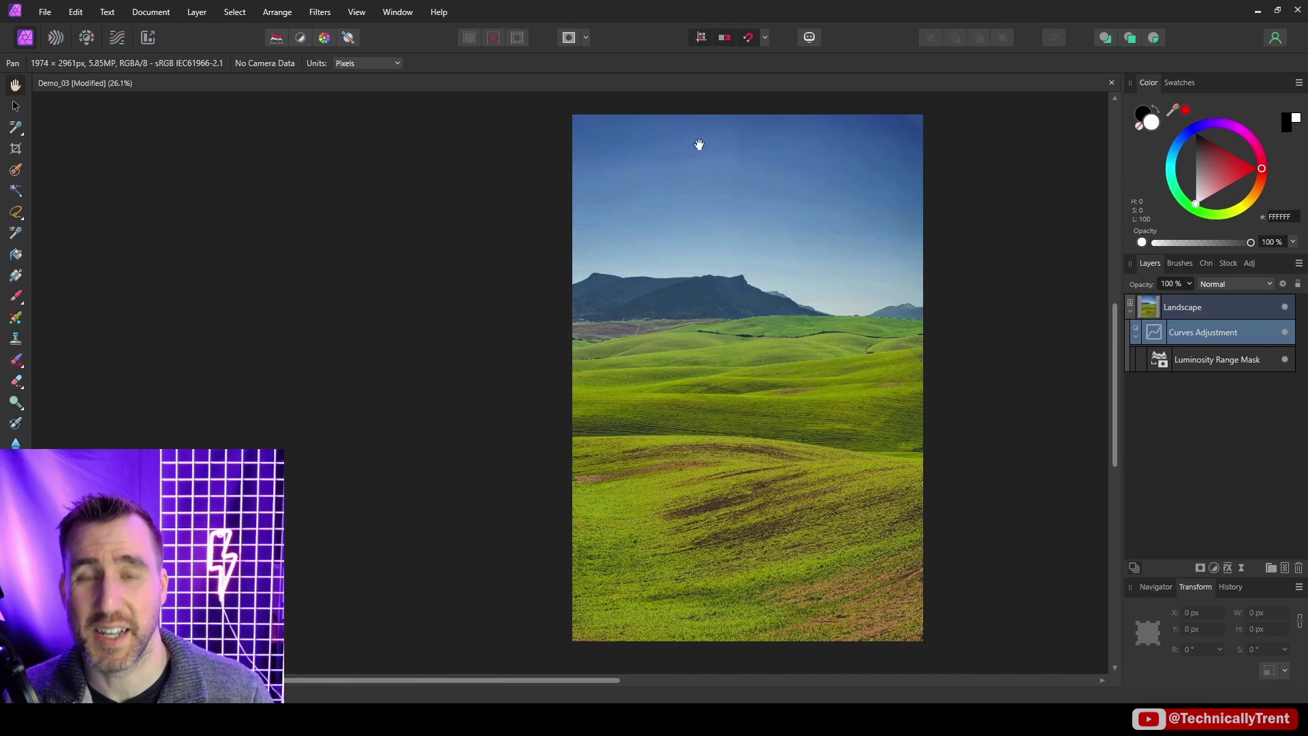
- Preview the luminosity mask in black and white, then blur its edge to 0.4 px
{"action": "left_click", "coordinate": [1160, 360]}
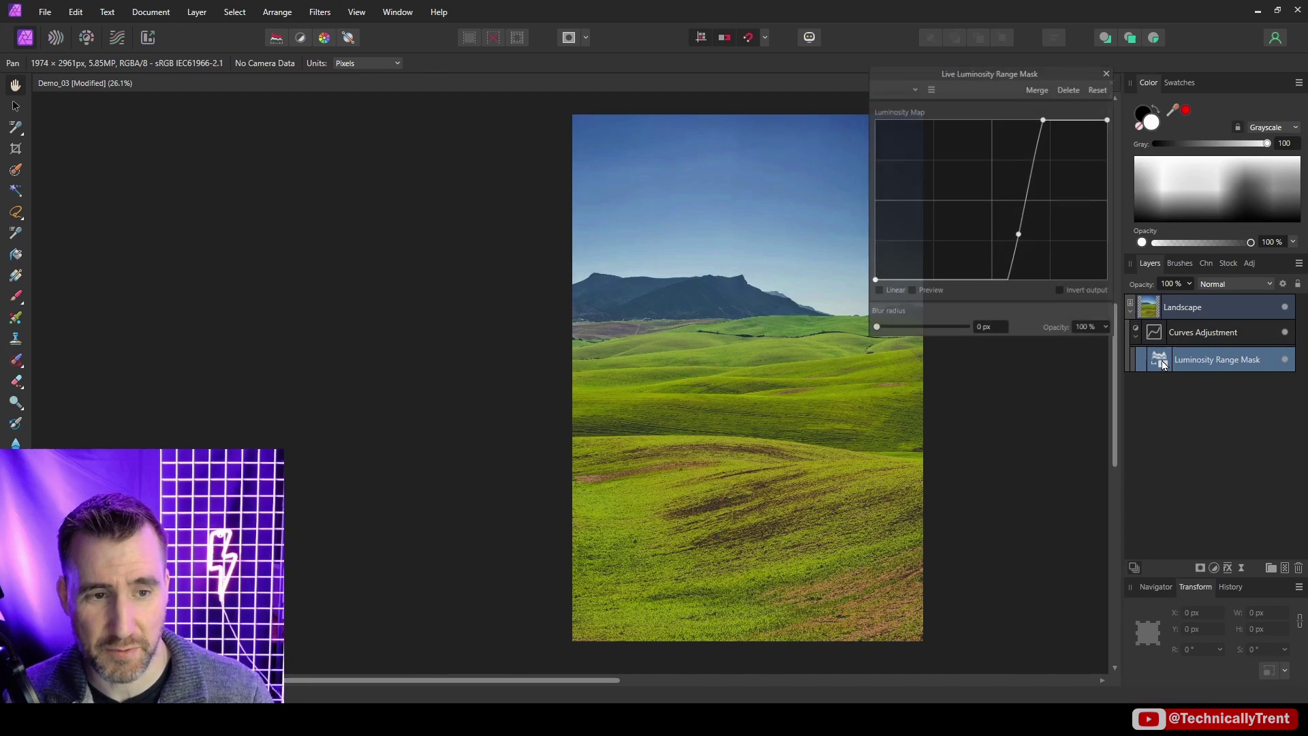
{"action": "left_click", "coordinate": [907, 294]}
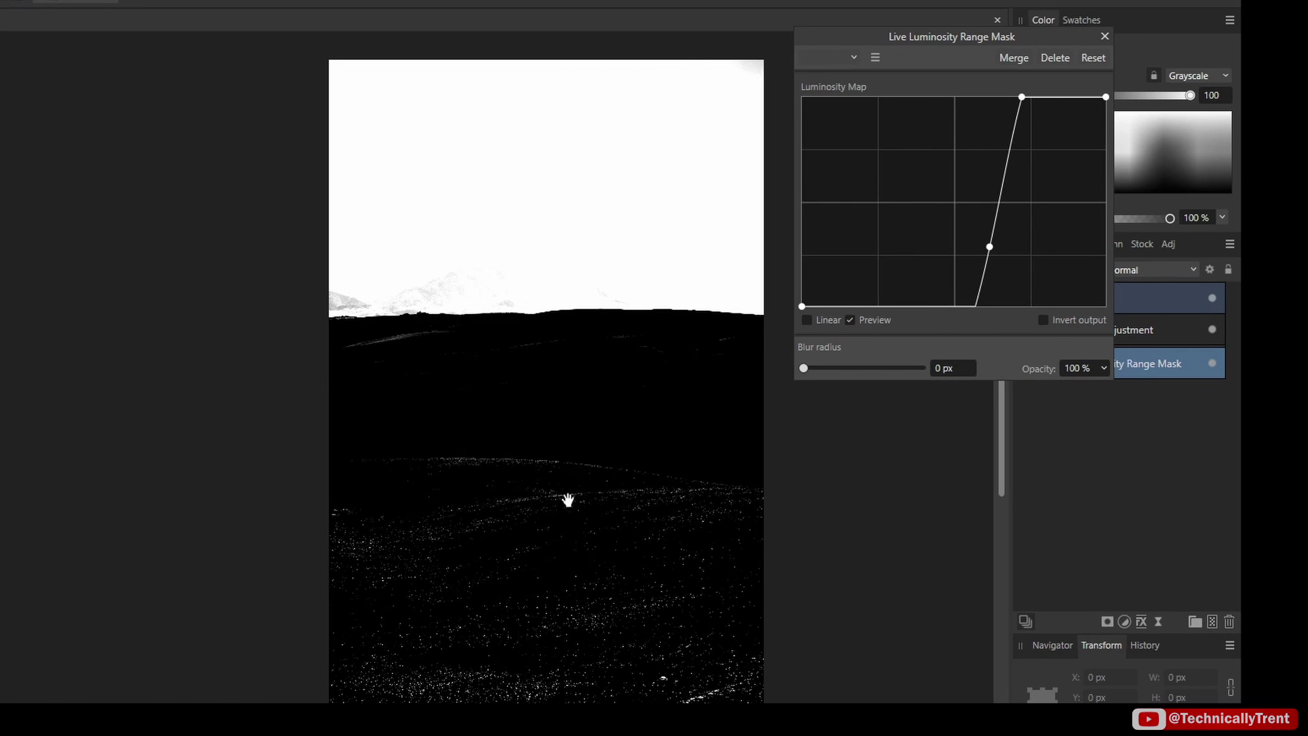
{"action": "left_click", "coordinate": [1104, 36]}
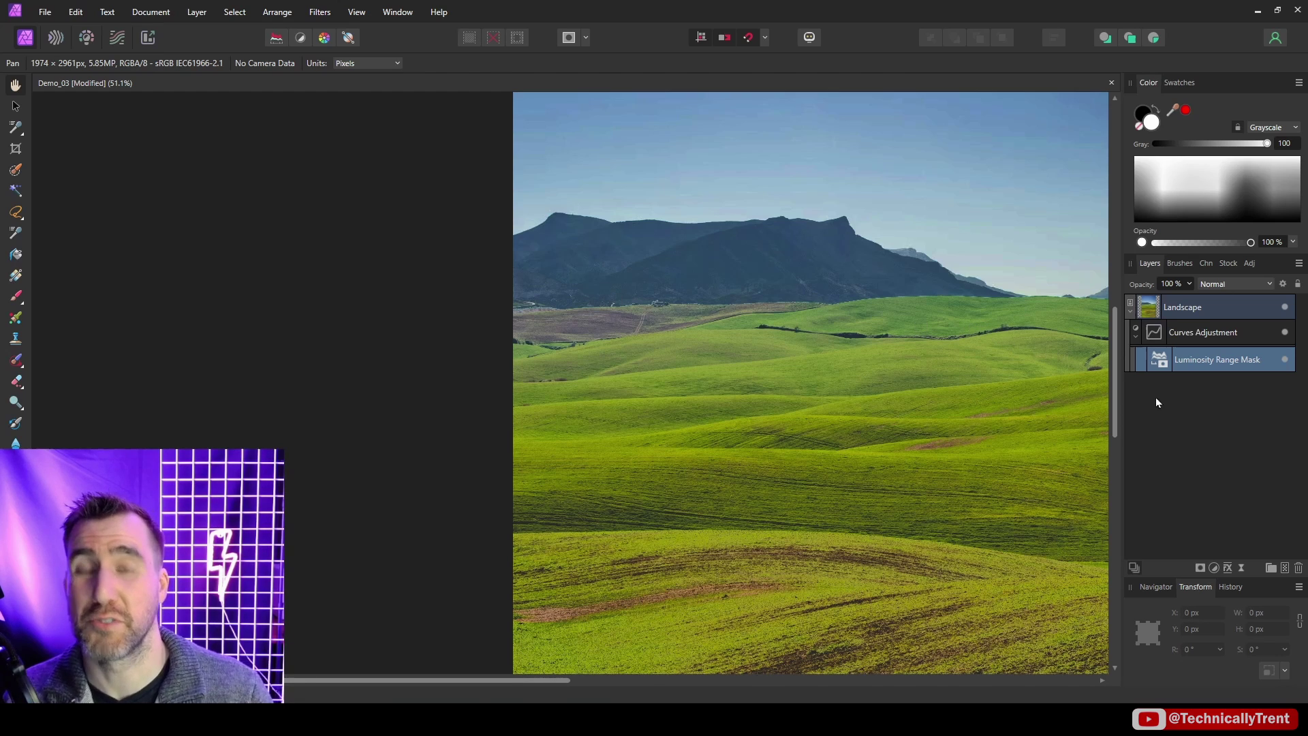
{"action": "left_click", "coordinate": [1162, 363]}
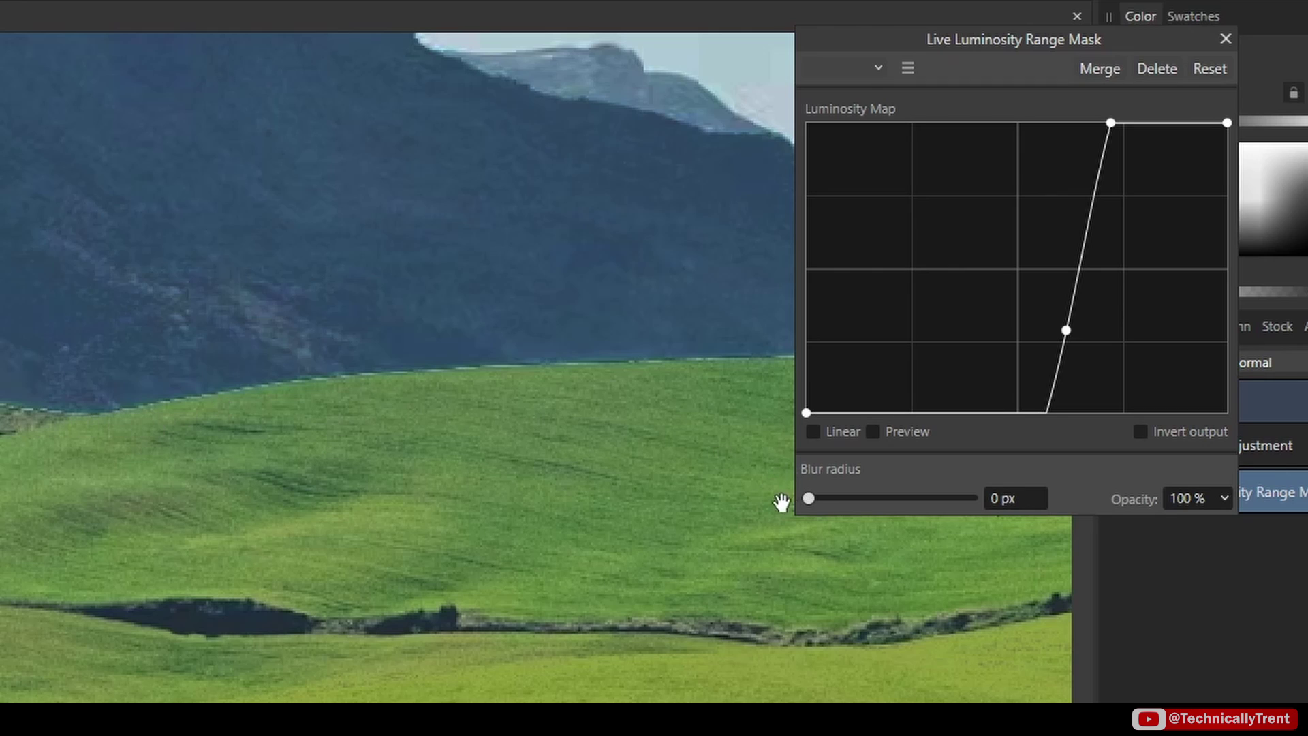
{"action": "mouse_move", "coordinate": [809, 500]}
{"action": "left_mouse_down"}
{"action": "mouse_move", "coordinate": [962, 513]}
{"action": "mouse_move", "coordinate": [816, 501]}
{"action": "left_mouse_up"}
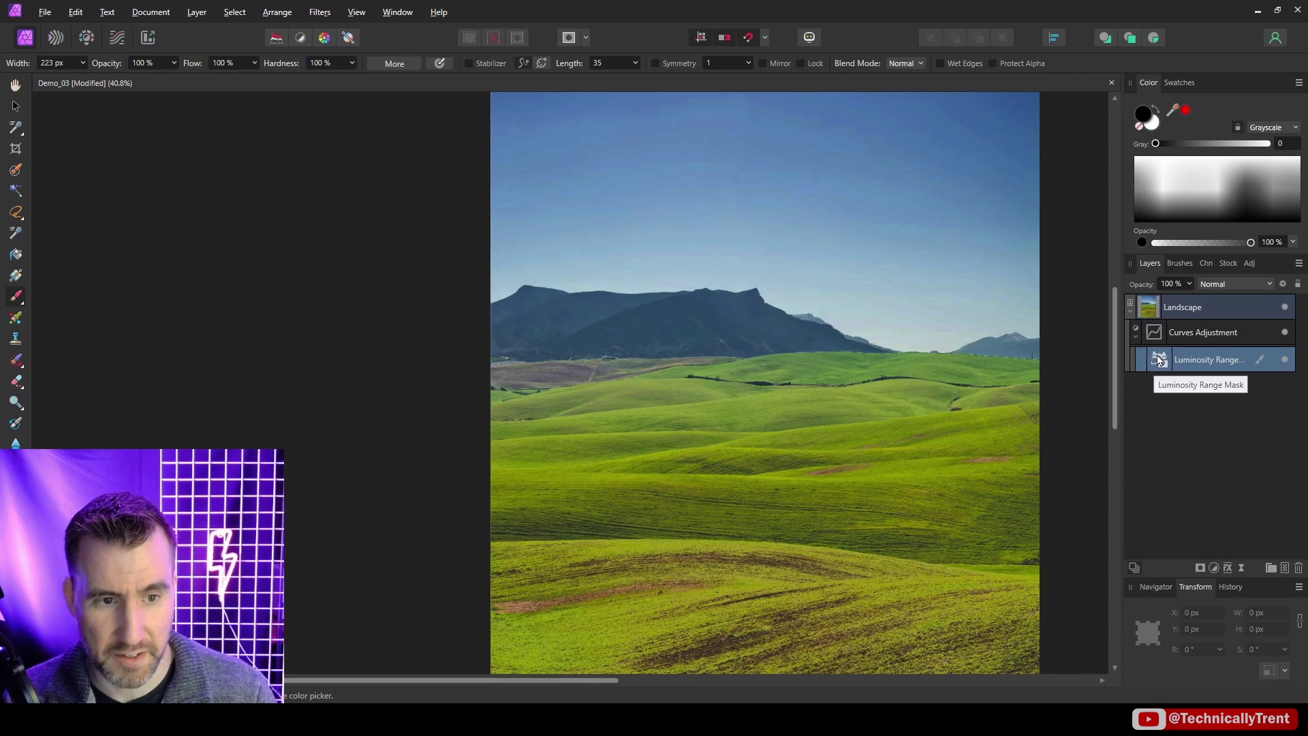
- Check the mask preview, then paint black over the bottom specks and horizon streaks
{"action": "double_click", "coordinate": [1158, 359]}
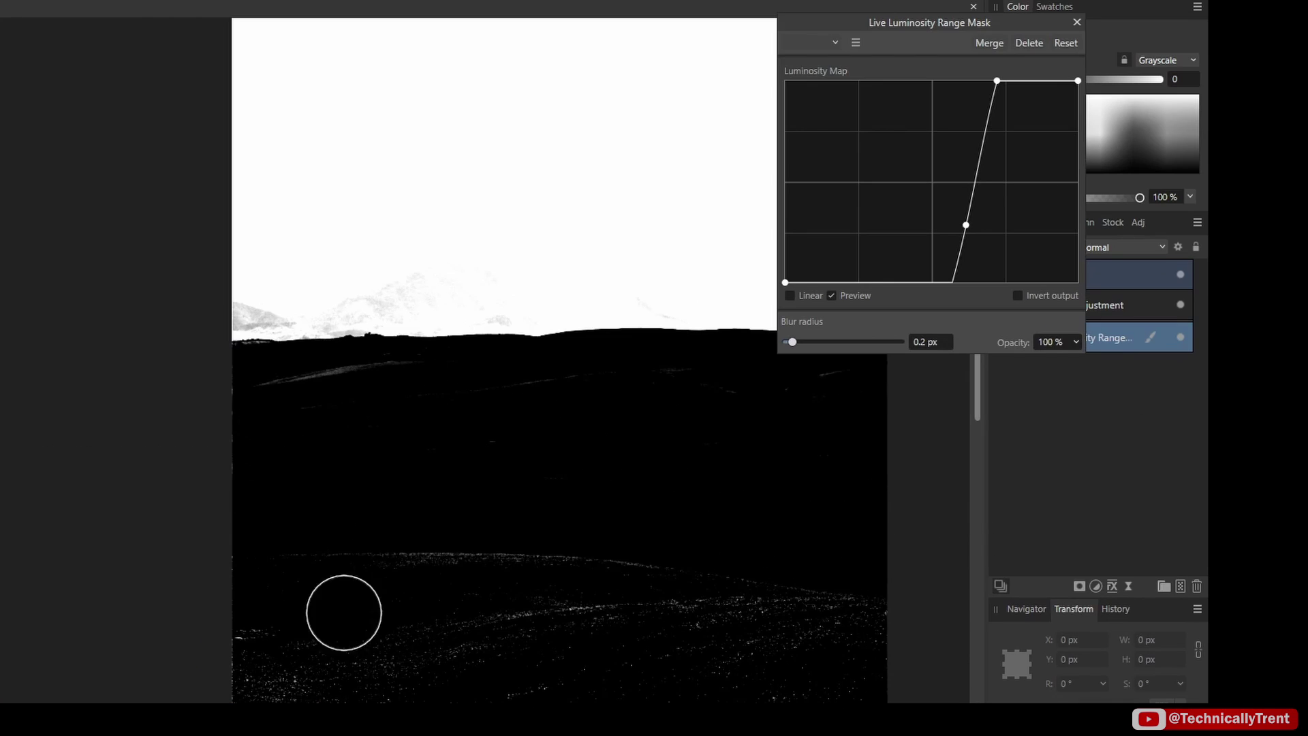
{"action": "left_click", "coordinate": [1076, 22]}
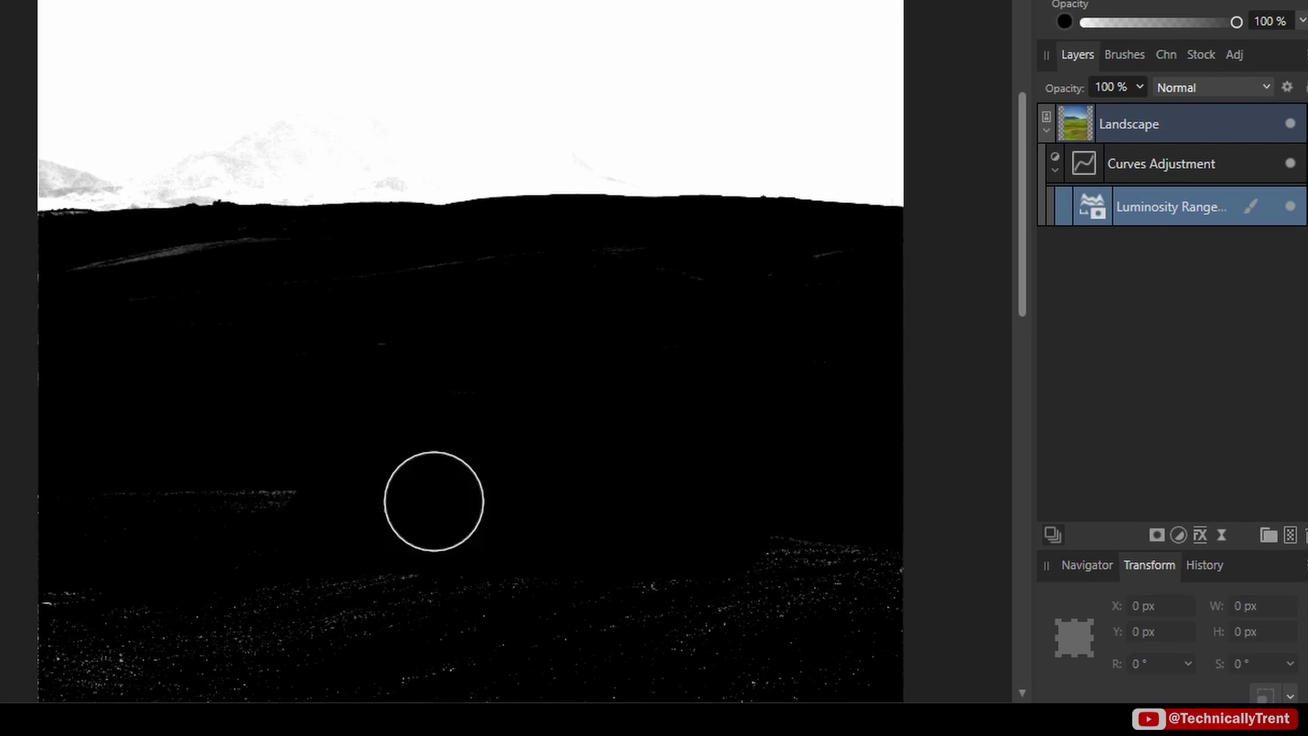
{"action": "mouse_move", "coordinate": [434, 501]}
{"action": "left_mouse_down"}
{"action": "mouse_move", "coordinate": [423, 570]}
{"action": "mouse_move", "coordinate": [371, 615]}
{"action": "mouse_move", "coordinate": [703, 584]}
{"action": "mouse_move", "coordinate": [902, 664]}
{"action": "left_mouse_up"}
{"action": "mouse_move", "coordinate": [1039, 647]}
{"action": "left_mouse_down"}
{"action": "mouse_move", "coordinate": [1018, 439]}
{"action": "mouse_move", "coordinate": [984, 402]}
{"action": "mouse_move", "coordinate": [475, 414]}
{"action": "mouse_move", "coordinate": [494, 529]}
{"action": "mouse_move", "coordinate": [680, 426]}
{"action": "left_mouse_up"}
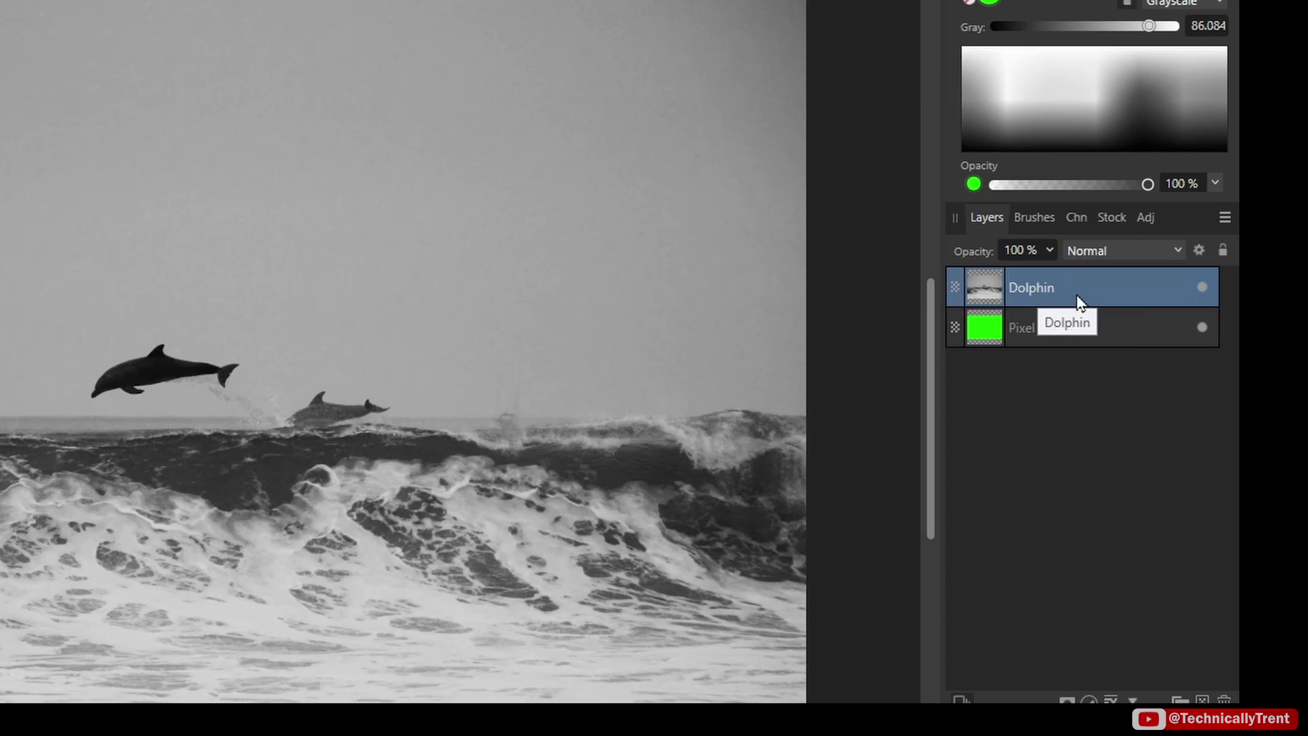
- Open the Dolphin layer's blend ranges and drag the Source Layer Ranges nodes downward
{"action": "left_click", "coordinate": [1198, 251]}
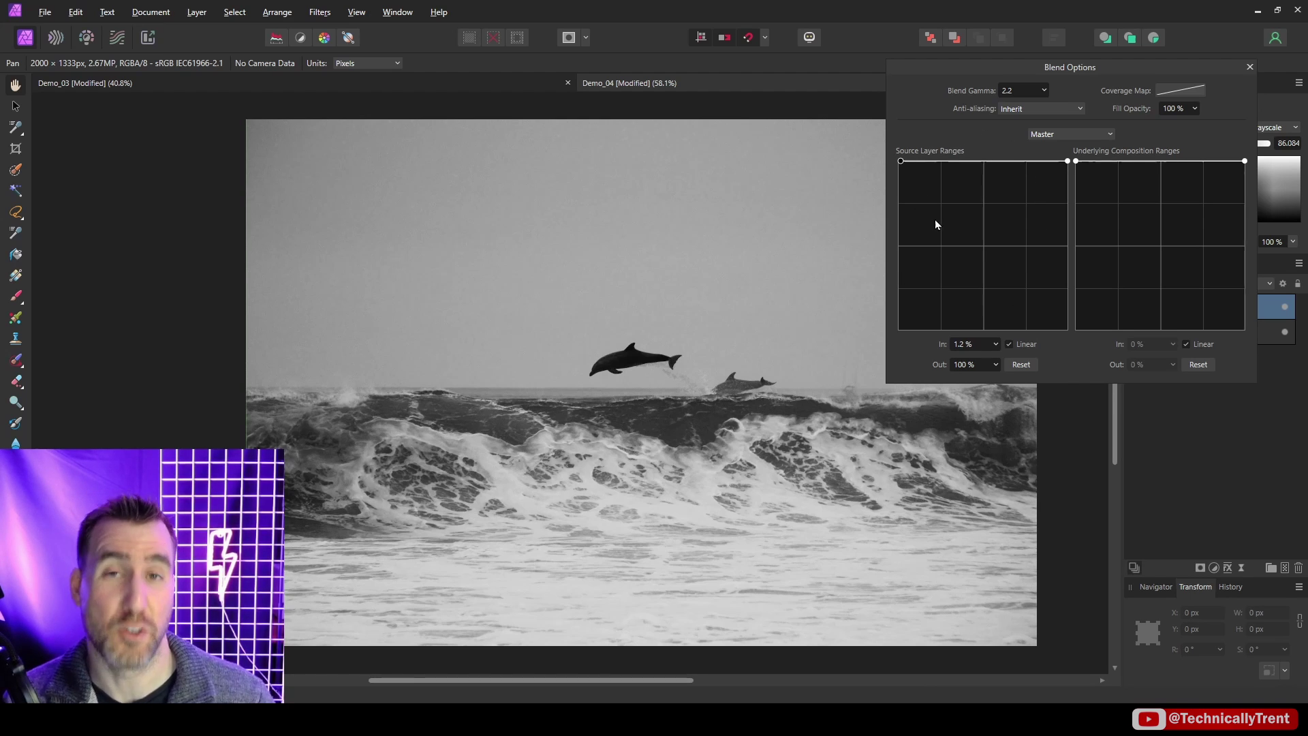
{"action": "left_click_drag", "start_coordinate": [901, 161], "coordinate": [962, 309]}
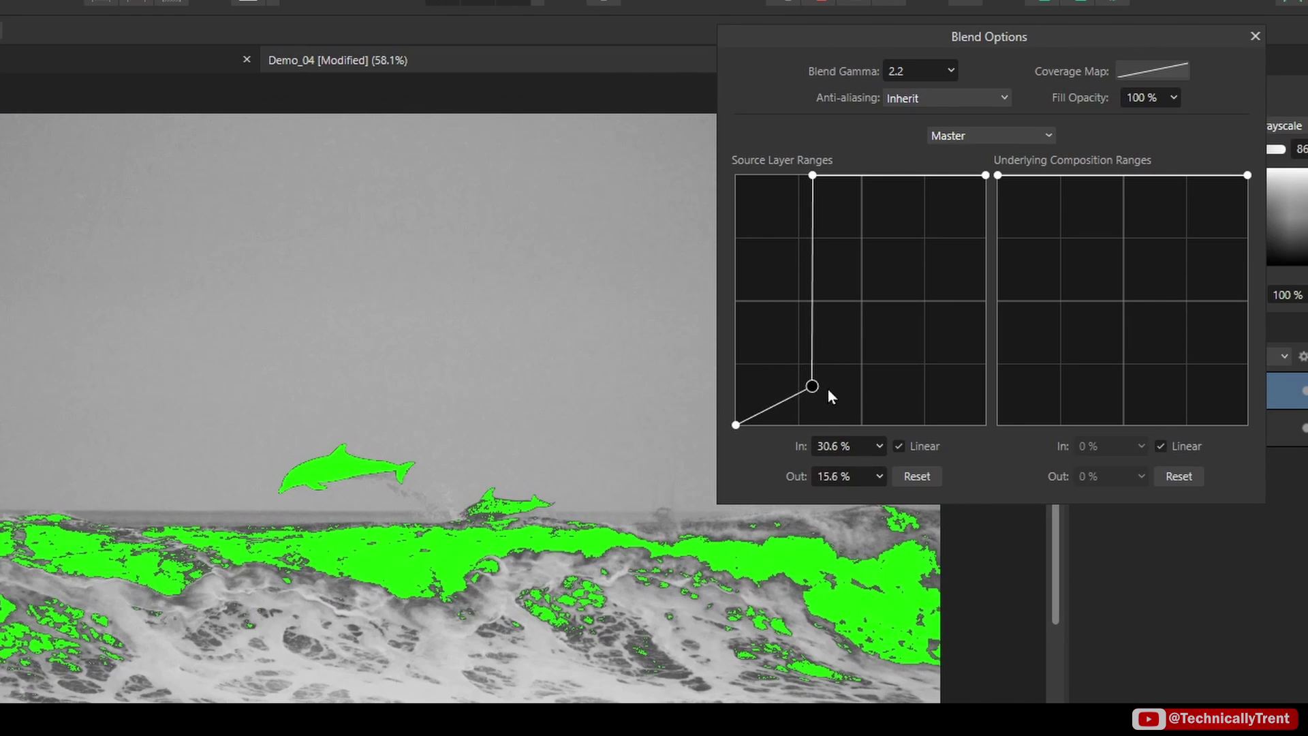
{"action": "left_click_drag", "start_coordinate": [812, 386], "coordinate": [807, 488]}
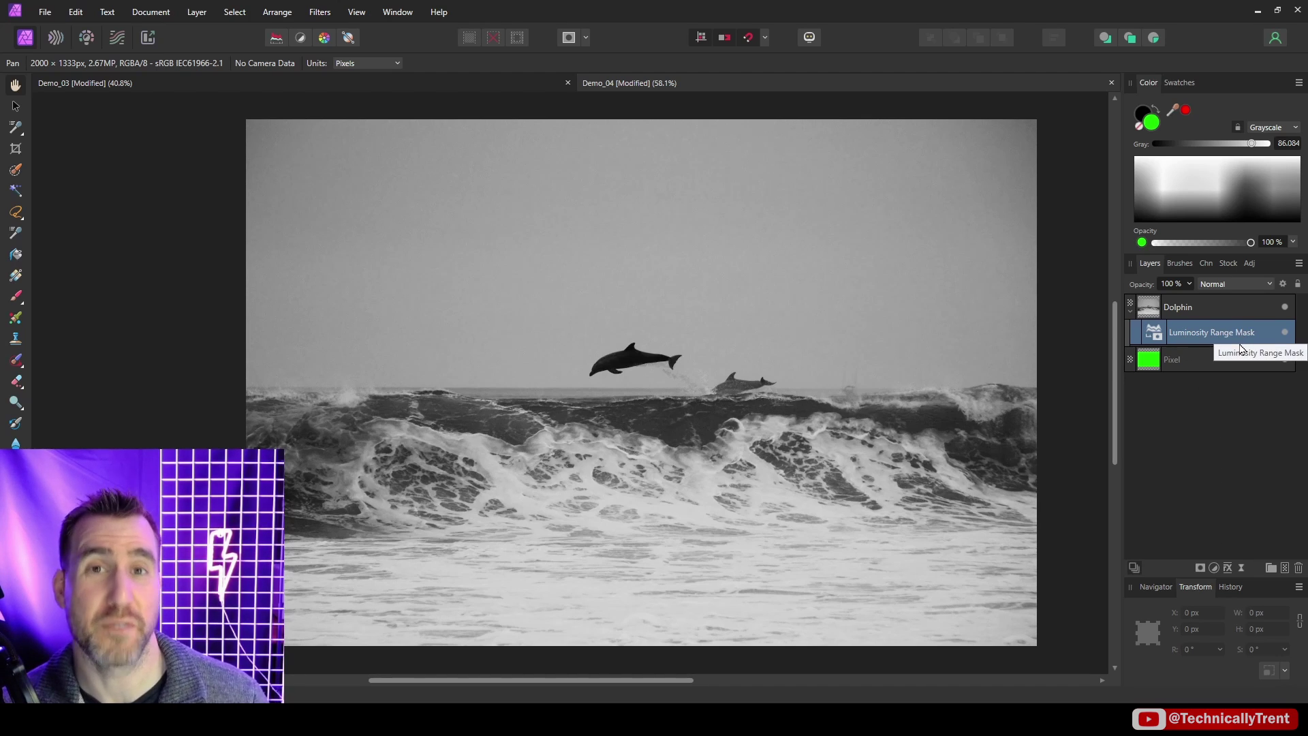
{"action": "left_click", "coordinate": [1199, 569]}
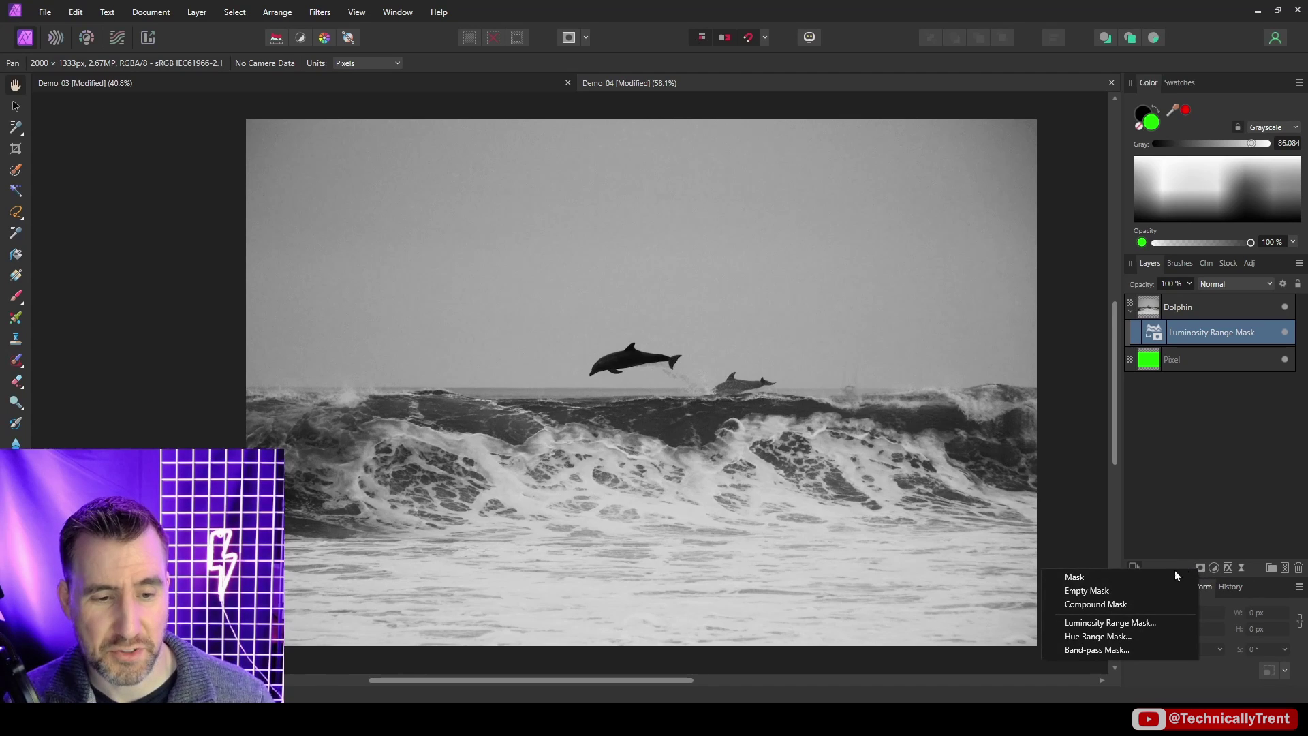